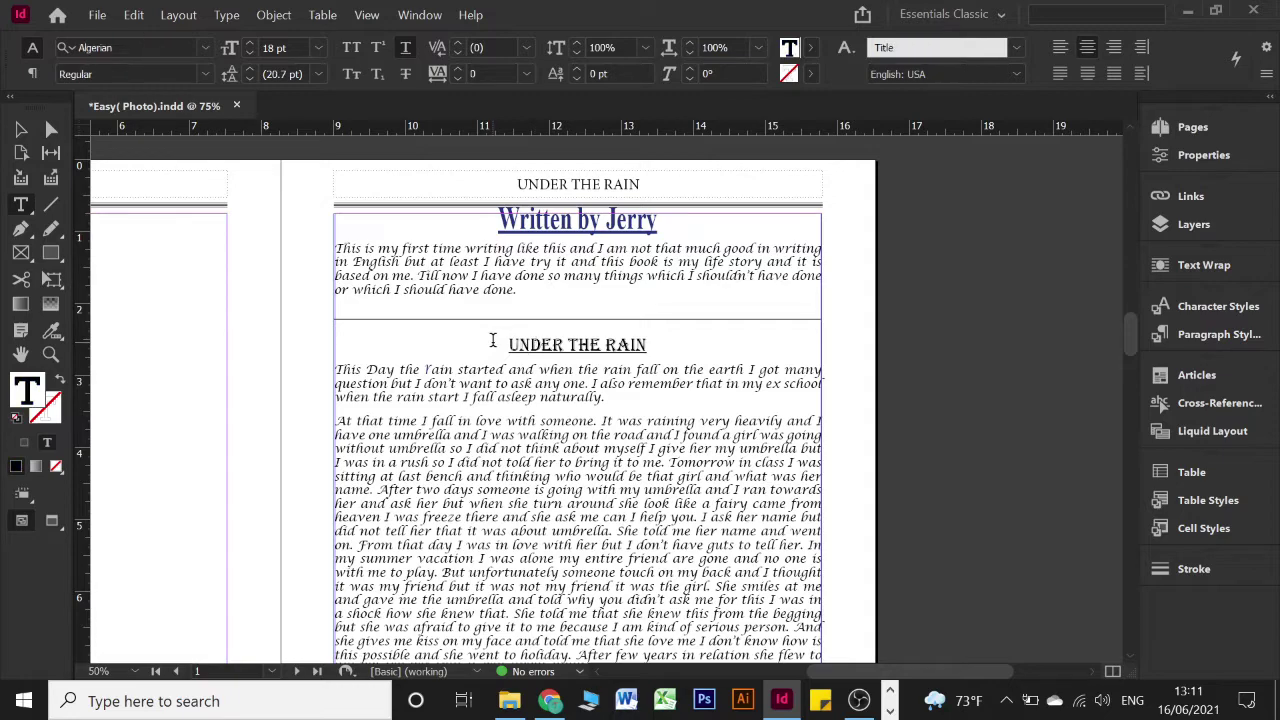
# Step: Examine the story headings on page 1, such as UNDER THE RAIN and MONEY POWER, and the style applied to them
pyautogui.moveTo(491, 337); pyautogui.dragTo(691, 337)
pyautogui.scroll(-2, 663, 366)
pyautogui.scroll(-6, 636, 343)
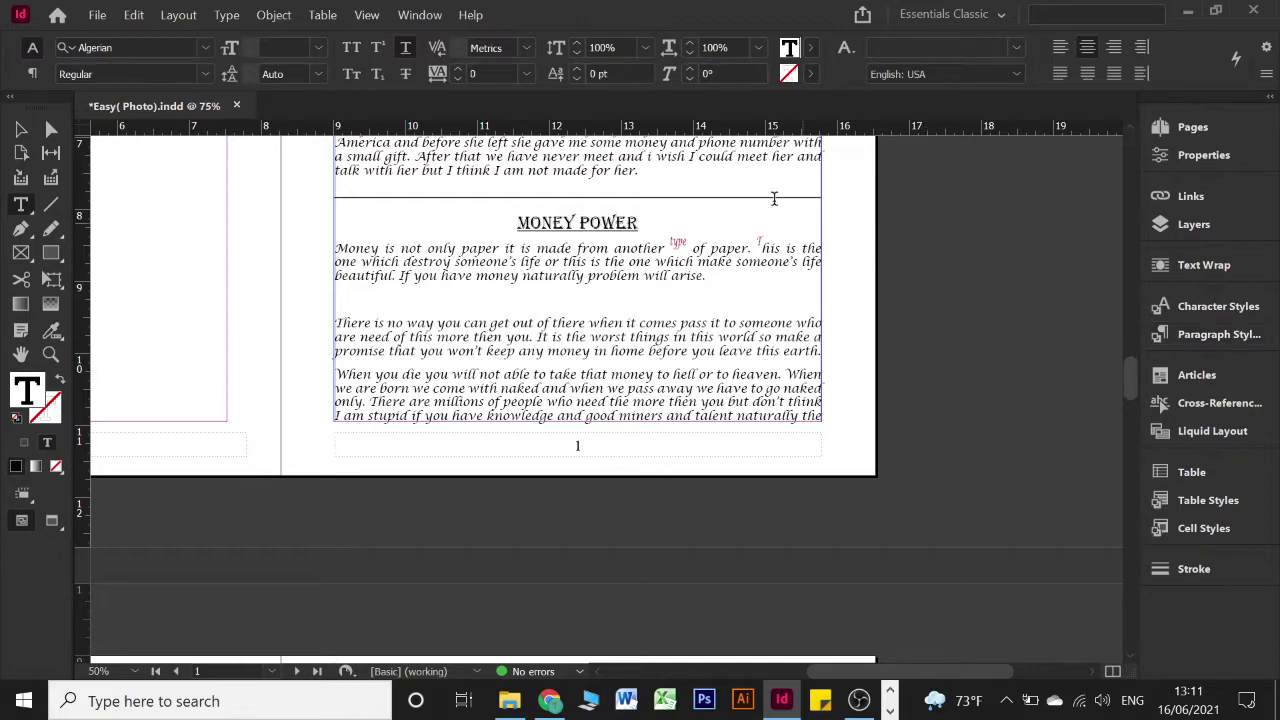
pyautogui.tripleClick(620, 222)
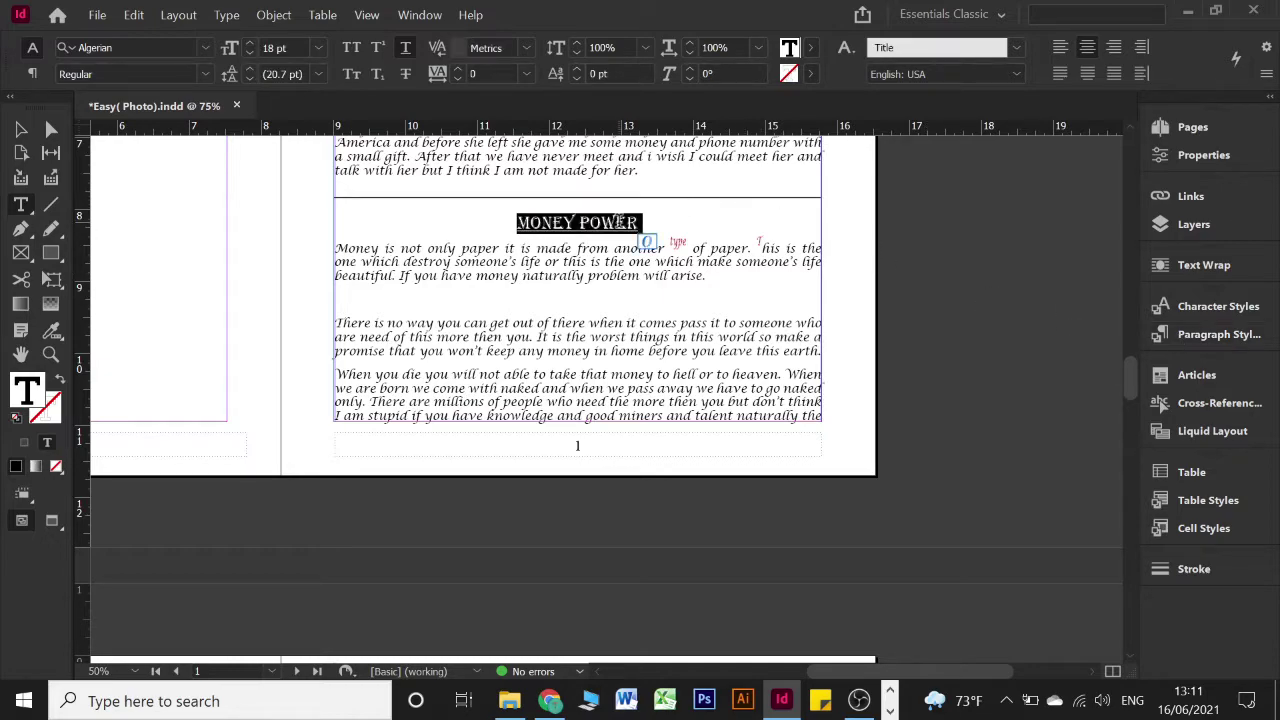
pyautogui.scroll(3, 620, 222)
pyautogui.scroll(-9, 620, 222)
pyautogui.scroll(5, 625, 230)
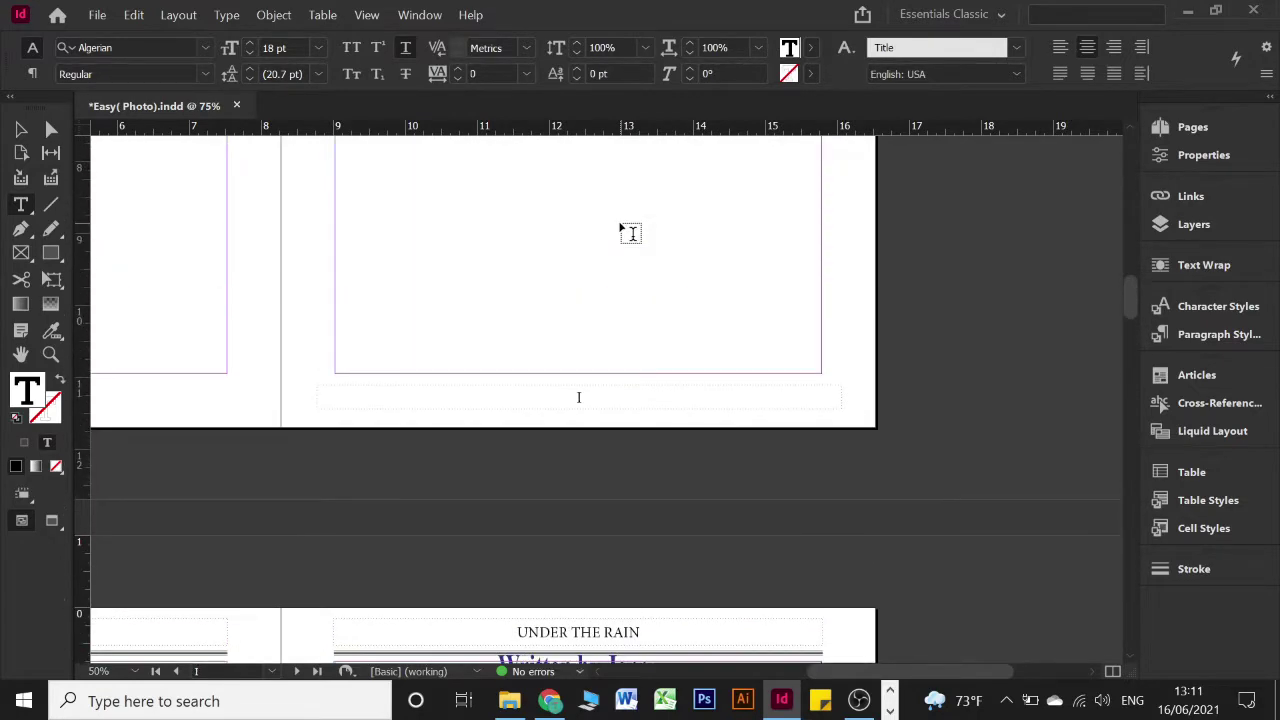
pyautogui.scroll(3, 629, 232)
pyautogui.scroll(-6, 633, 229)
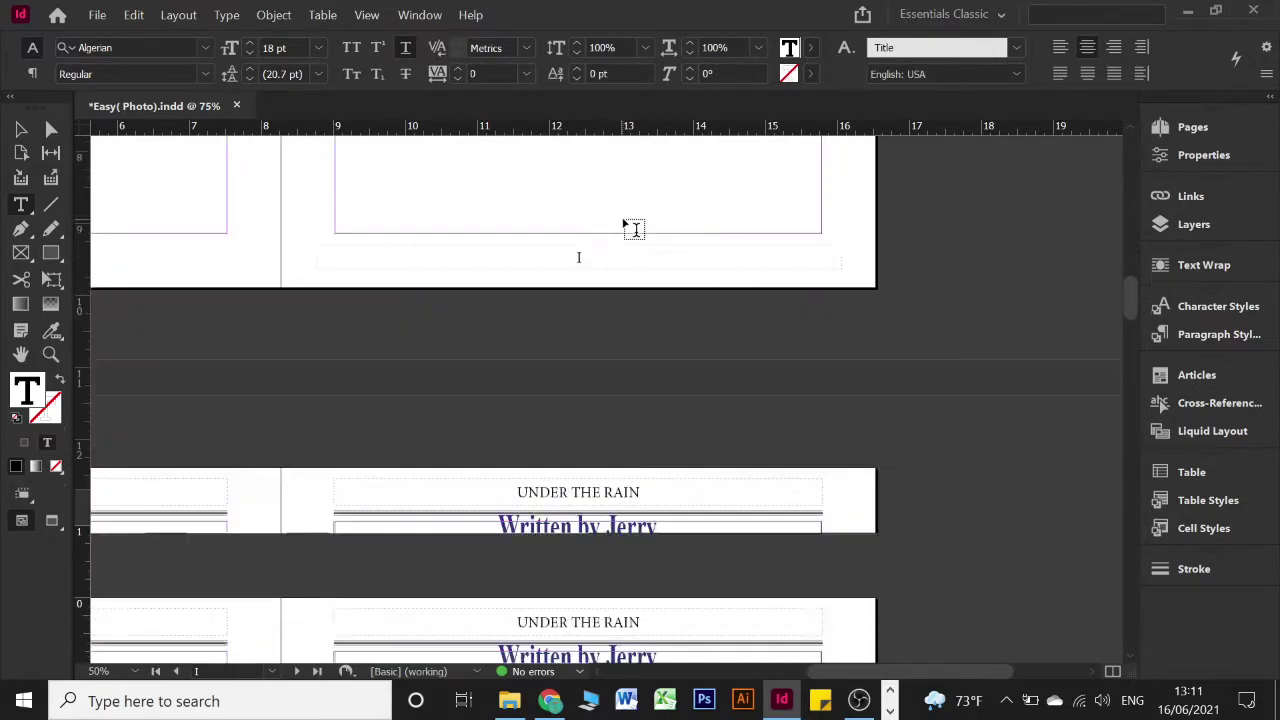
# Step: Inspect the formatting of the blue author byline and the UNDER THE RAIN heading on page 1
pyautogui.scroll(-3, 634, 229)
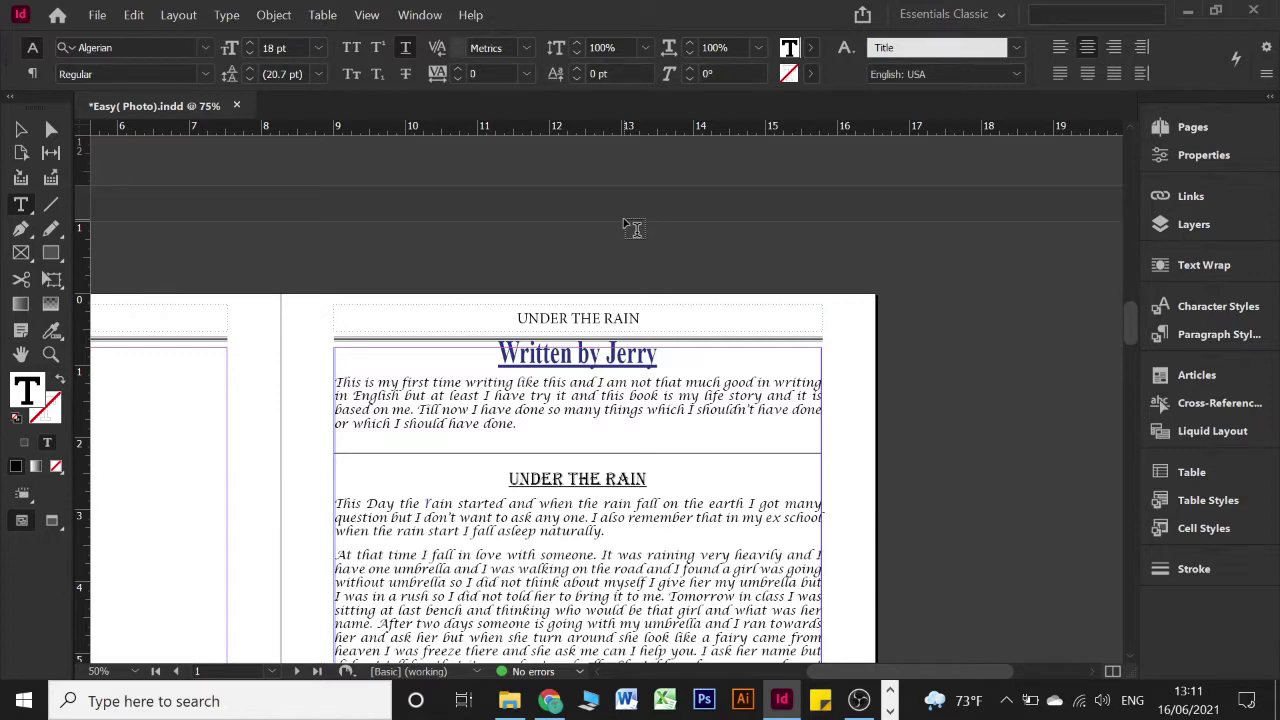
pyautogui.scroll(-2, 634, 248)
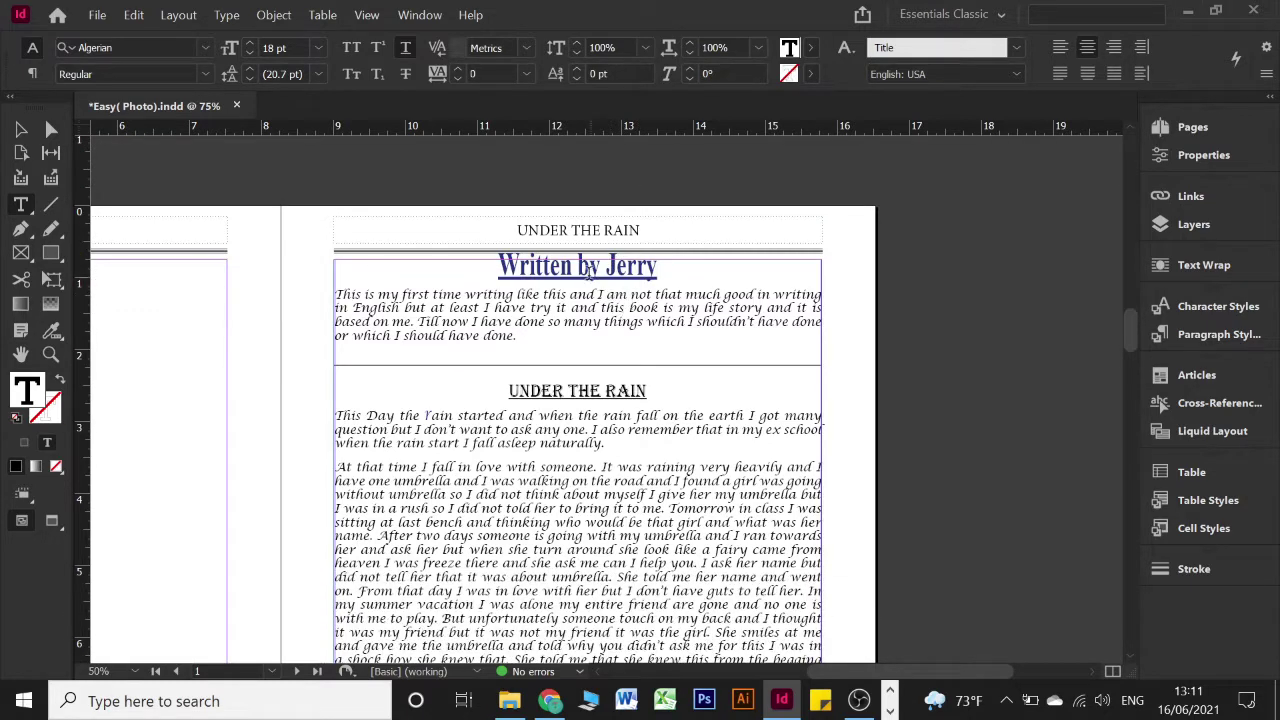
pyautogui.moveTo(521, 265); pyautogui.dragTo(606, 265)
pyautogui.click(650, 263)
pyautogui.click(528, 368)
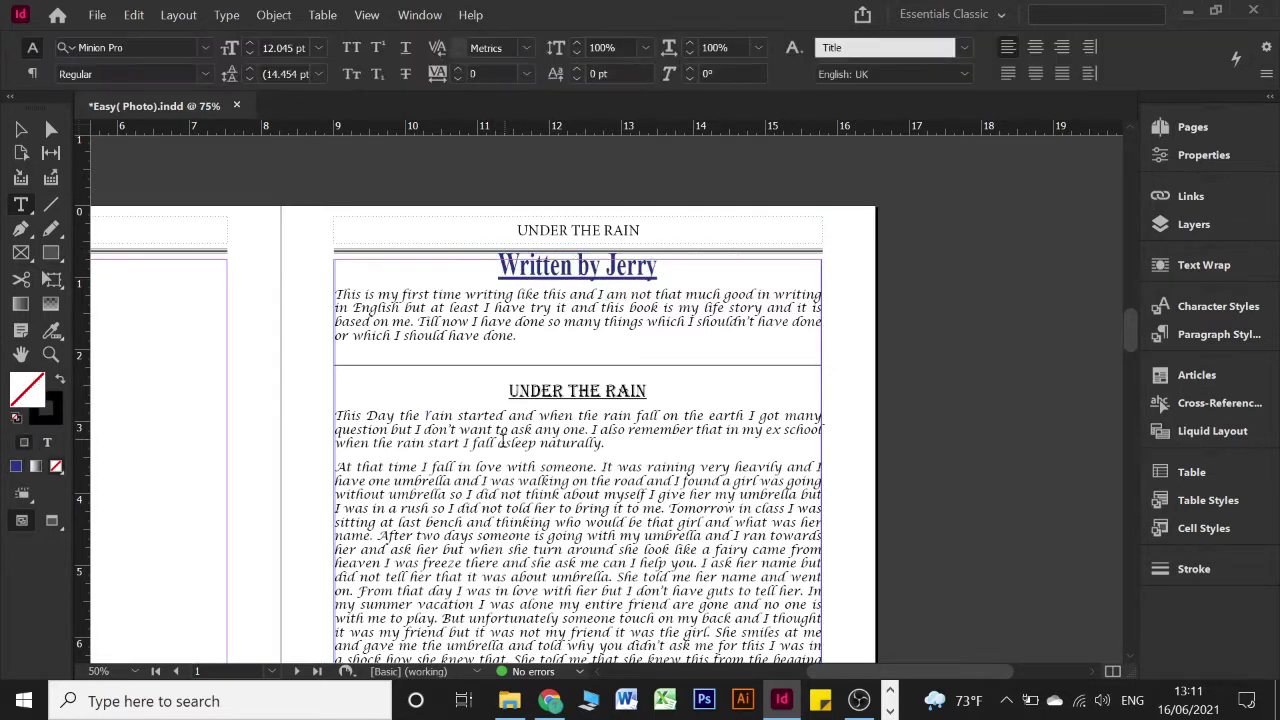
pyautogui.moveTo(502, 390); pyautogui.dragTo(686, 385)
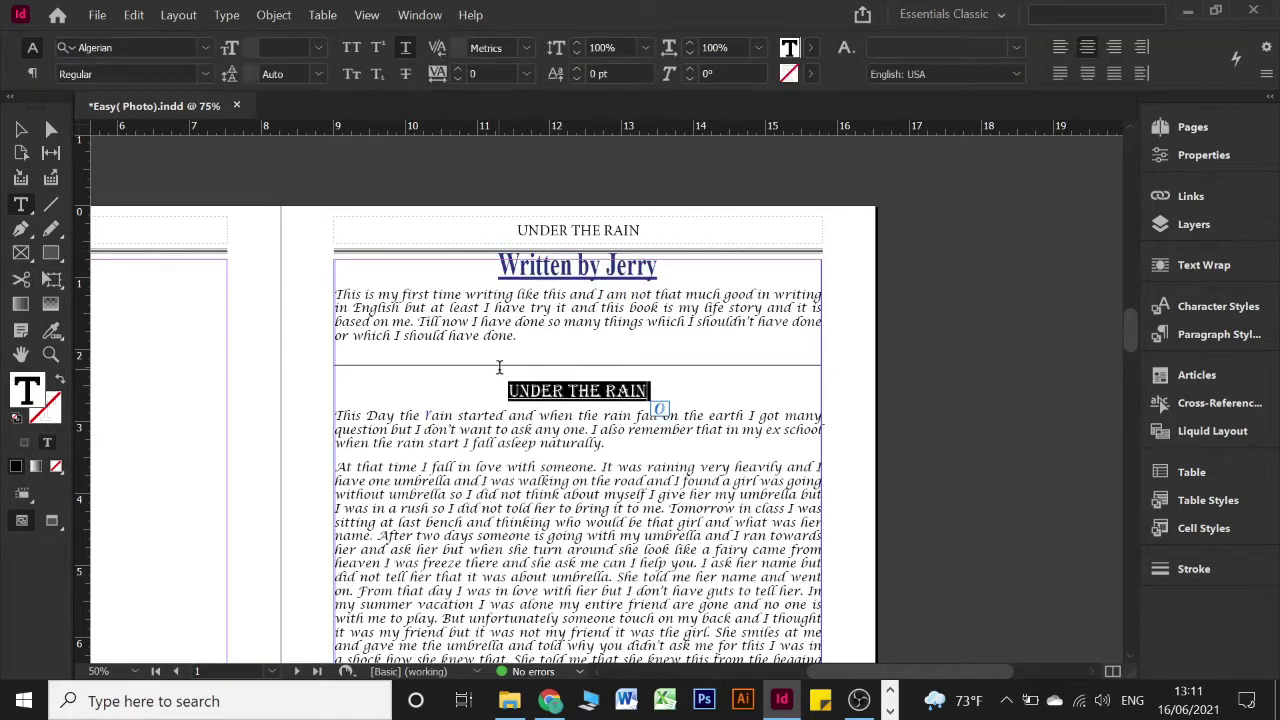
pyautogui.moveTo(500, 385); pyautogui.dragTo(702, 376)
pyautogui.moveTo(497, 265); pyautogui.dragTo(690, 300)
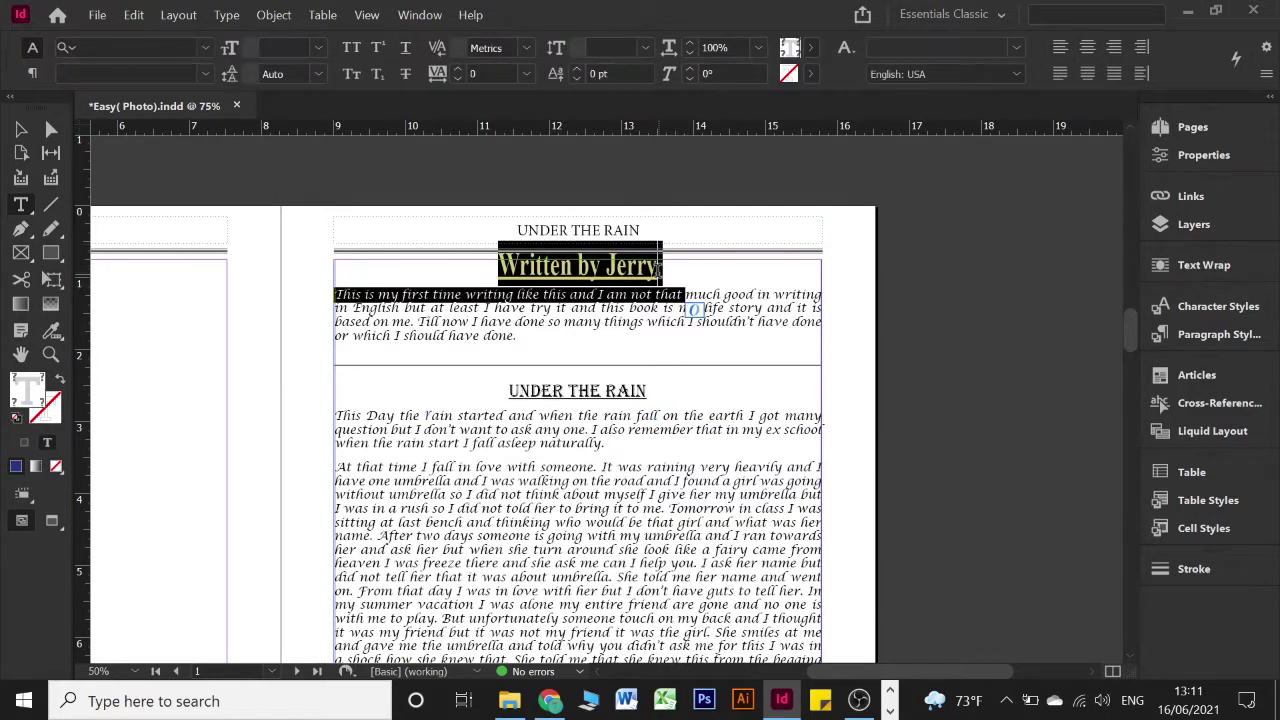
pyautogui.click(660, 276)
# Step: Go to the blank front-matter page i and open the settings for a new table of contents
pyautogui.scroll(3, 660, 280)
pyautogui.scroll(-4, 660, 280)
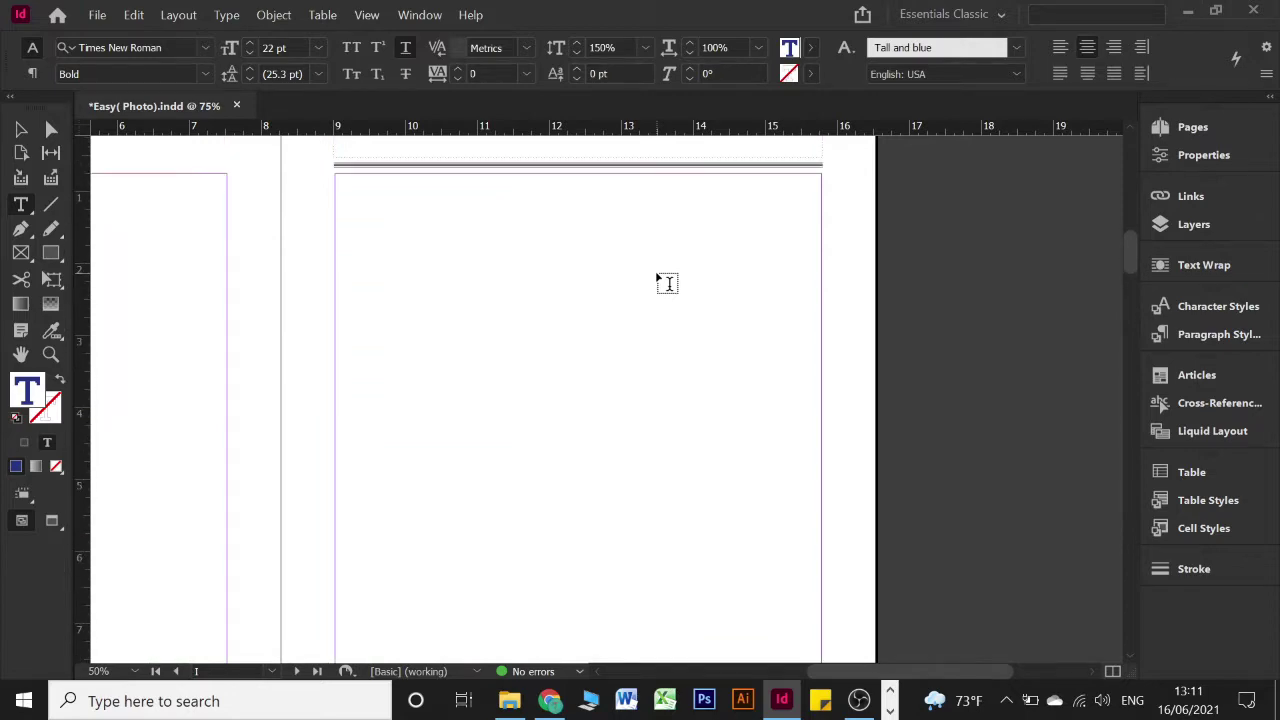
pyautogui.scroll(1, 667, 283)
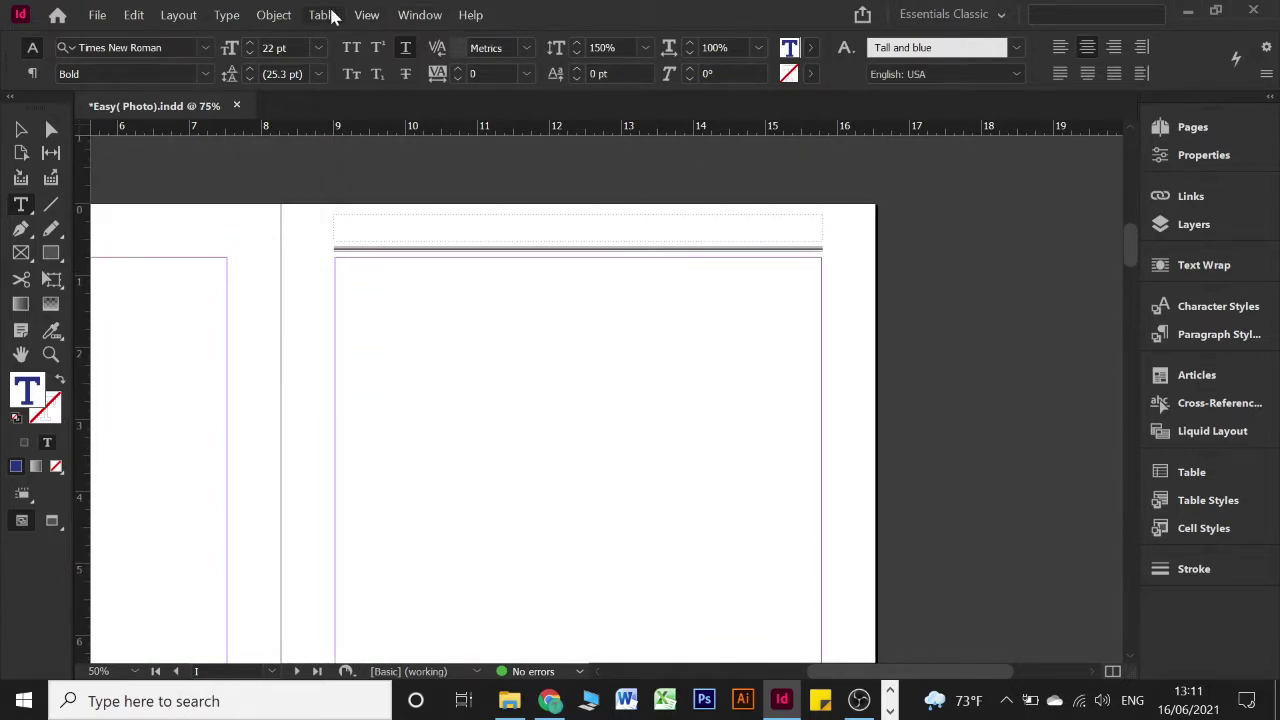
pyautogui.click(196, 18)
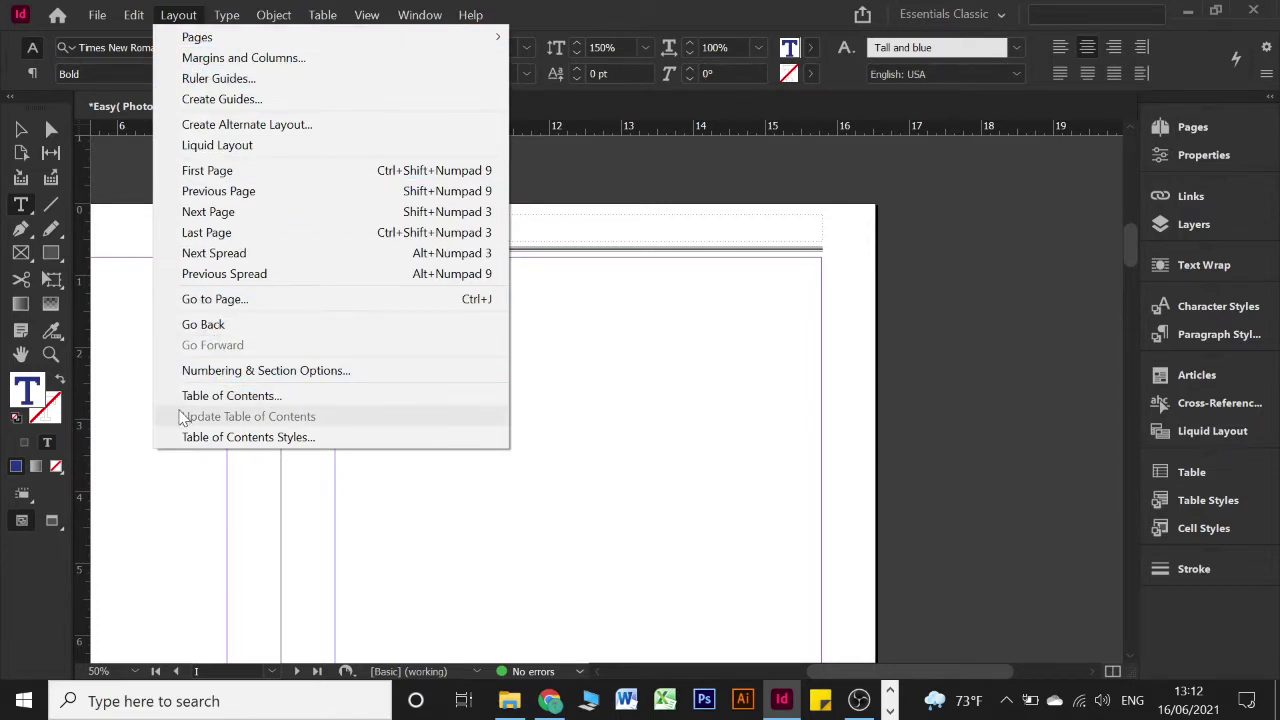
pyautogui.click(246, 397)
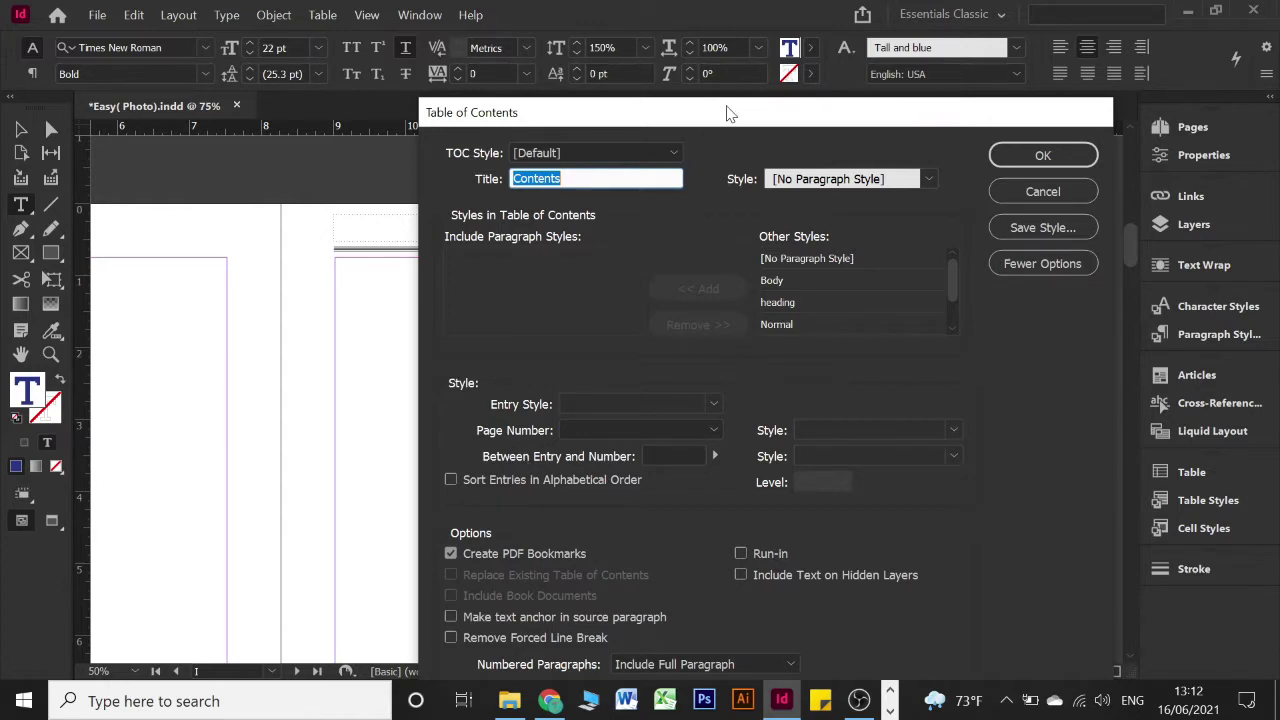
pyautogui.moveTo(717, 108); pyautogui.dragTo(506, 32)
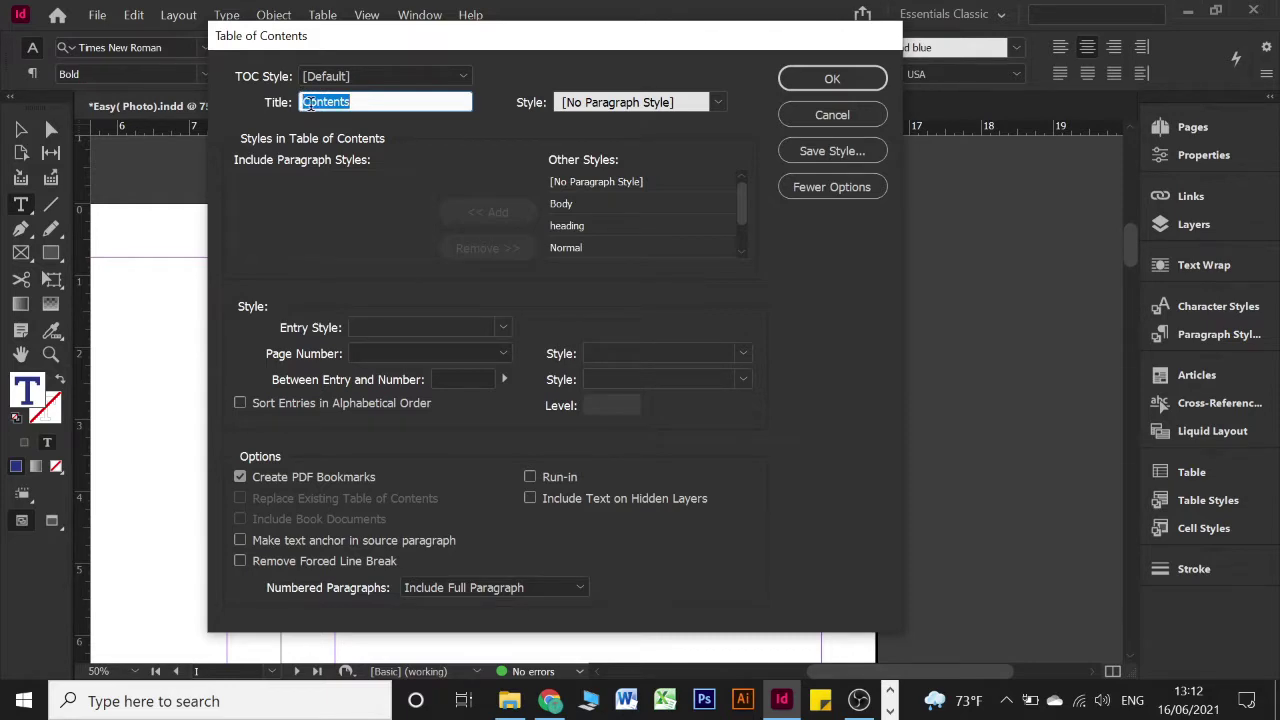
# Step: Keep Contents as the table of contents title and set its paragraph style to TOC Title
pyautogui.click(360, 100)
pyautogui.moveTo(368, 100); pyautogui.dragTo(300, 101)
pyautogui.moveTo(426, 100); pyautogui.dragTo(266, 101)
pyautogui.click(401, 102)
pyautogui.click(650, 105)
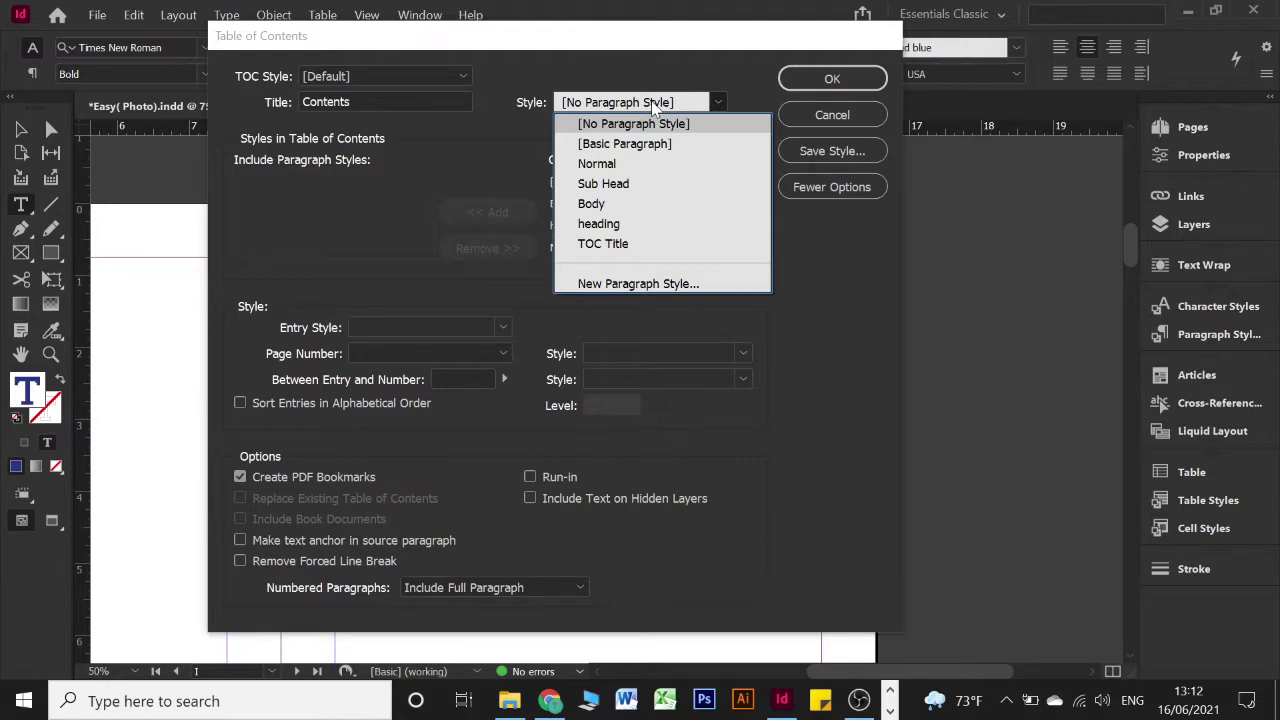
pyautogui.click(606, 246)
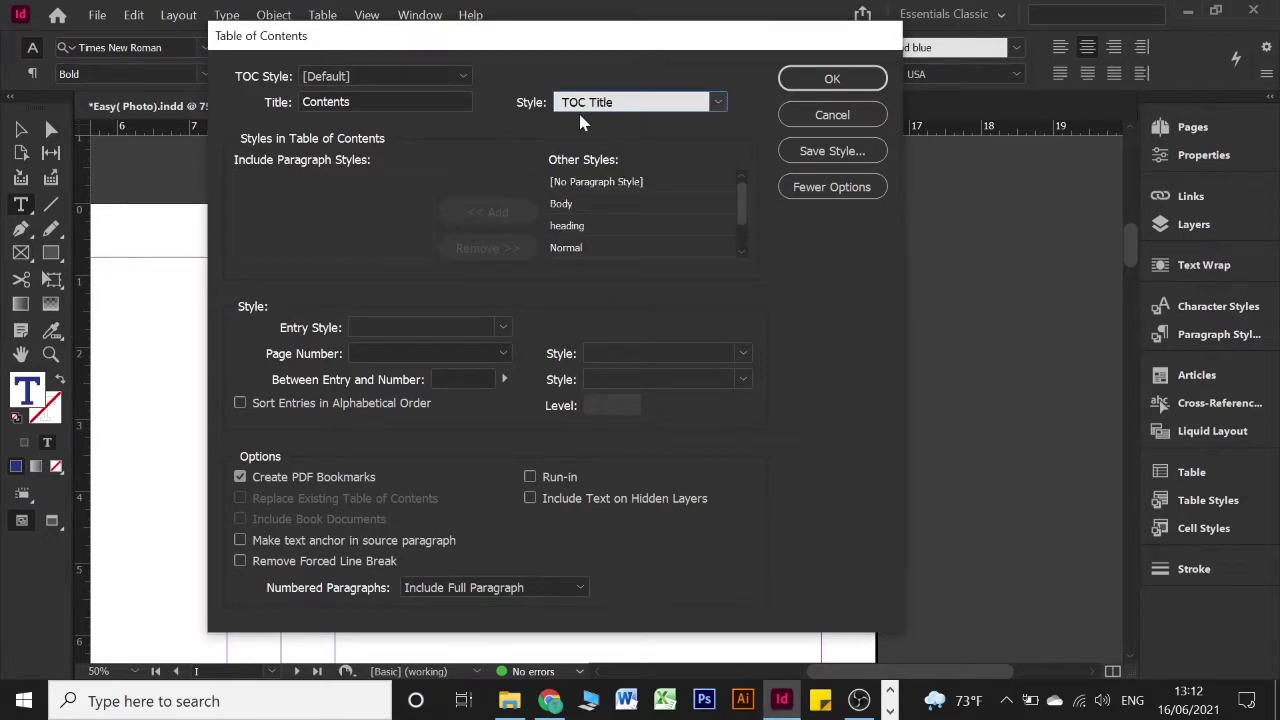
# Step: Include the Sub Head paragraph style in the table of contents
pyautogui.click(258, 198)
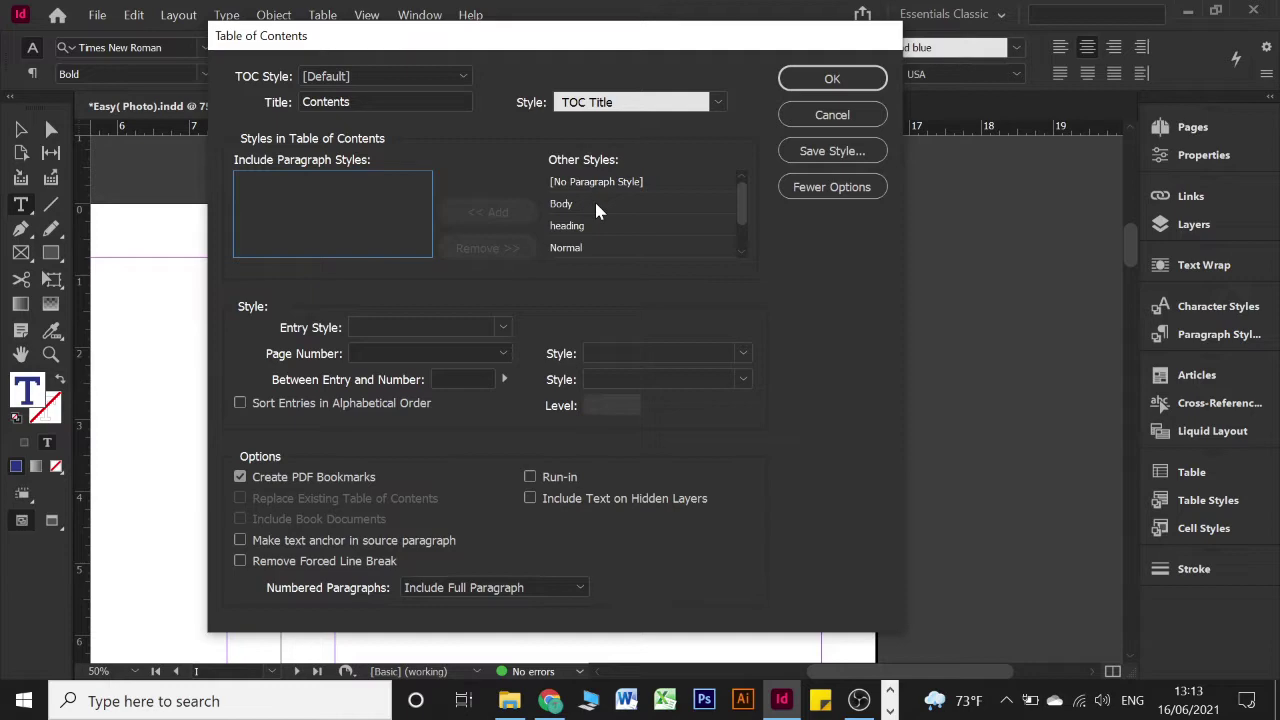
pyautogui.scroll(-1, 595, 209)
pyautogui.scroll(1, 595, 209)
pyautogui.scroll(-1, 595, 209)
pyautogui.scroll(1, 595, 209)
pyautogui.scroll(-1, 595, 210)
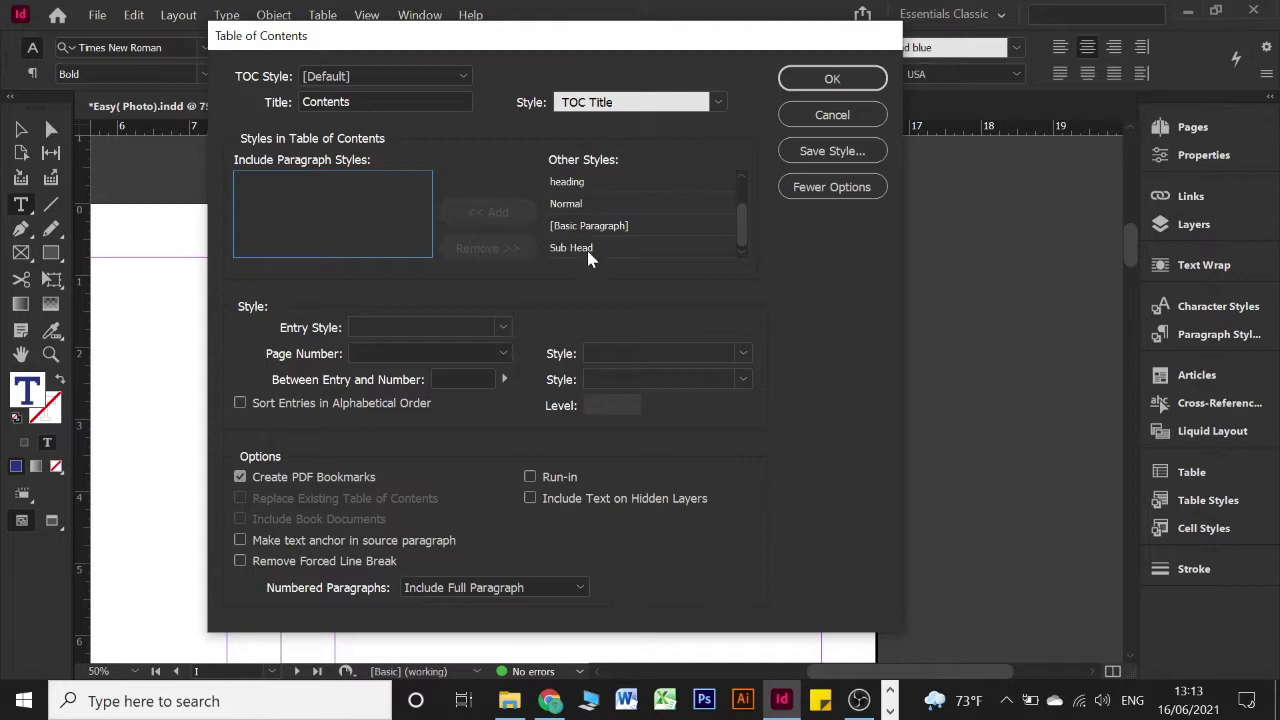
pyautogui.click(590, 250)
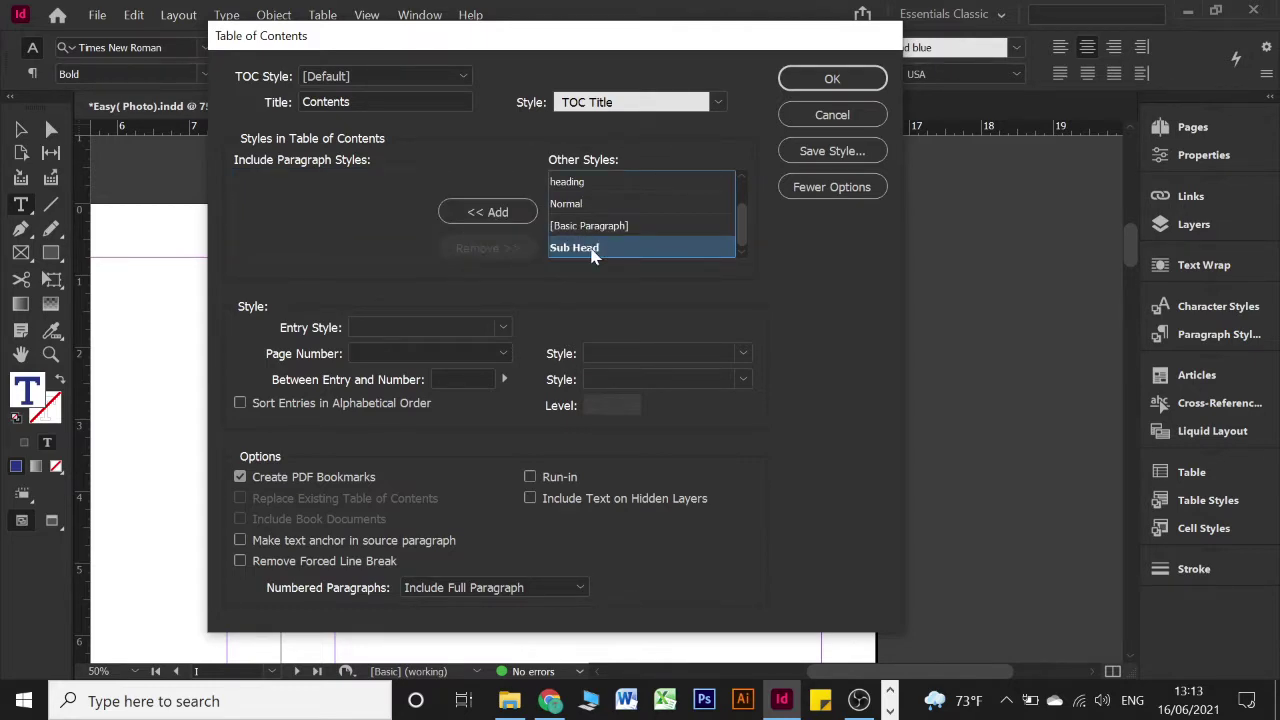
pyautogui.click(474, 214)
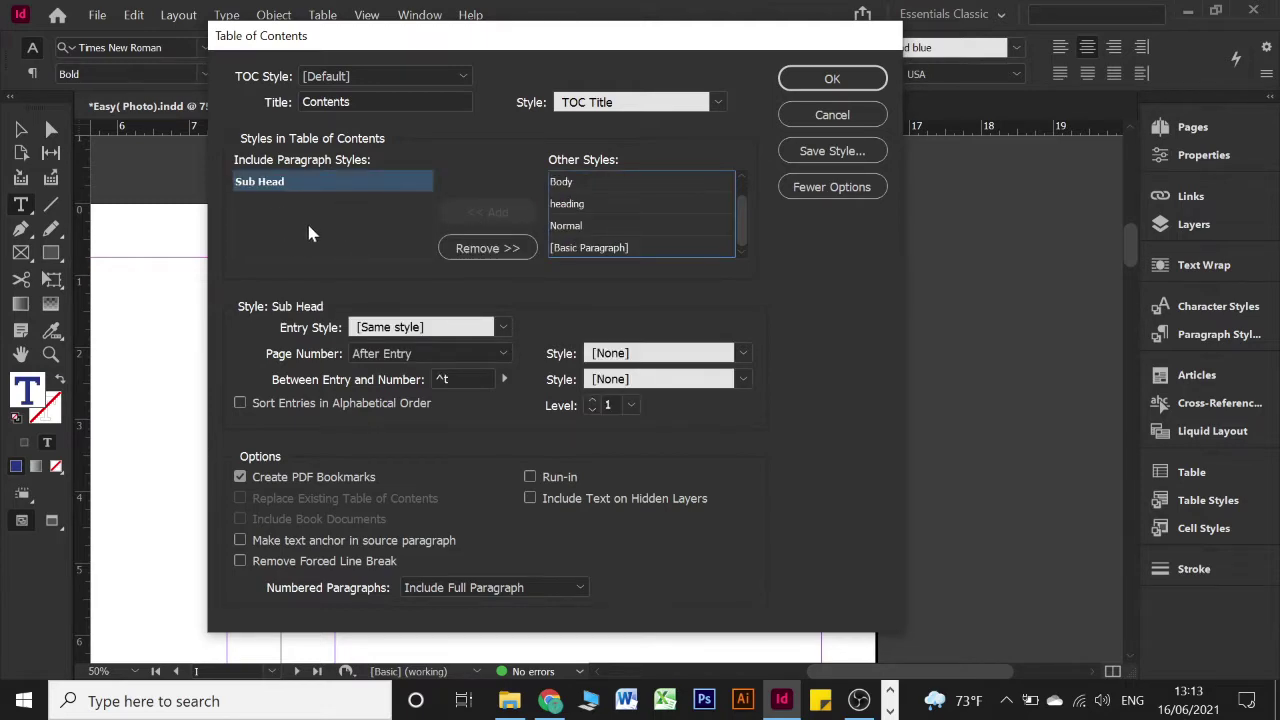
# Step: Set the entry style of the Sub Head entries to [No Paragraph Style]
pyautogui.scroll(1, 612, 215)
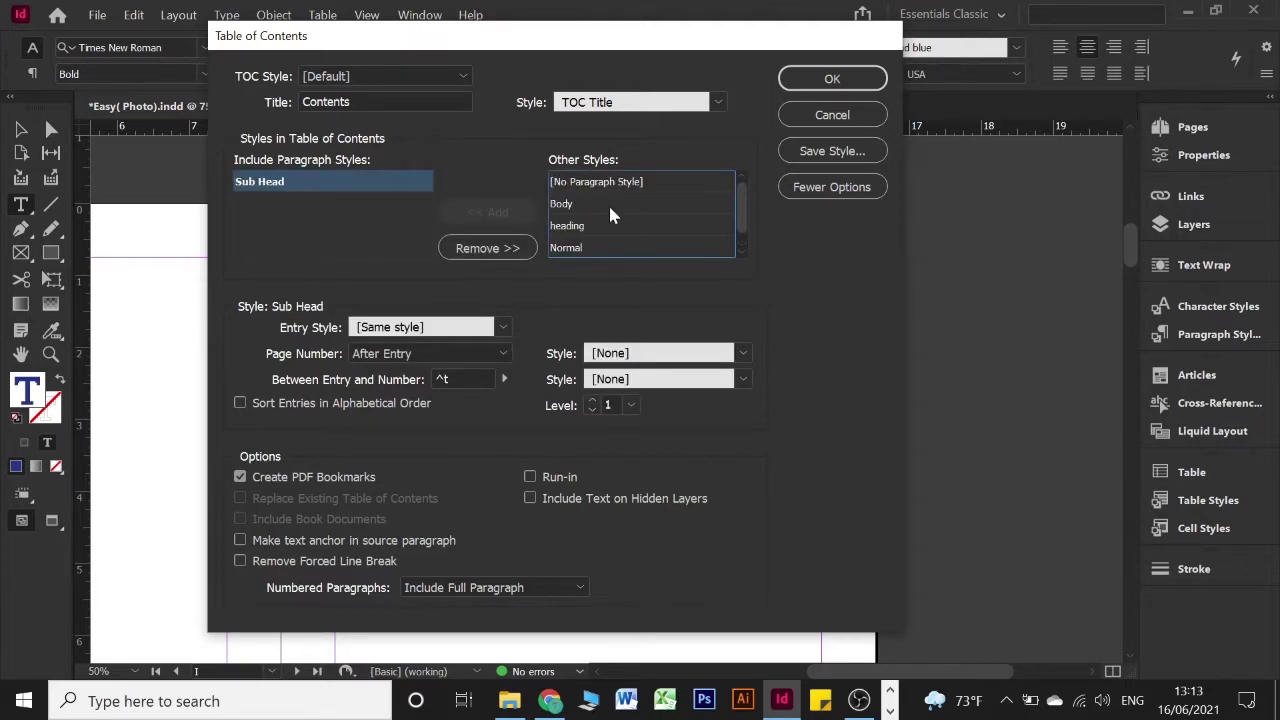
pyautogui.scroll(-1, 610, 215)
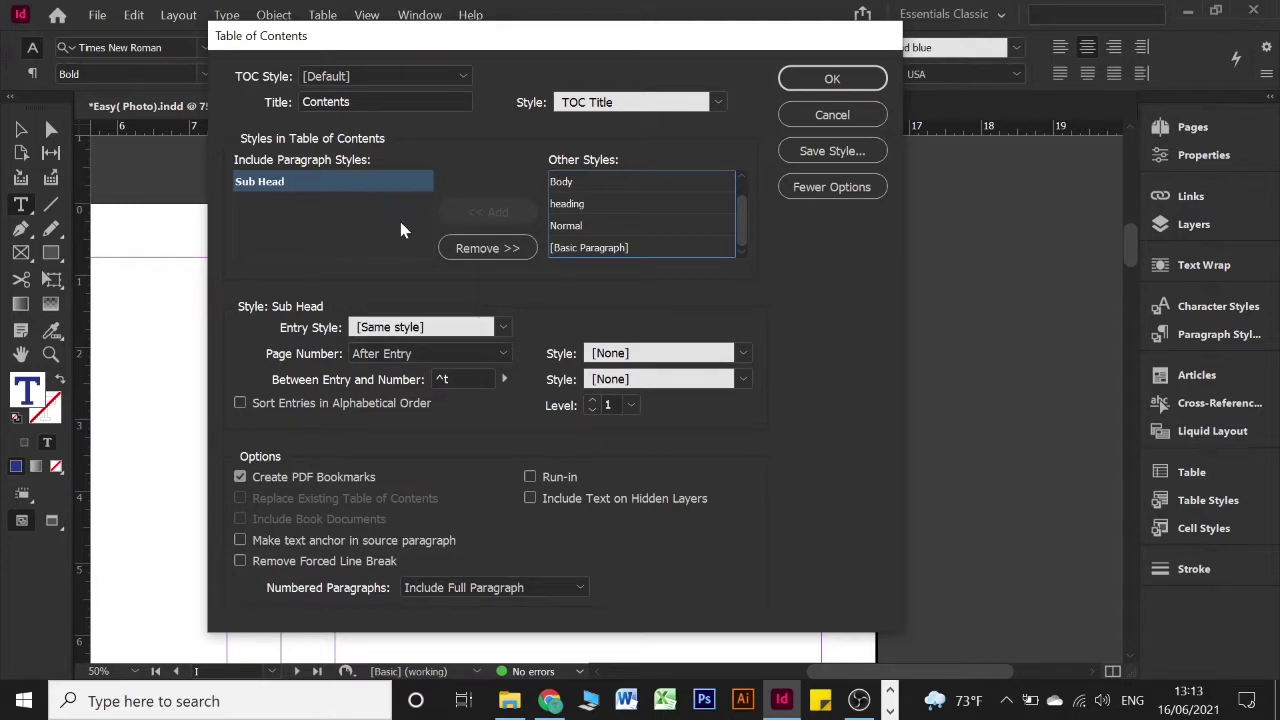
pyautogui.click(499, 329)
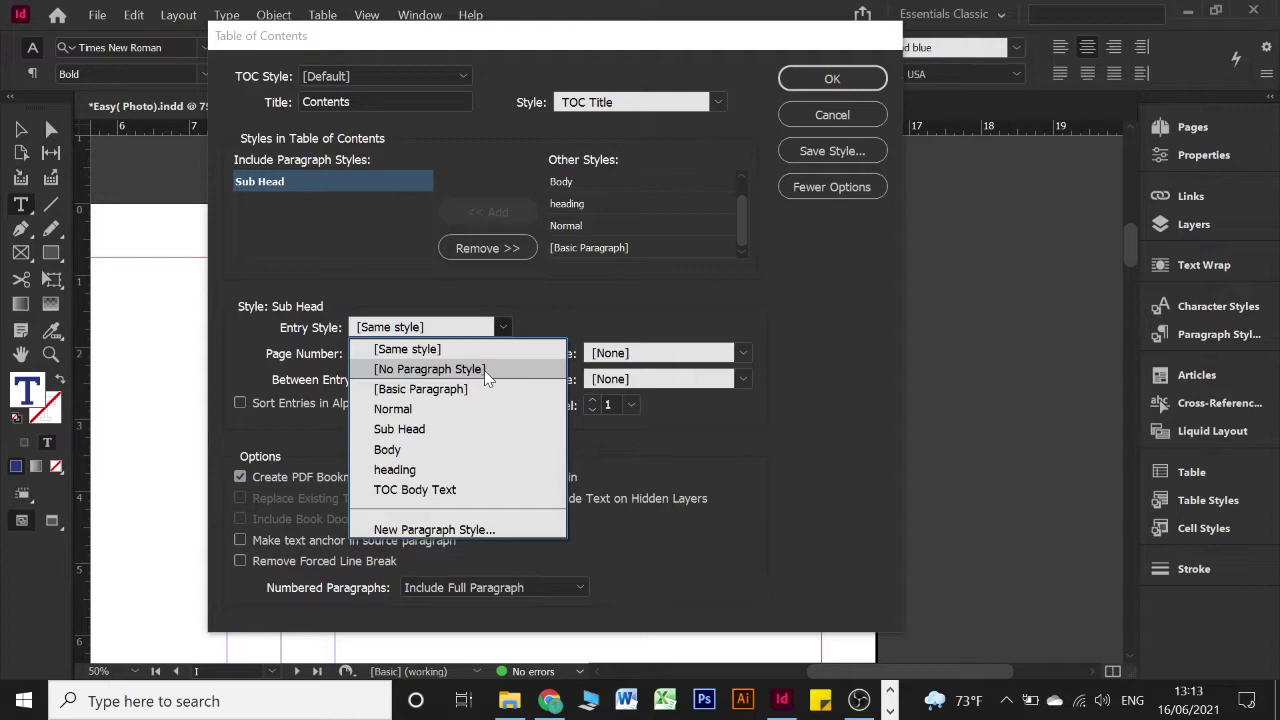
pyautogui.click(484, 370)
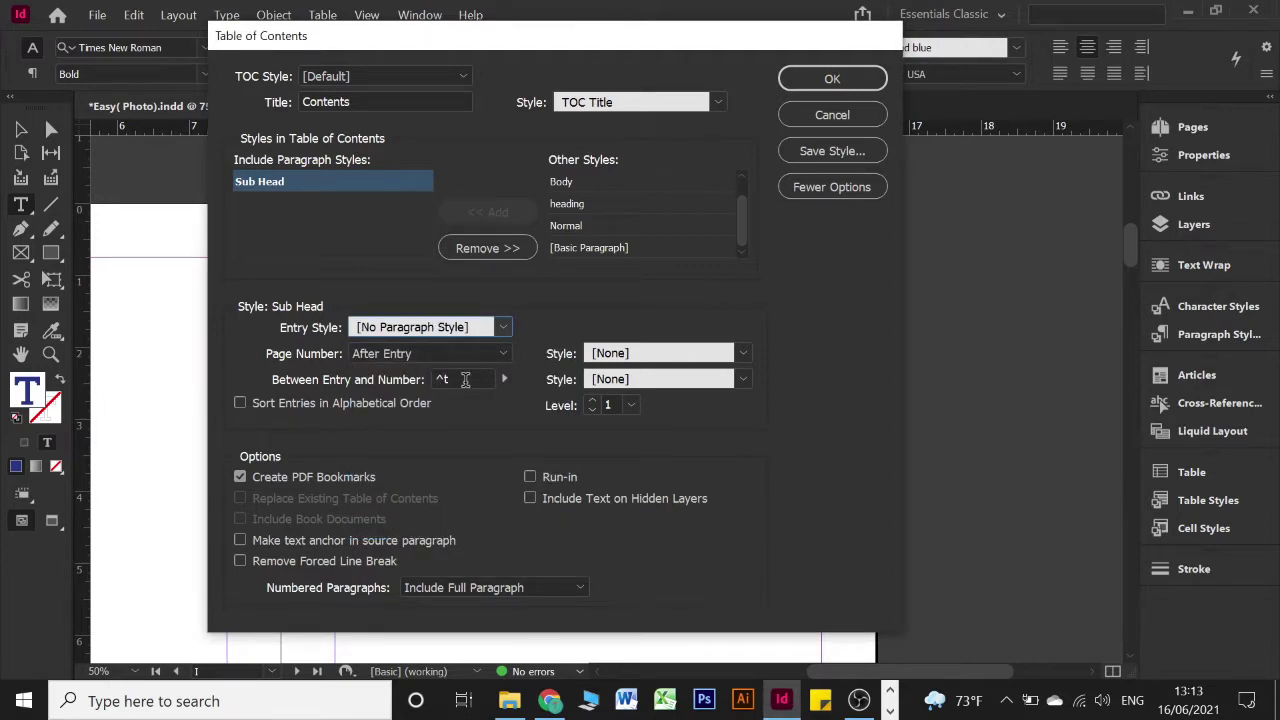
# Step: Clear the separator between entry and page number, look through the special characters, and re-enter ^t
pyautogui.click(465, 380)
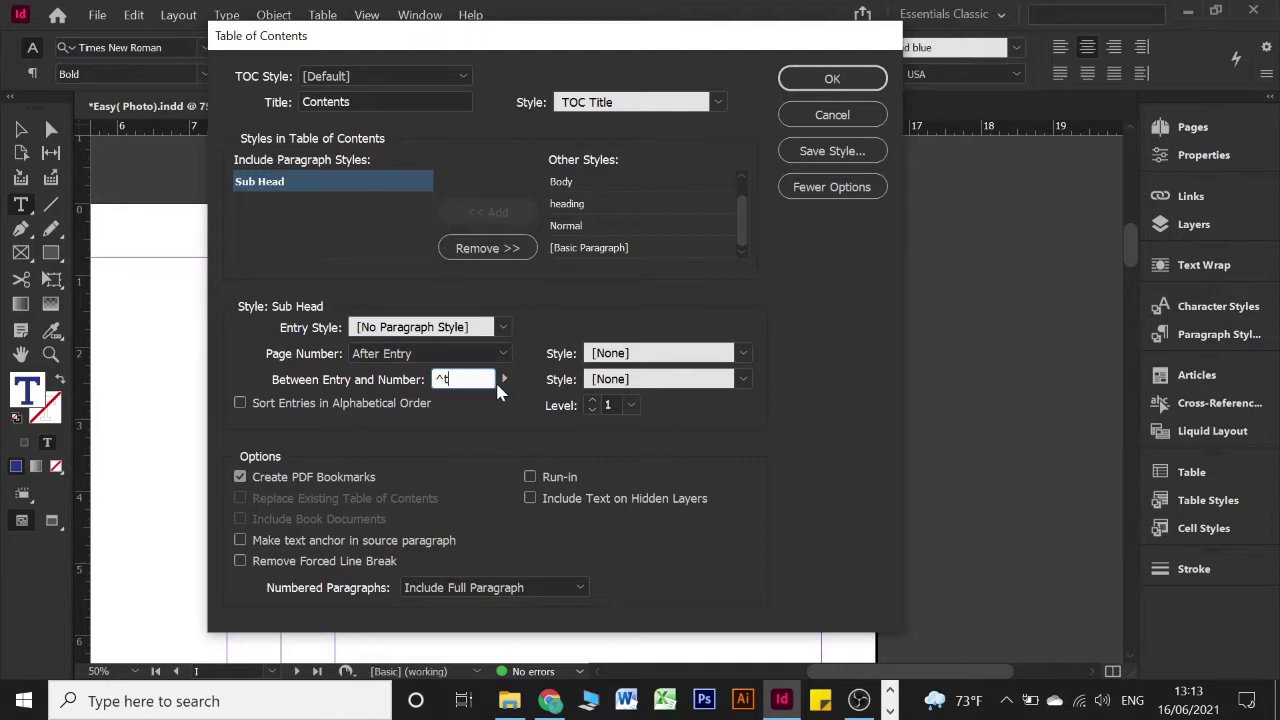
pyautogui.click(506, 380)
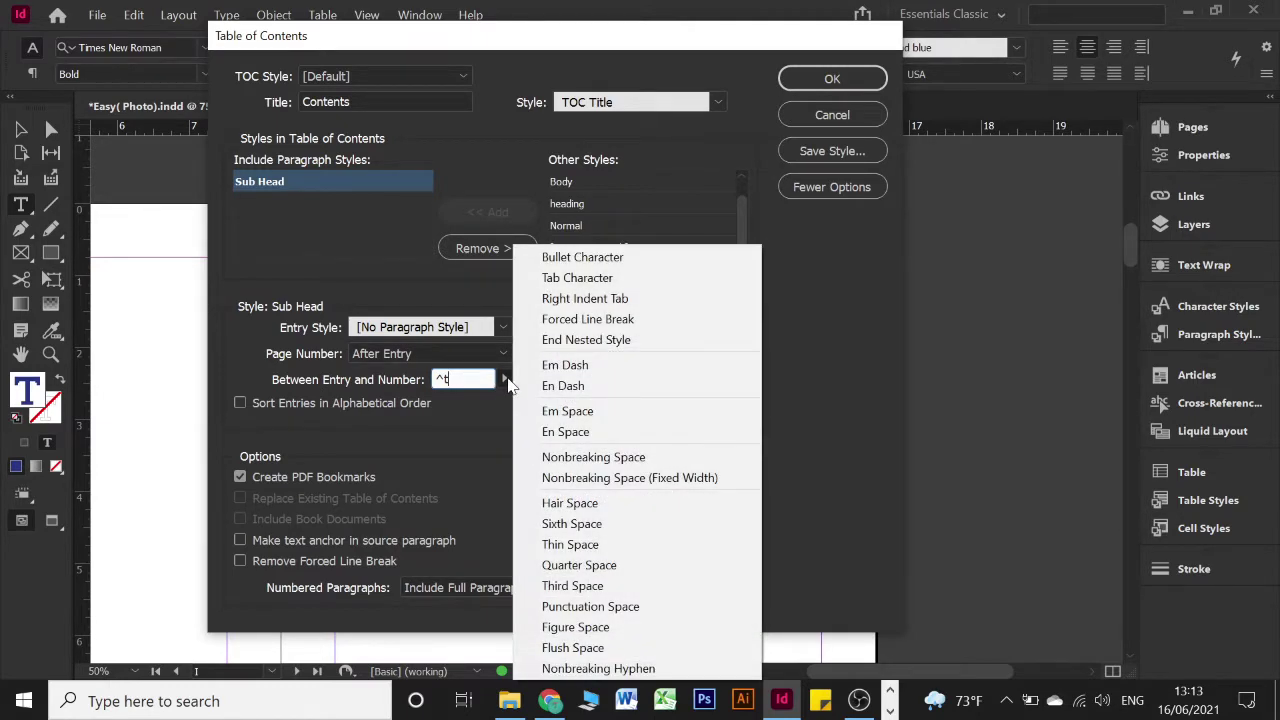
pyautogui.click(470, 380)
pyautogui.doubleClick(468, 380)
pyautogui.press('BackSpace')
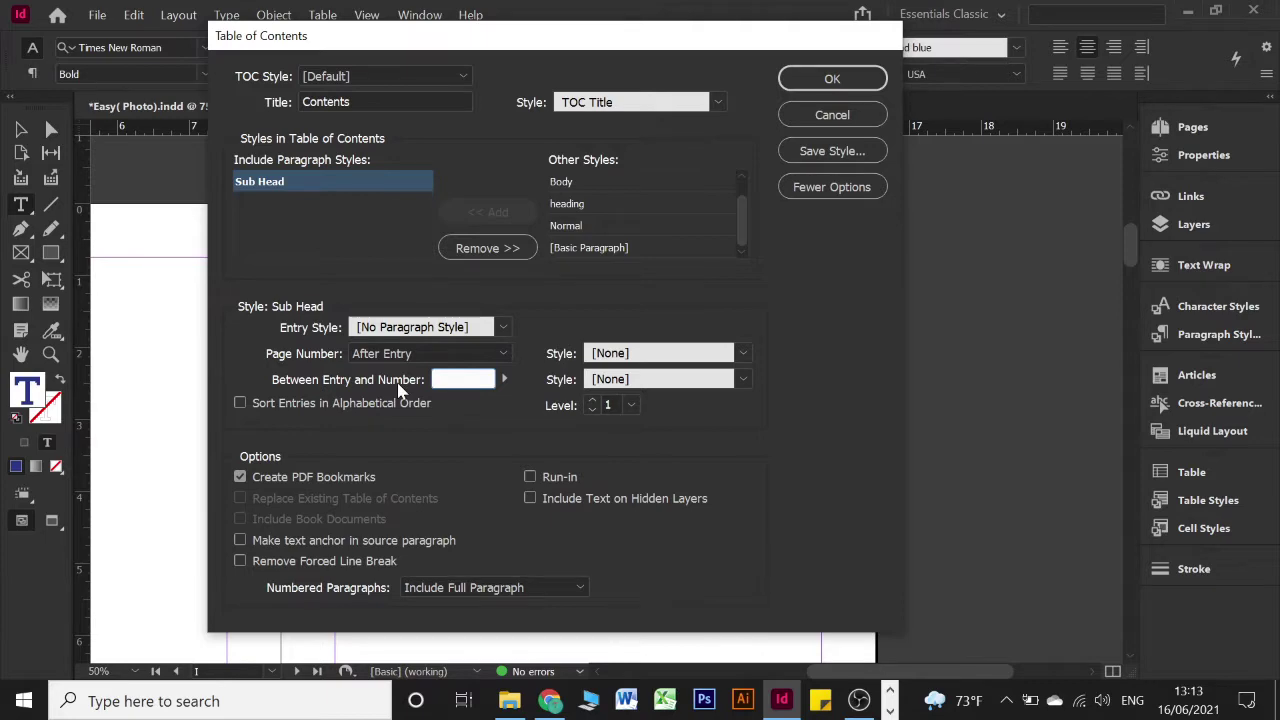
pyautogui.click(505, 380)
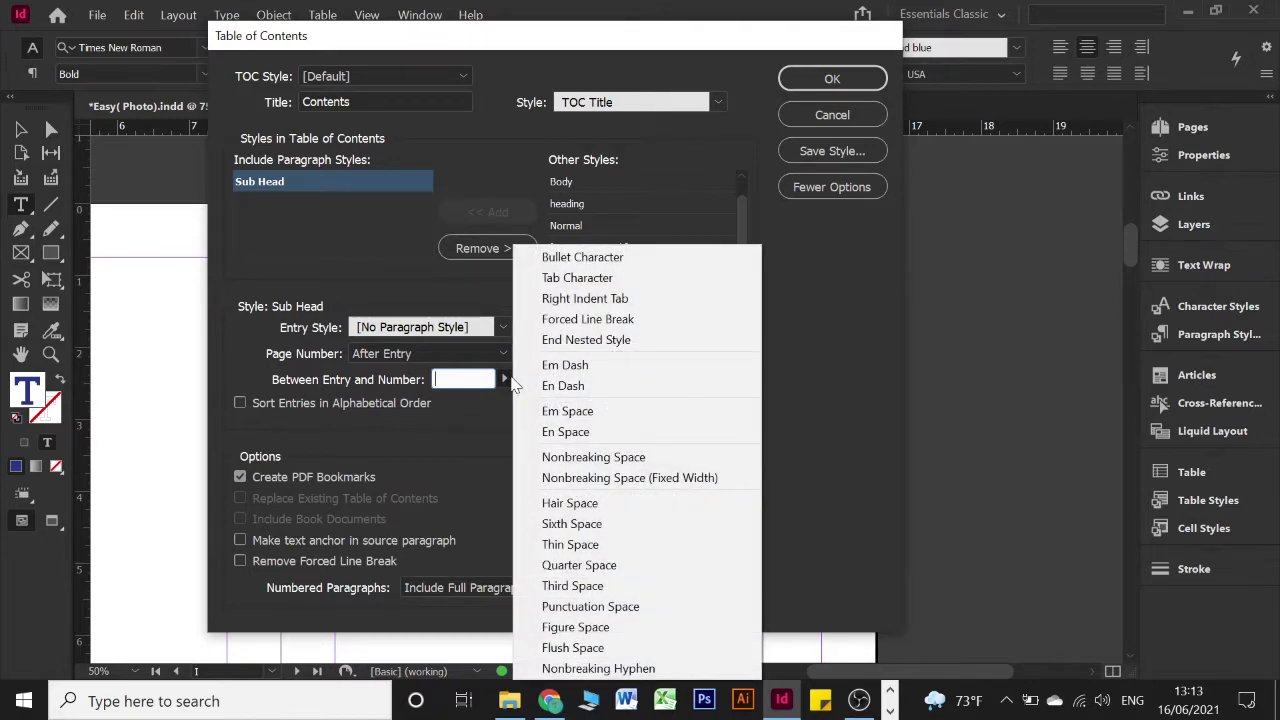
pyautogui.click(479, 376)
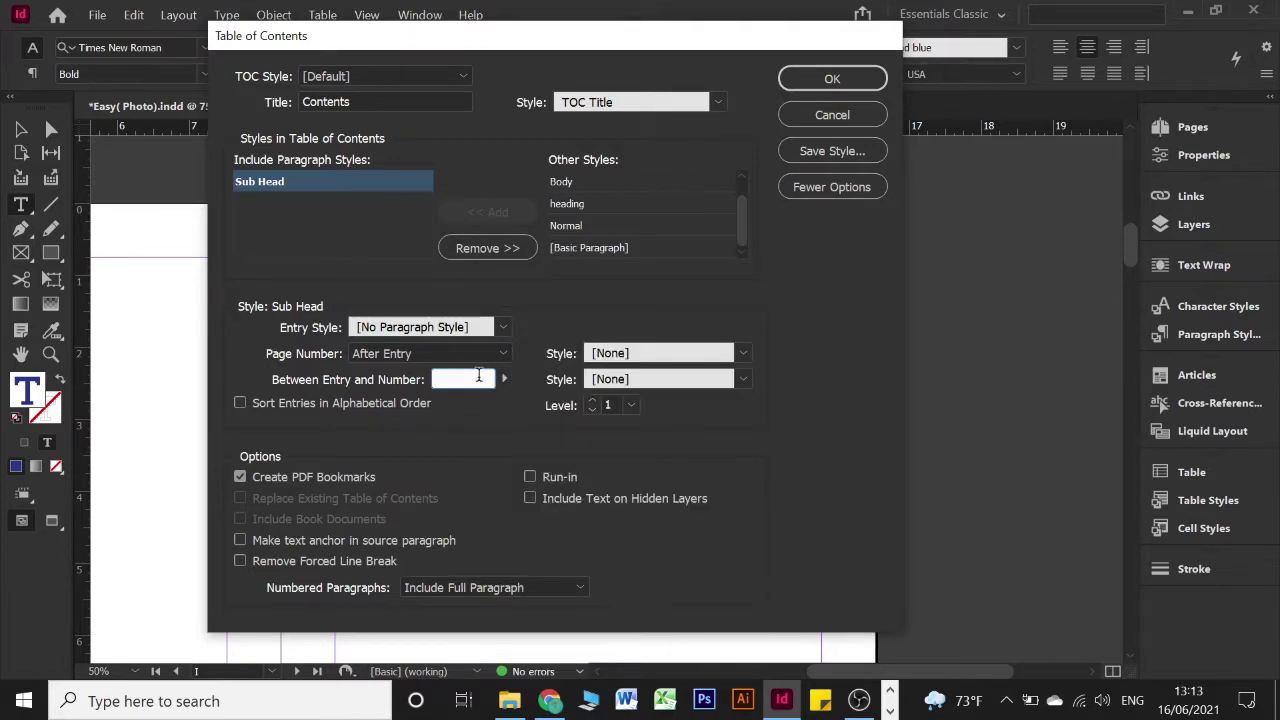
pyautogui.click(481, 376)
pyautogui.click(272, 214)
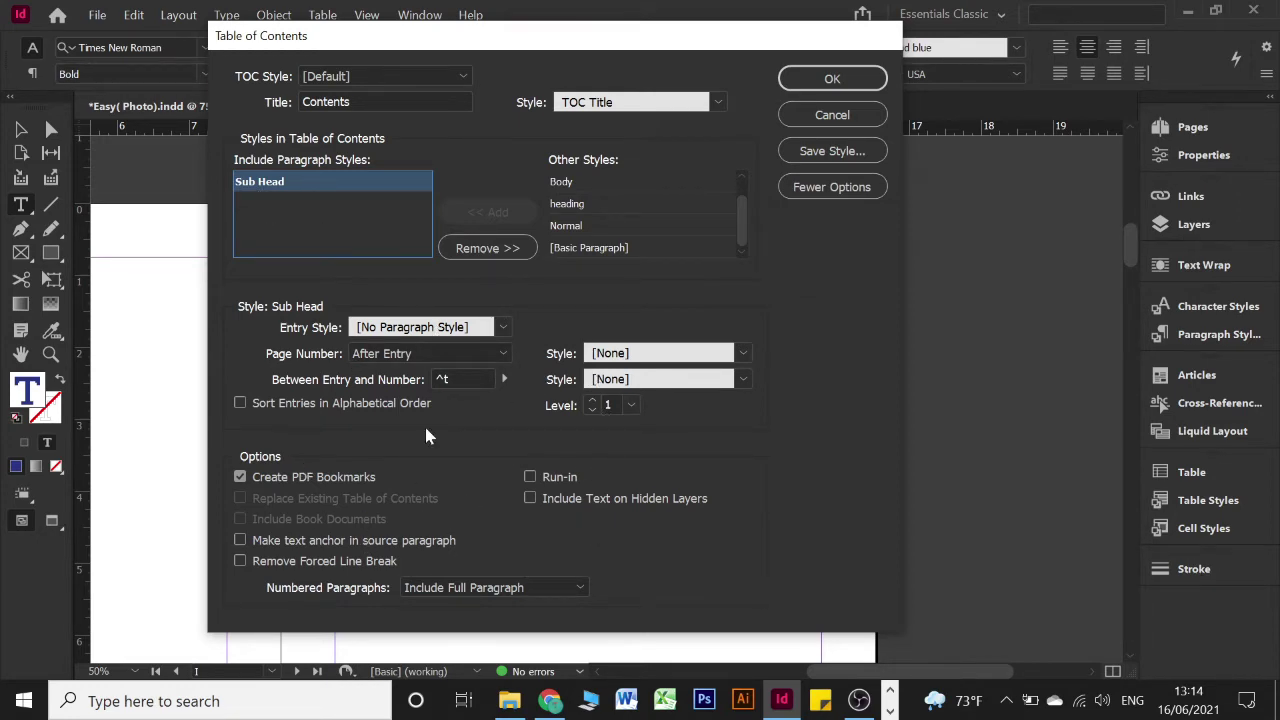
# Step: Generate the table of contents and place it at the upper-left margin corner of blank page i
pyautogui.click(822, 88)
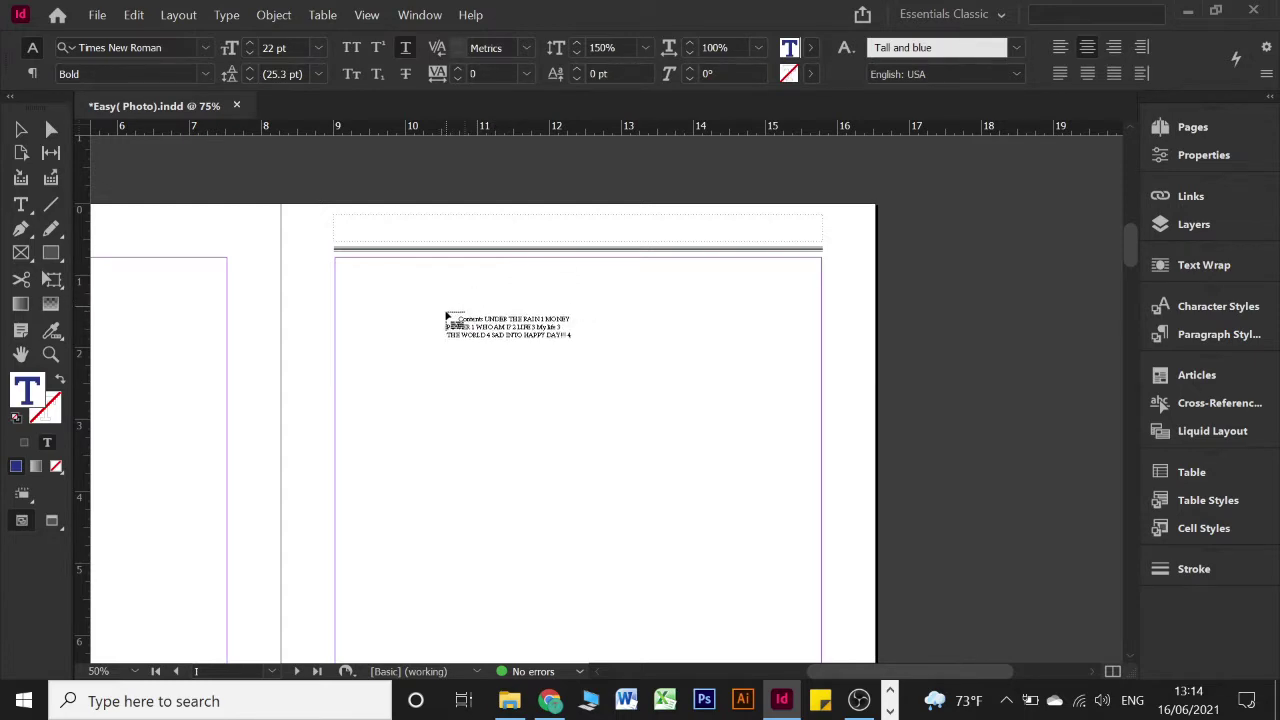
pyautogui.scroll(-1, 473, 311)
pyautogui.scroll(-1, 473, 311)
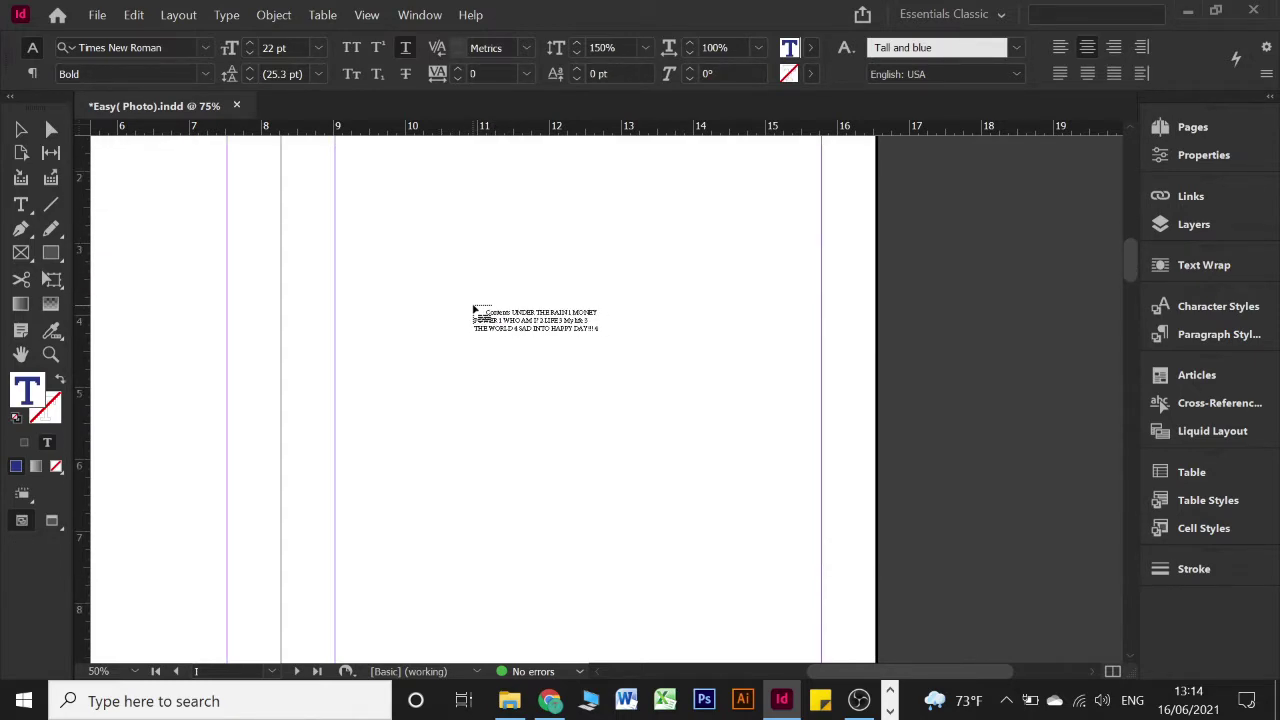
pyautogui.scroll(2, 473, 311)
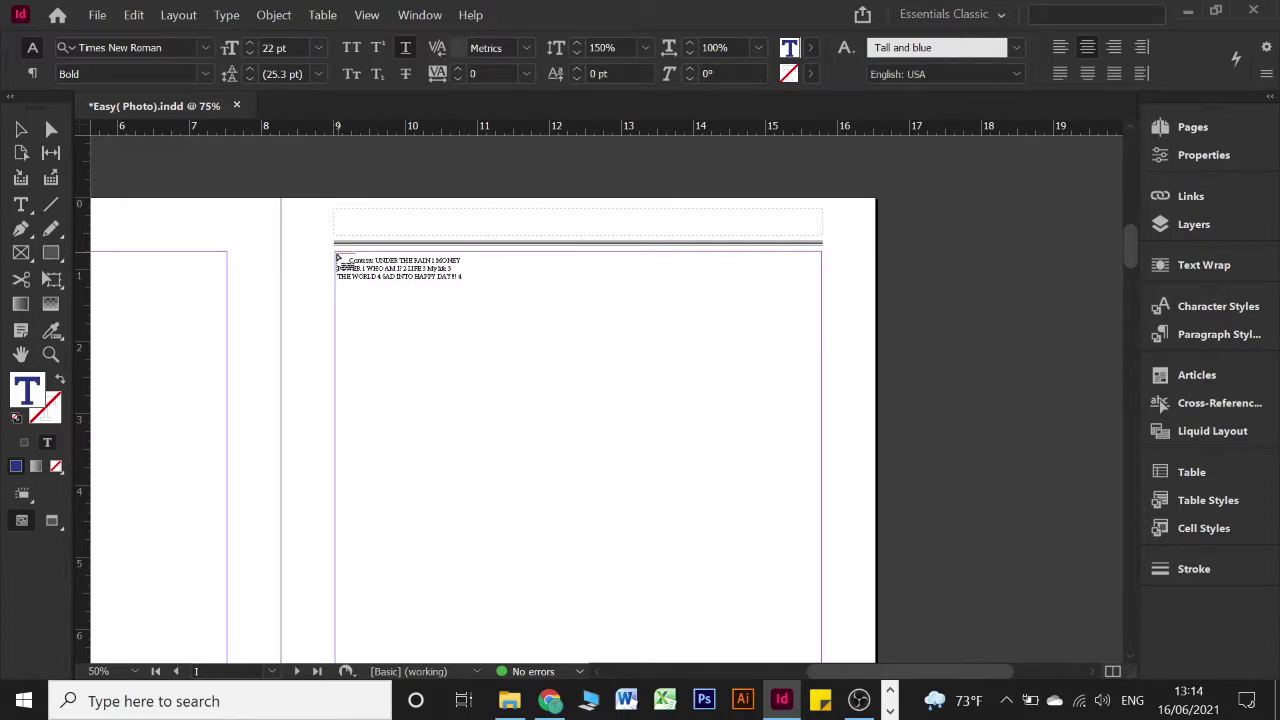
pyautogui.click(338, 258)
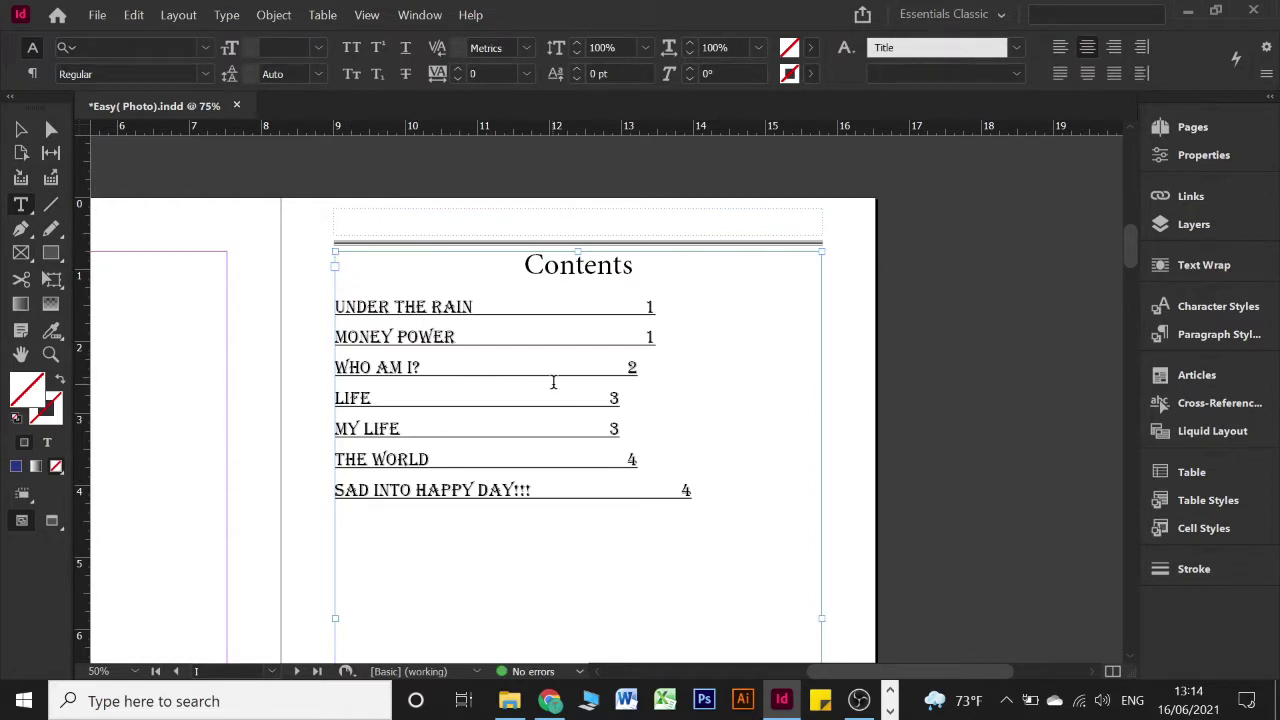
pyautogui.click(612, 405)
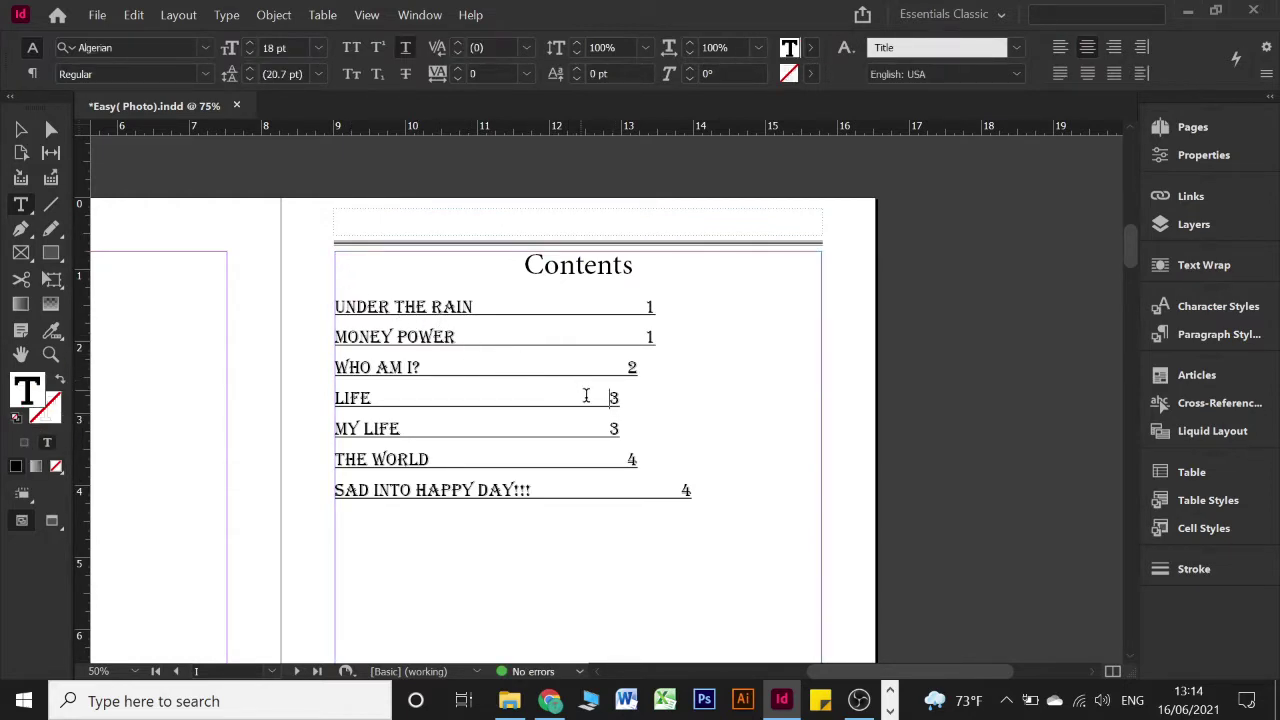
# Step: Remove the underline from all entries listed below the Contents title
pyautogui.click(698, 496)
pyautogui.moveTo(496, 405); pyautogui.dragTo(336, 298)
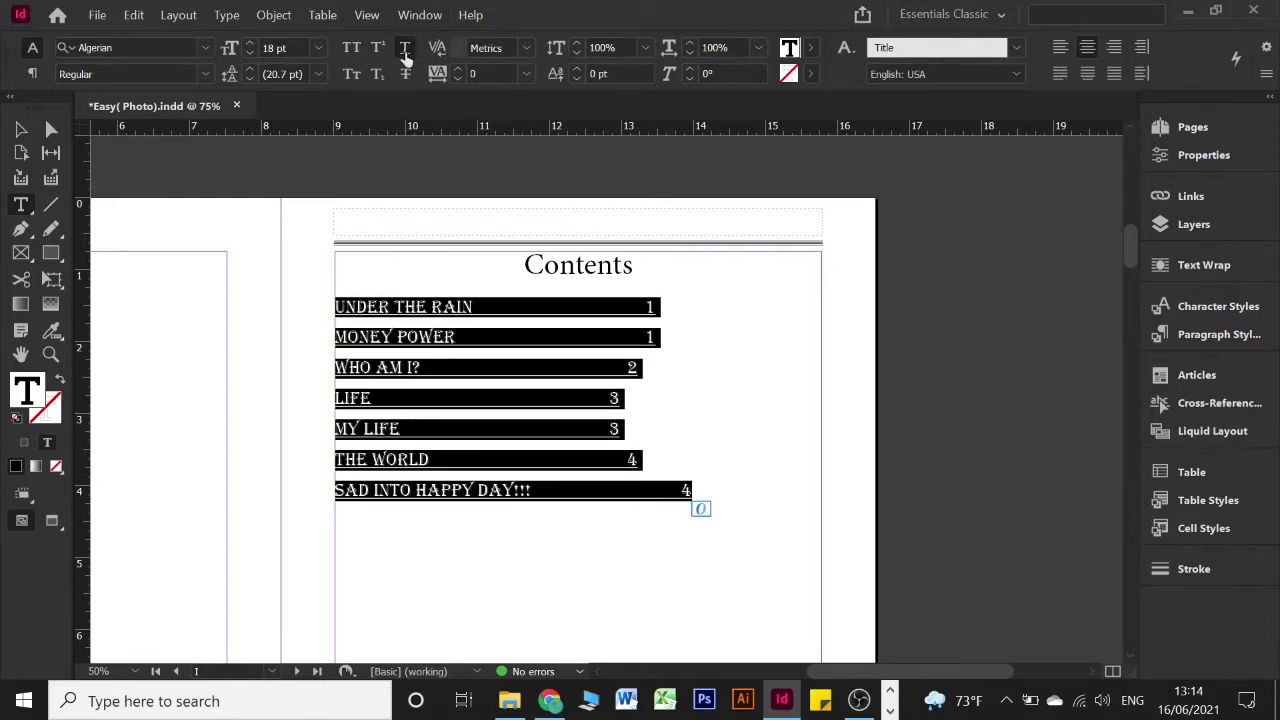
pyautogui.click(531, 409)
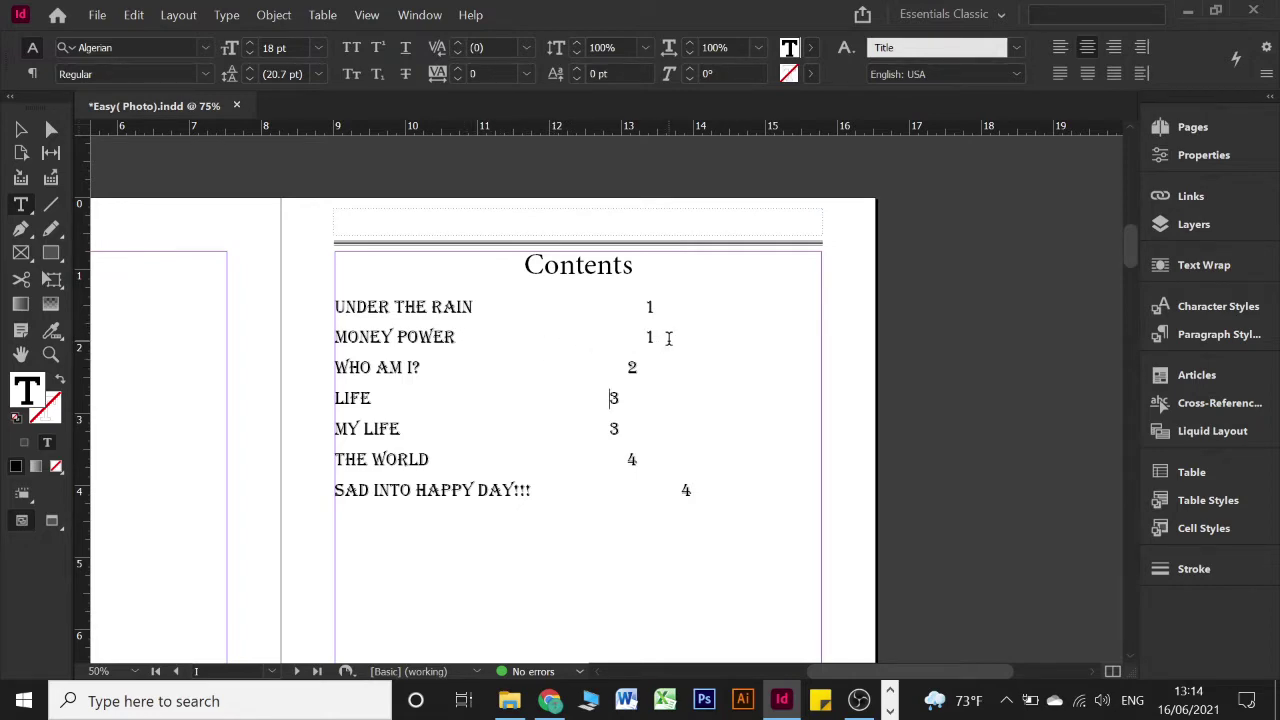
# Step: Try to line up the WHO AM I? page number with the ones above by adjusting the spacing before it, and undo the changes
pyautogui.click(657, 307)
pyautogui.click(603, 357)
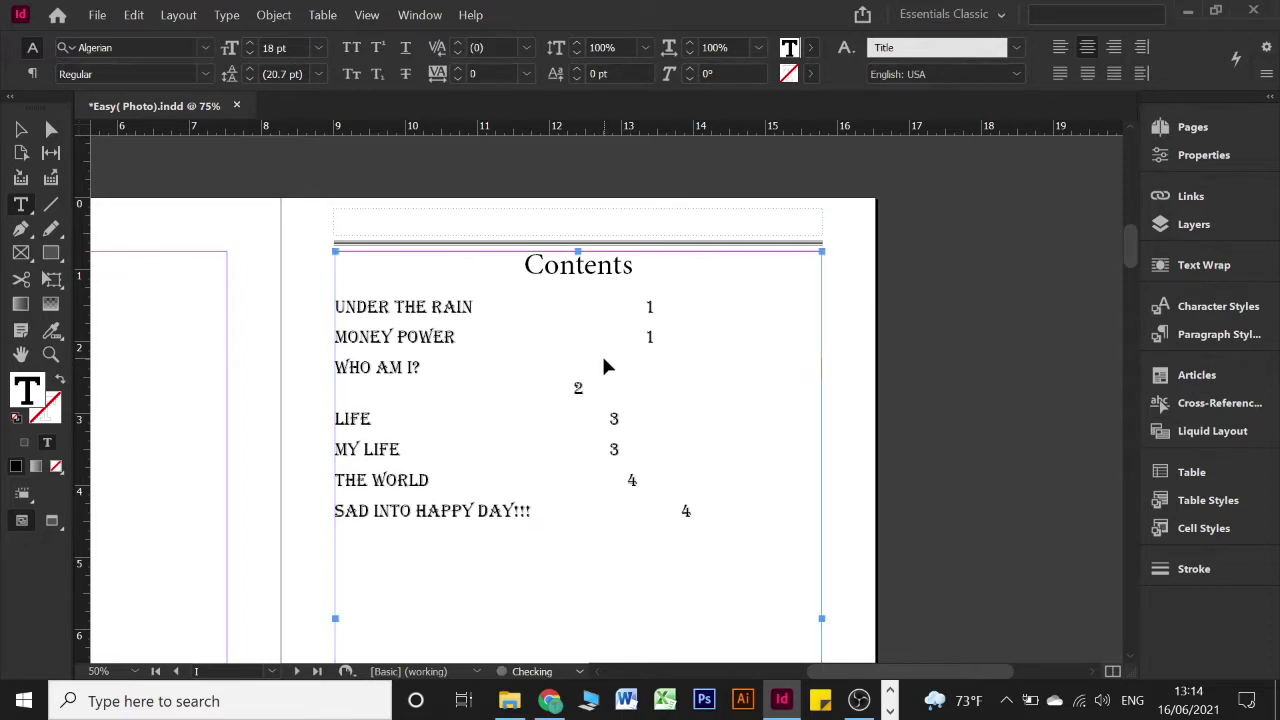
pyautogui.hotkey('ctrl', 'z')
pyautogui.press('BackSpace')
pyautogui.press('BackSpace')
pyautogui.press('BackSpace')
pyautogui.press('BackSpace')
pyautogui.press('BackSpace')
pyautogui.press('BackSpace')
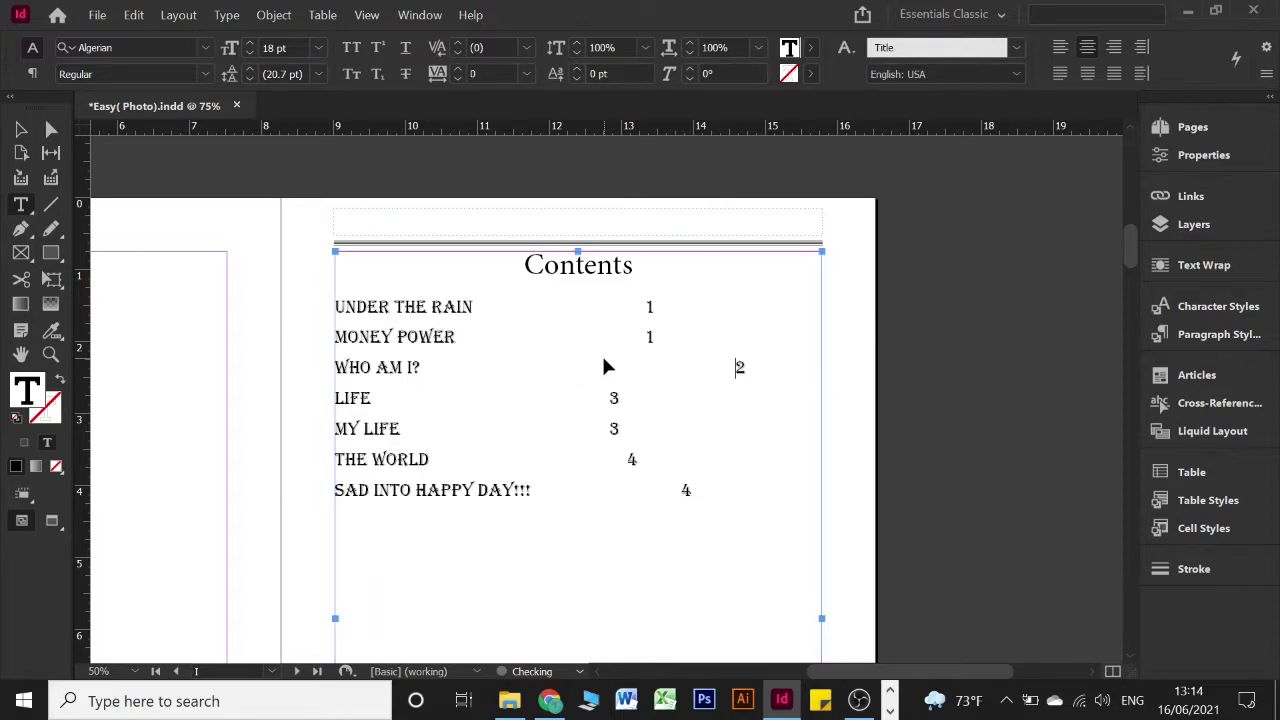
pyautogui.press('BackSpace')
pyautogui.press('BackSpace')
pyautogui.press('BackSpace')
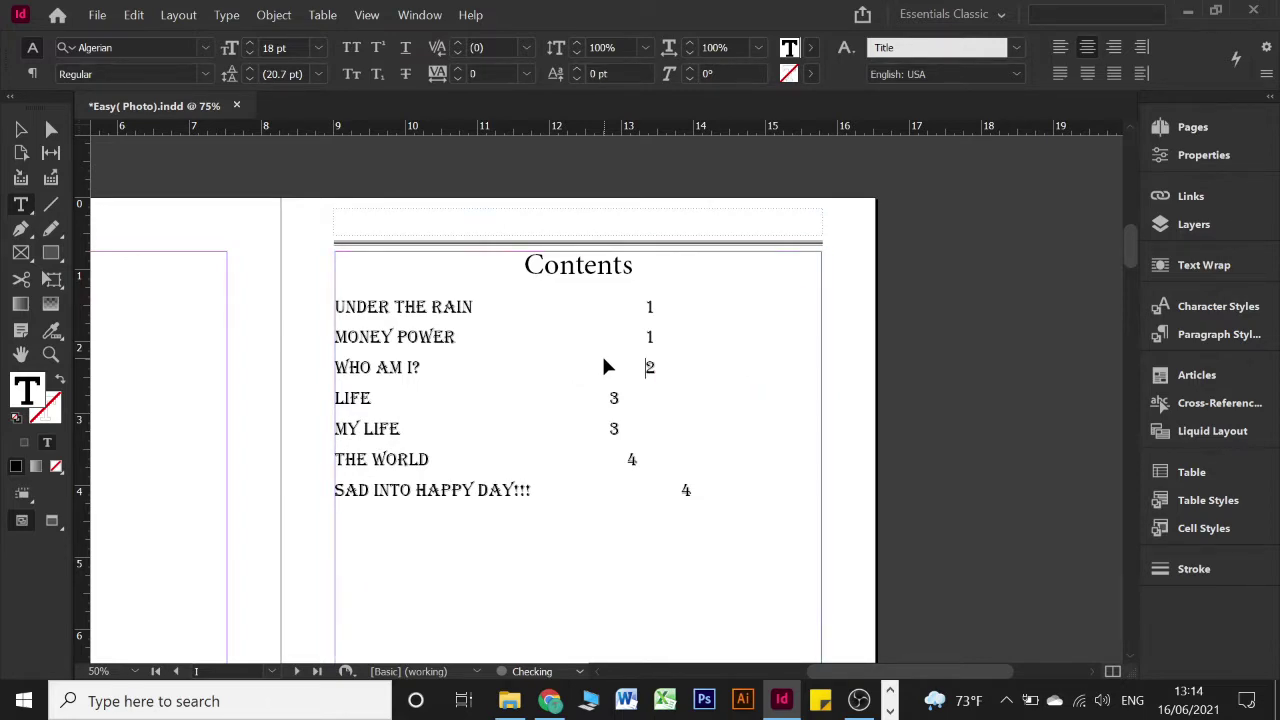
pyautogui.hotkey('ctrl', 'a')
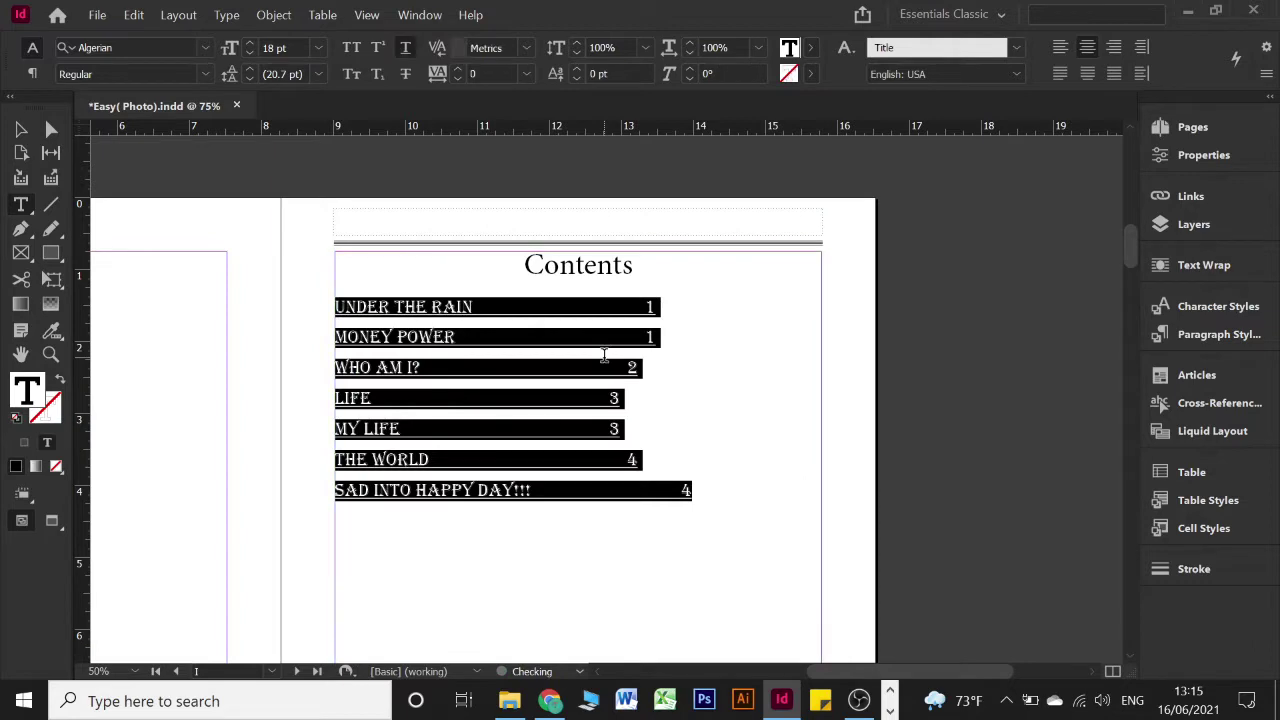
# Step: Turn off underlining for the selected table of contents entries
pyautogui.click(405, 55)
pyautogui.click(600, 380)
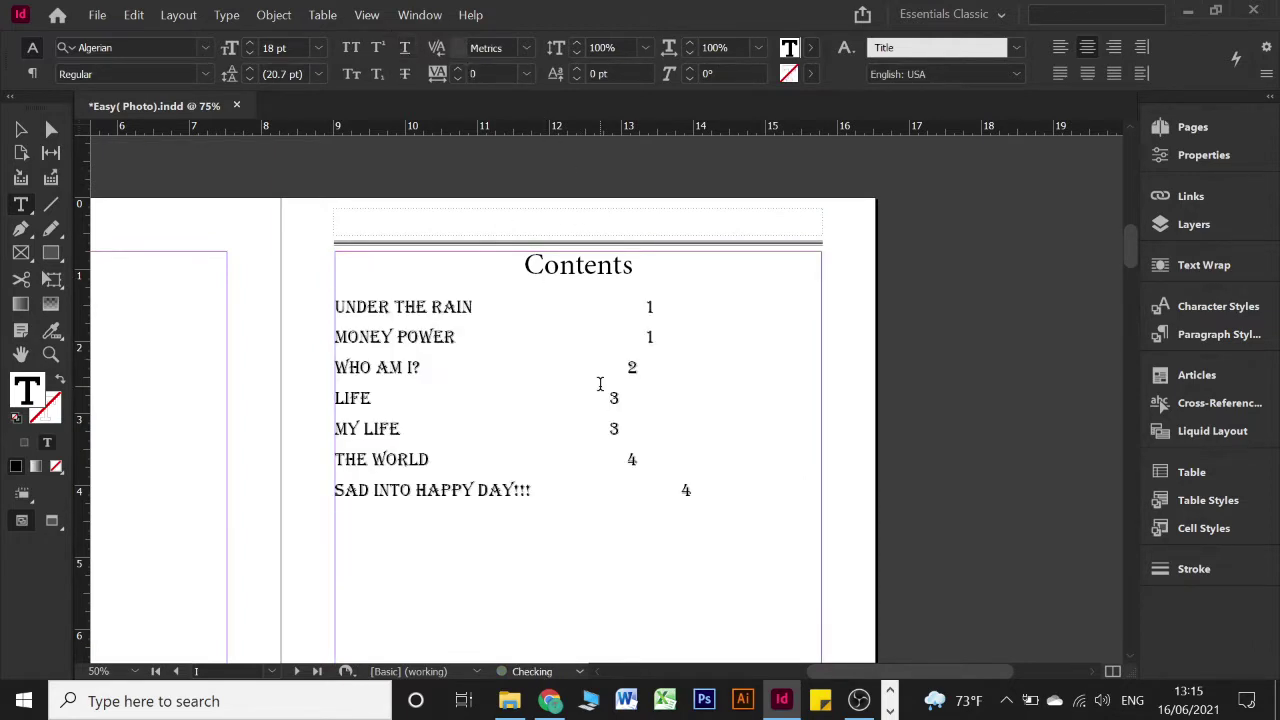
pyautogui.scroll(-2, 600, 383)
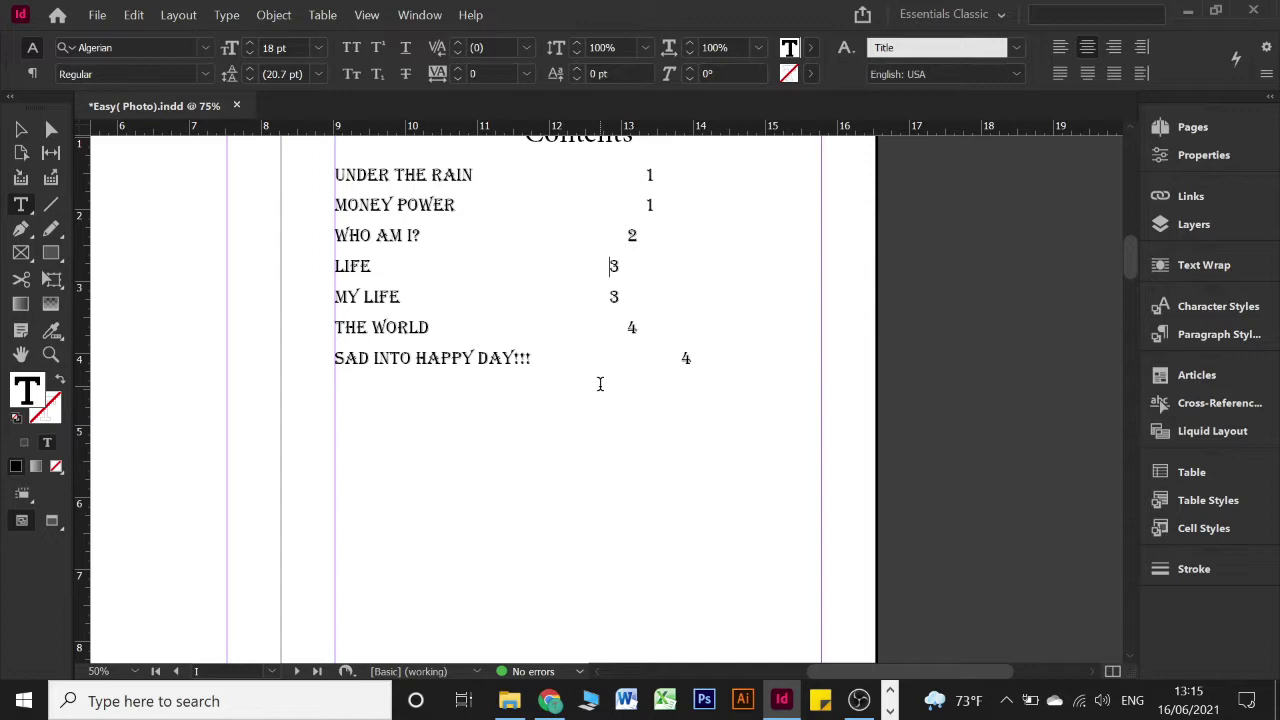
pyautogui.scroll(2, 600, 384)
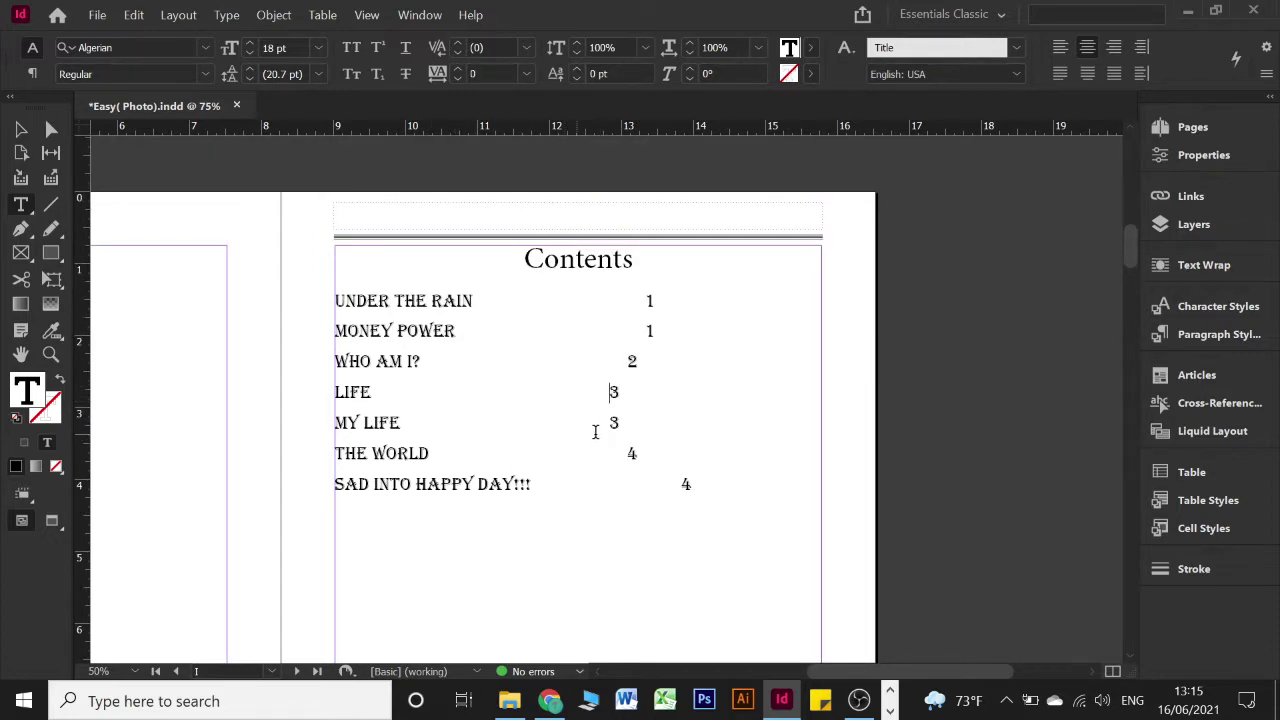
# Step: Edit the [Default] table of contents style so that a Right Indent Tab (^y) separates each entry from its page number
pyautogui.moveTo(688, 485); pyautogui.dragTo(331, 297)
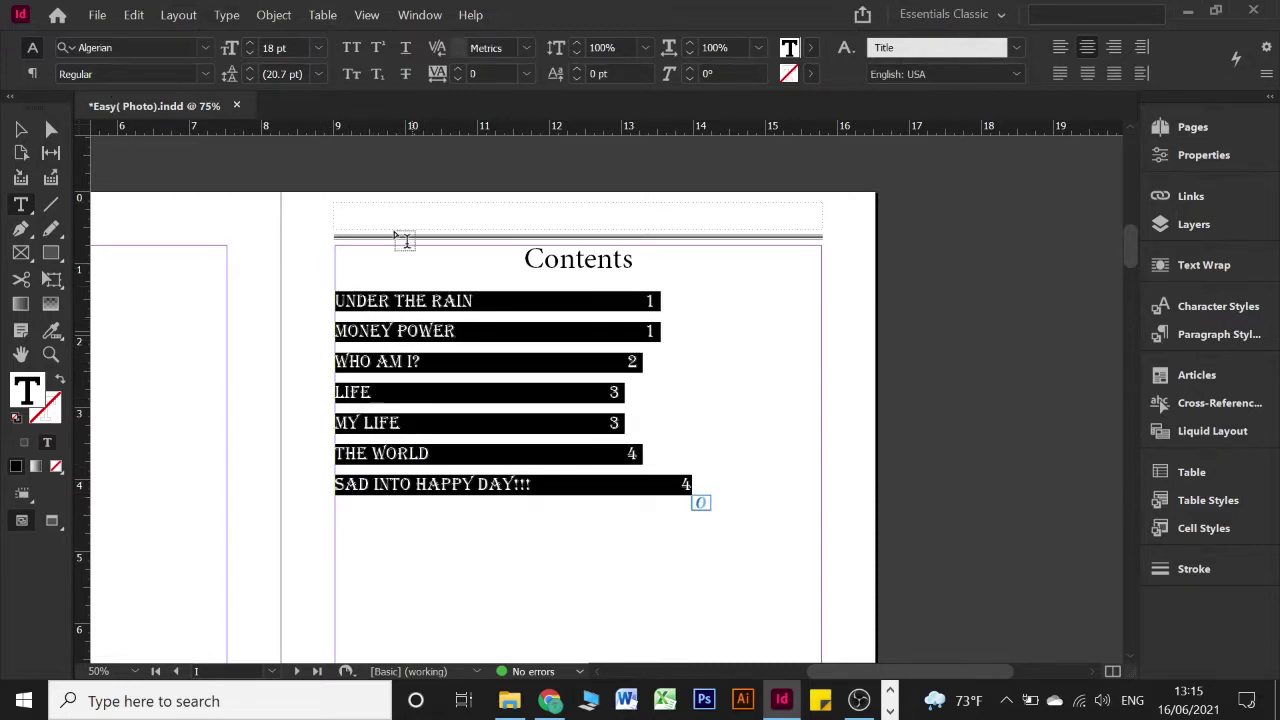
pyautogui.click(172, 18)
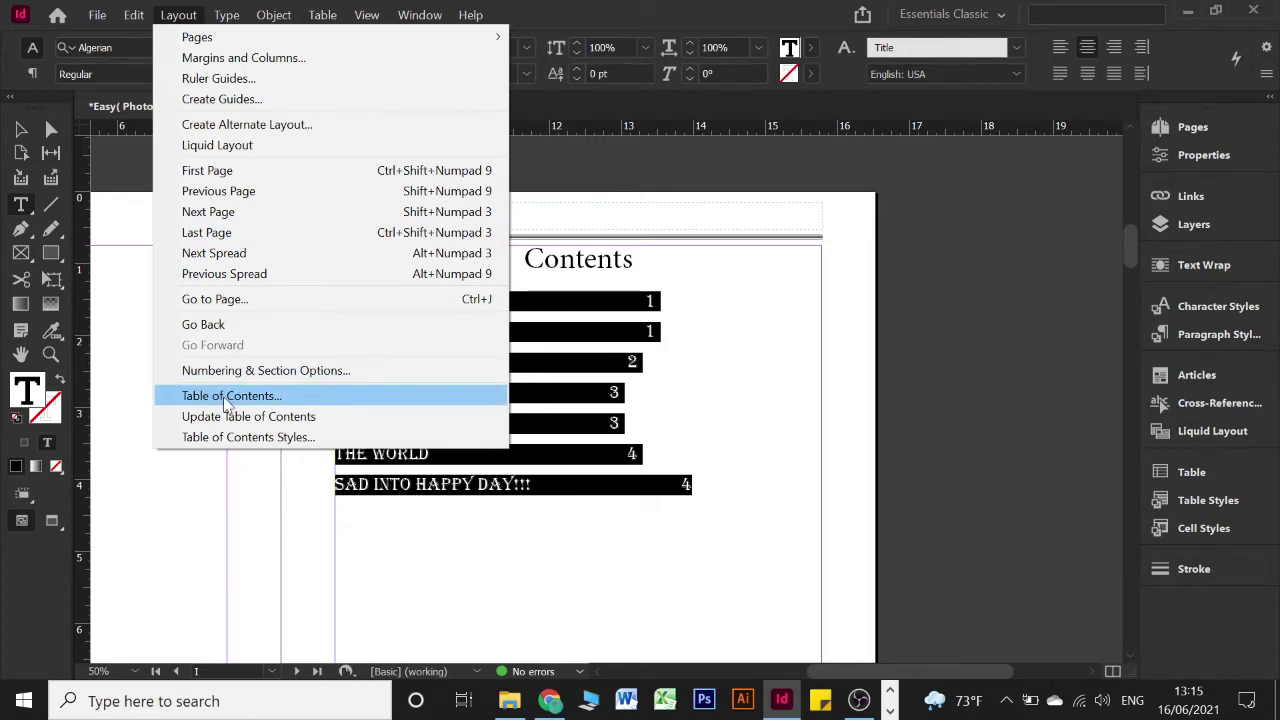
pyautogui.click(255, 440)
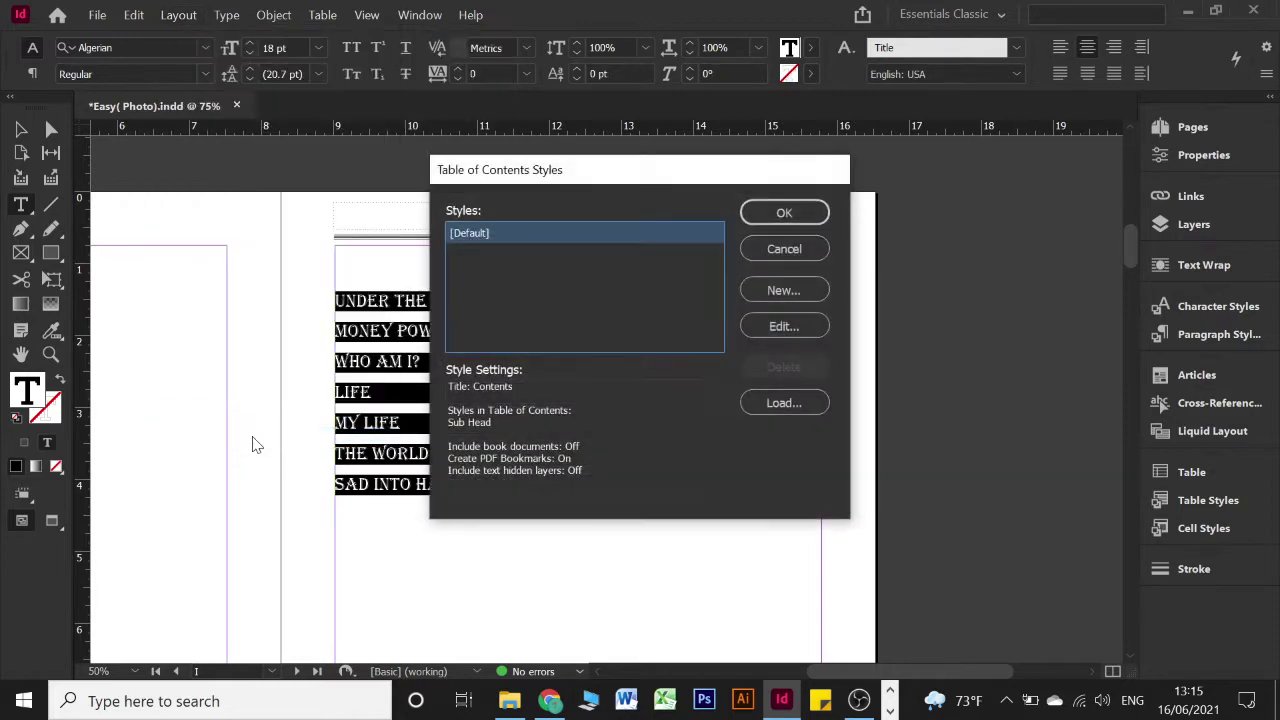
pyautogui.click(794, 322)
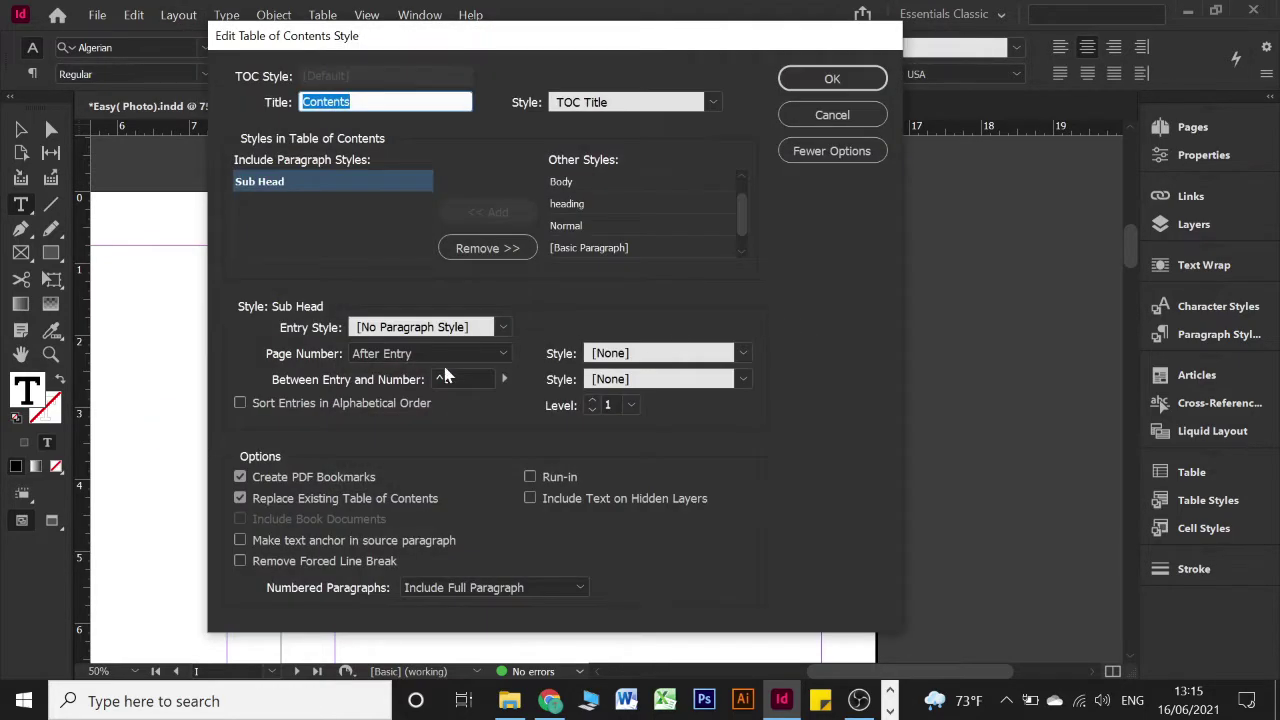
pyautogui.moveTo(717, 38); pyautogui.dragTo(284, 16)
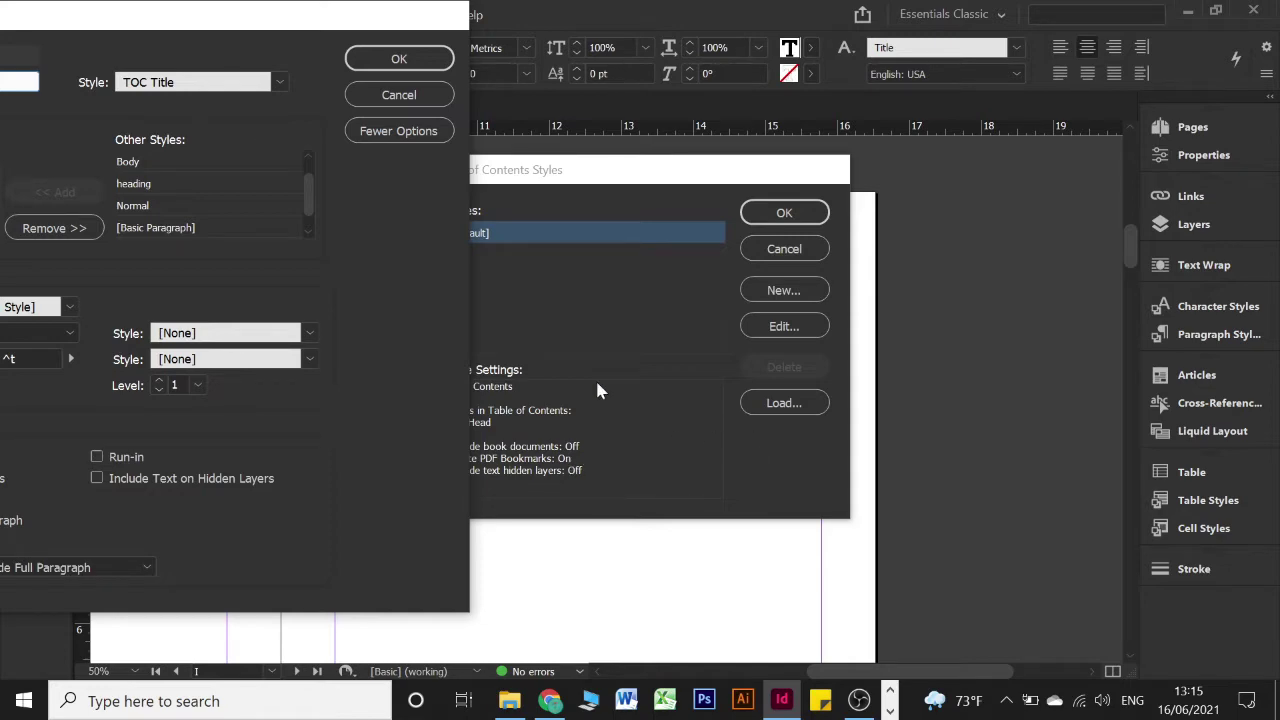
pyautogui.moveTo(287, 22); pyautogui.dragTo(623, 23)
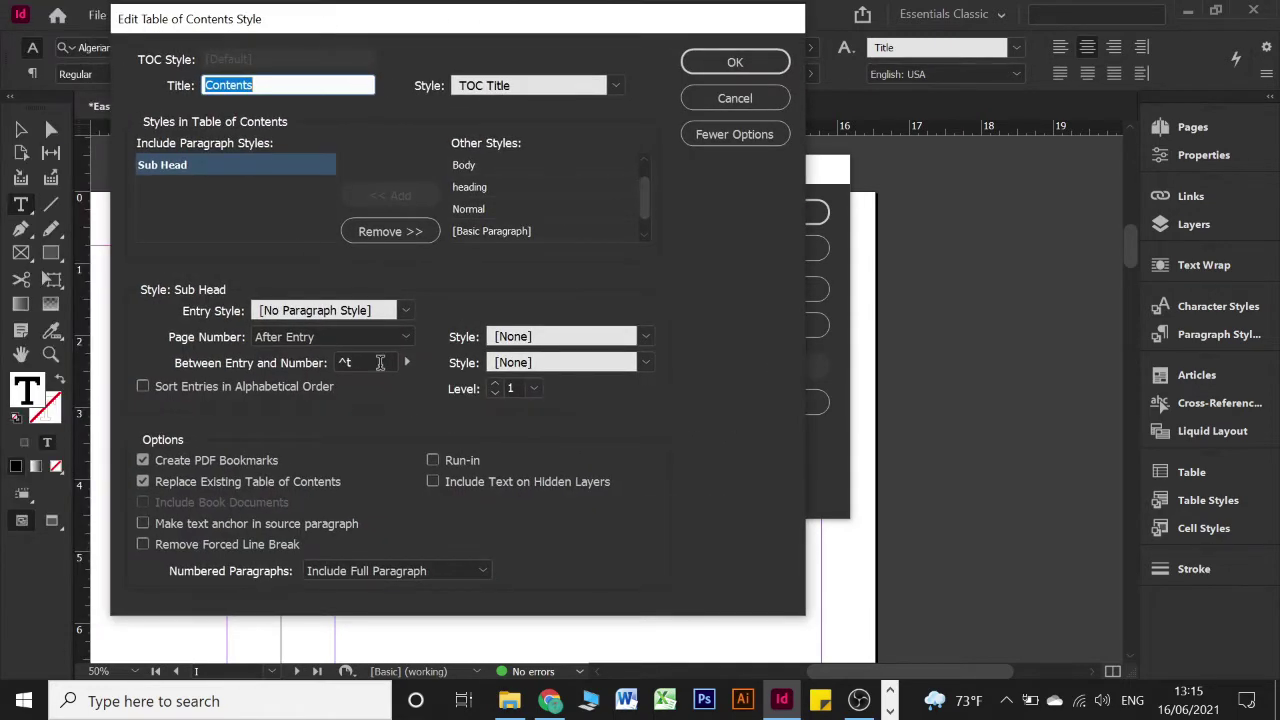
pyautogui.doubleClick(380, 362)
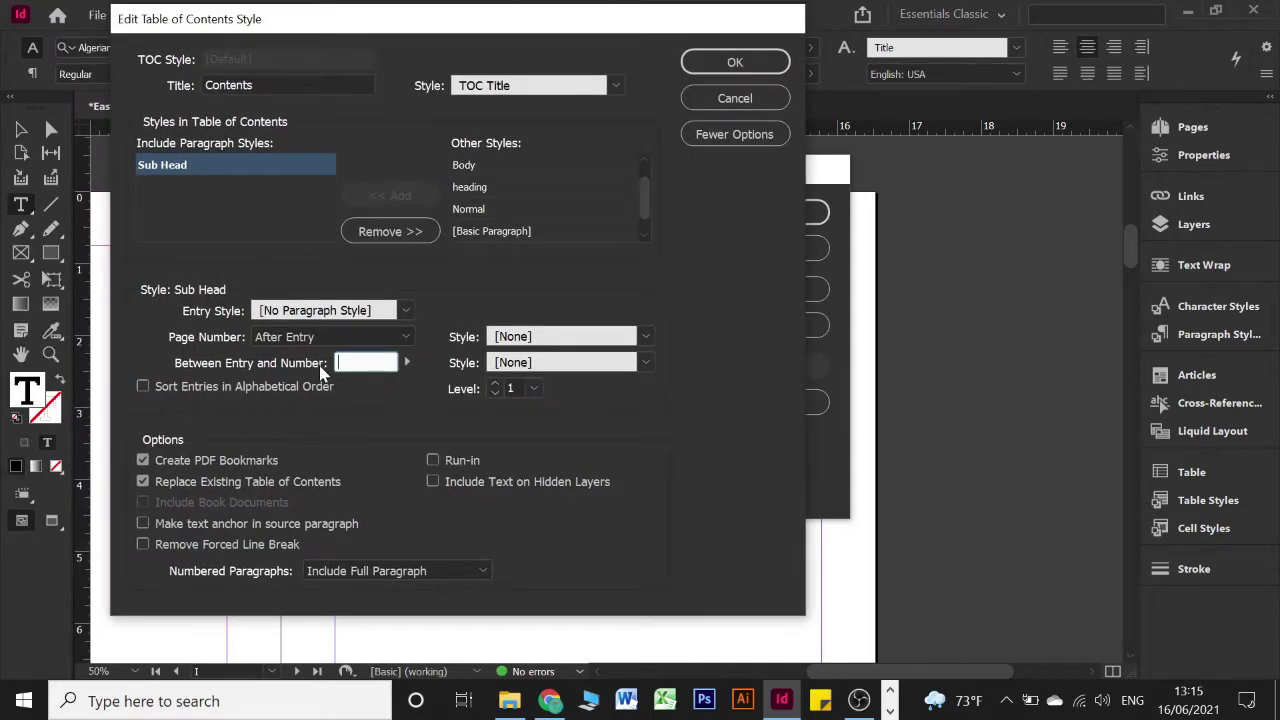
pyautogui.click(408, 359)
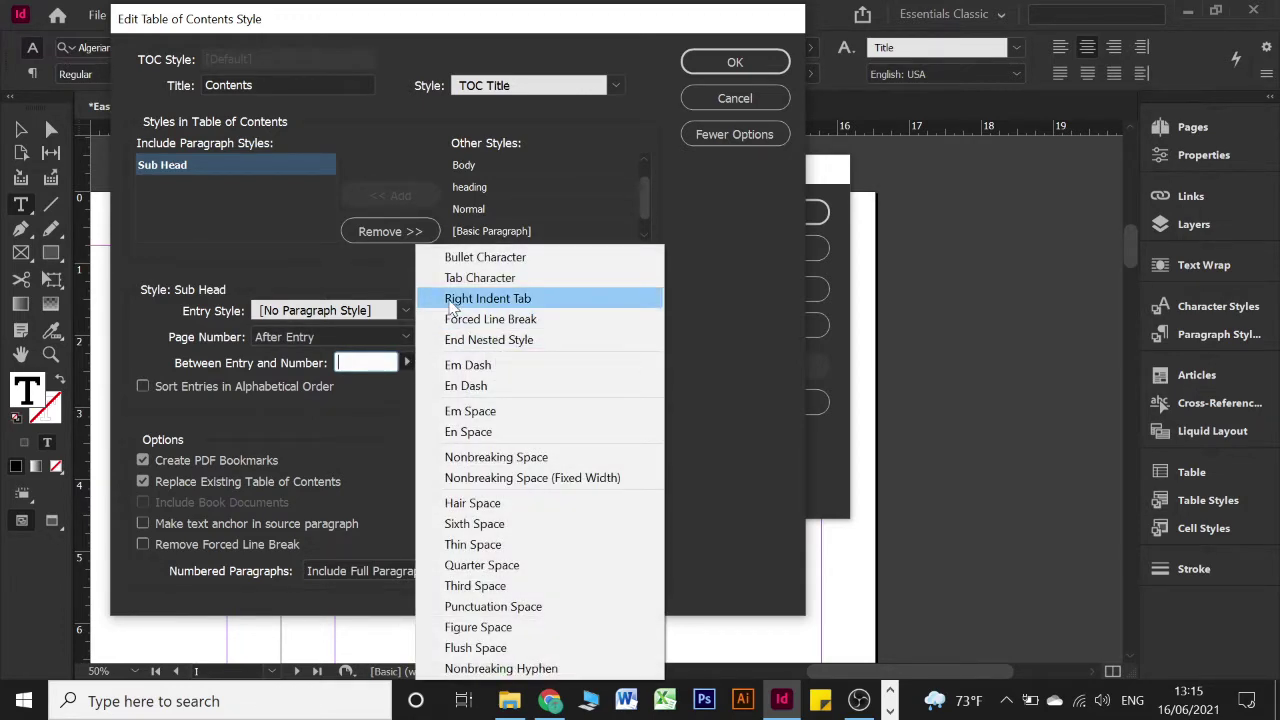
pyautogui.click(545, 299)
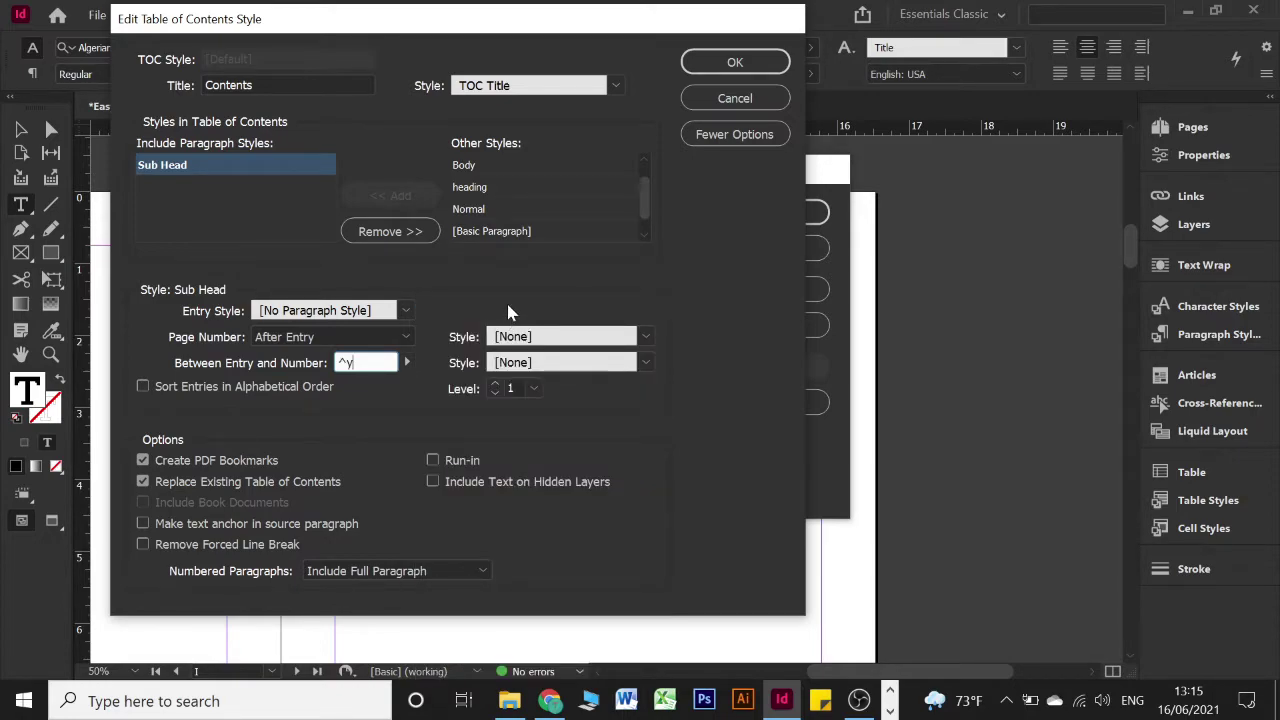
pyautogui.click(714, 64)
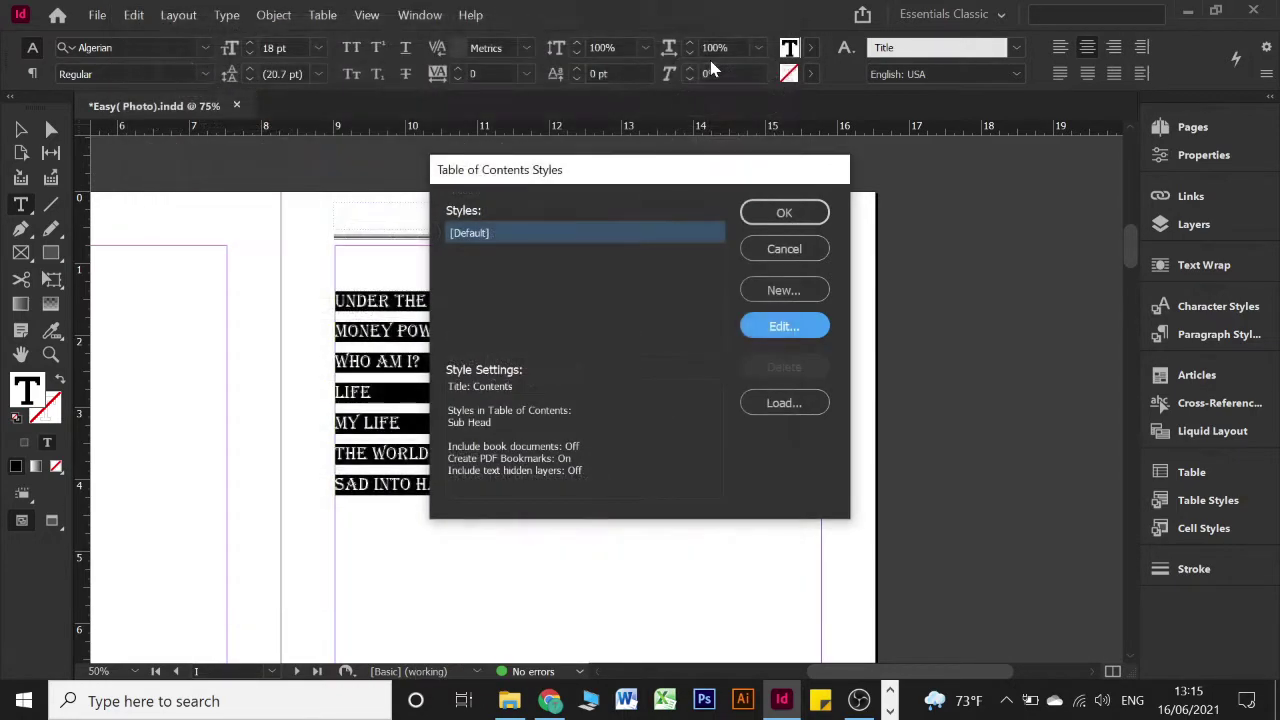
pyautogui.click(799, 214)
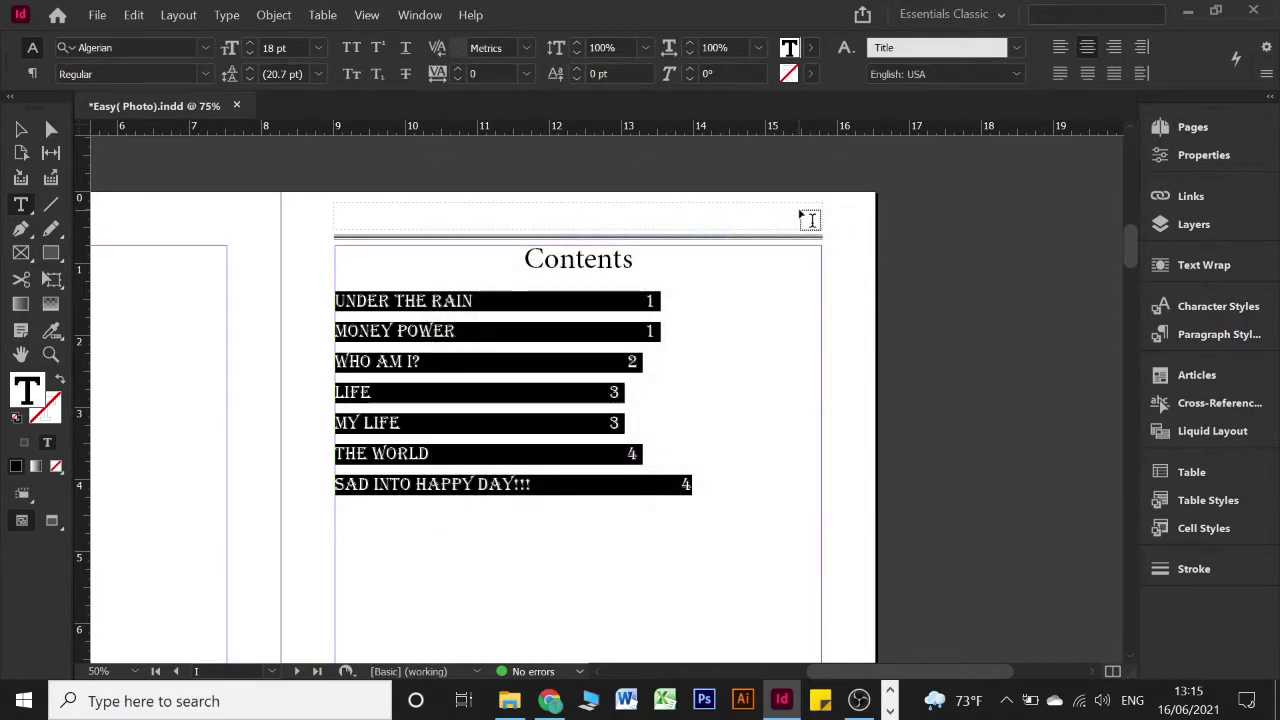
# Step: Update the table of contents on the page and remove the underline from all its entries
pyautogui.click(577, 343)
pyautogui.moveTo(697, 472); pyautogui.dragTo(338, 300)
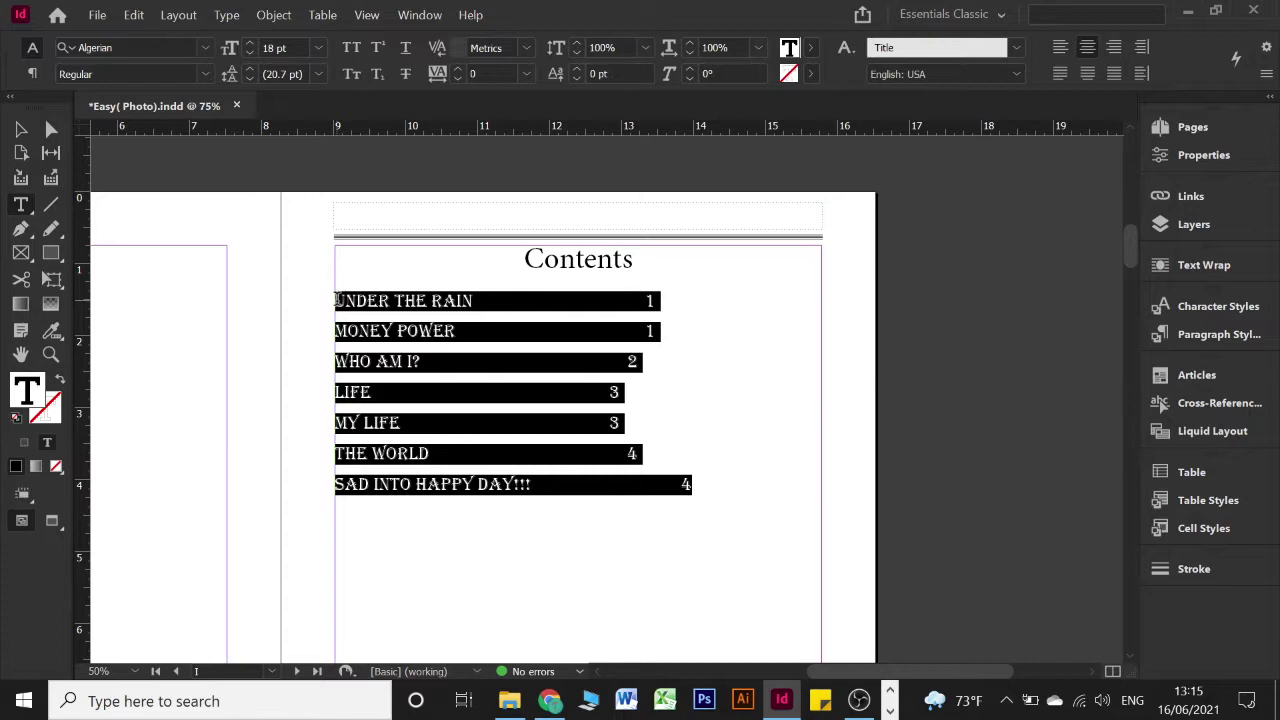
pyautogui.click(178, 15)
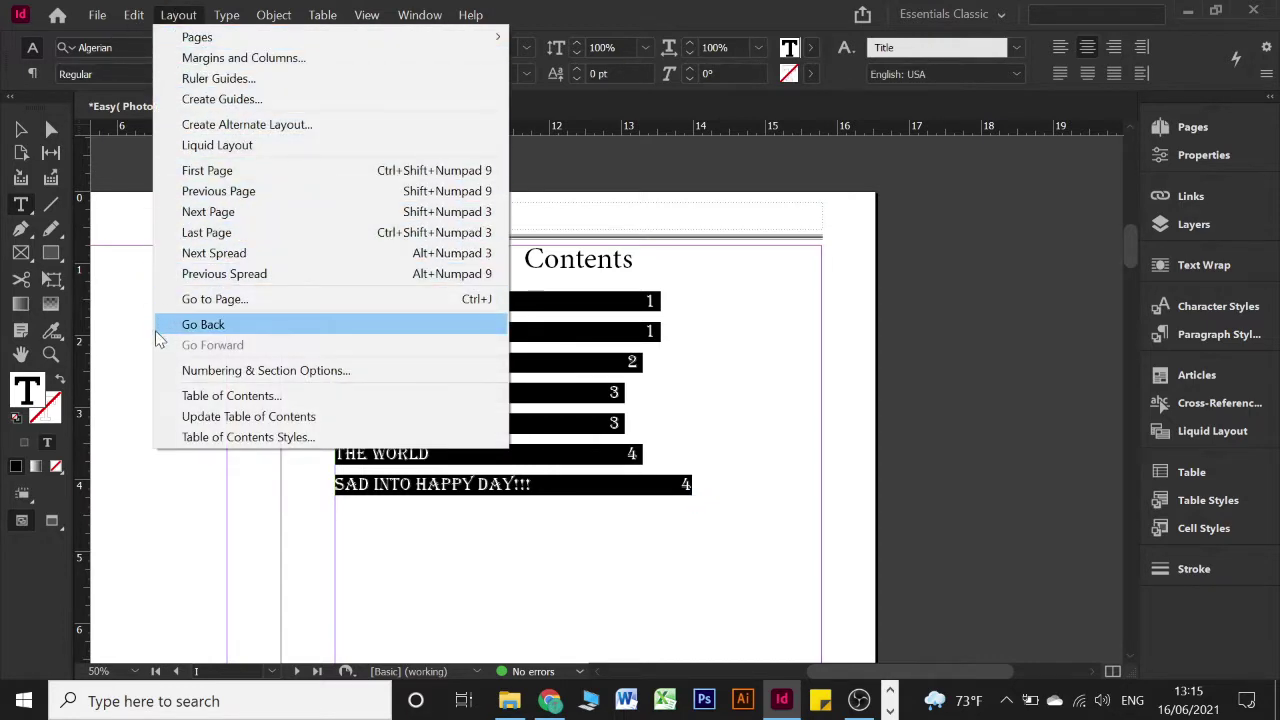
pyautogui.click(217, 416)
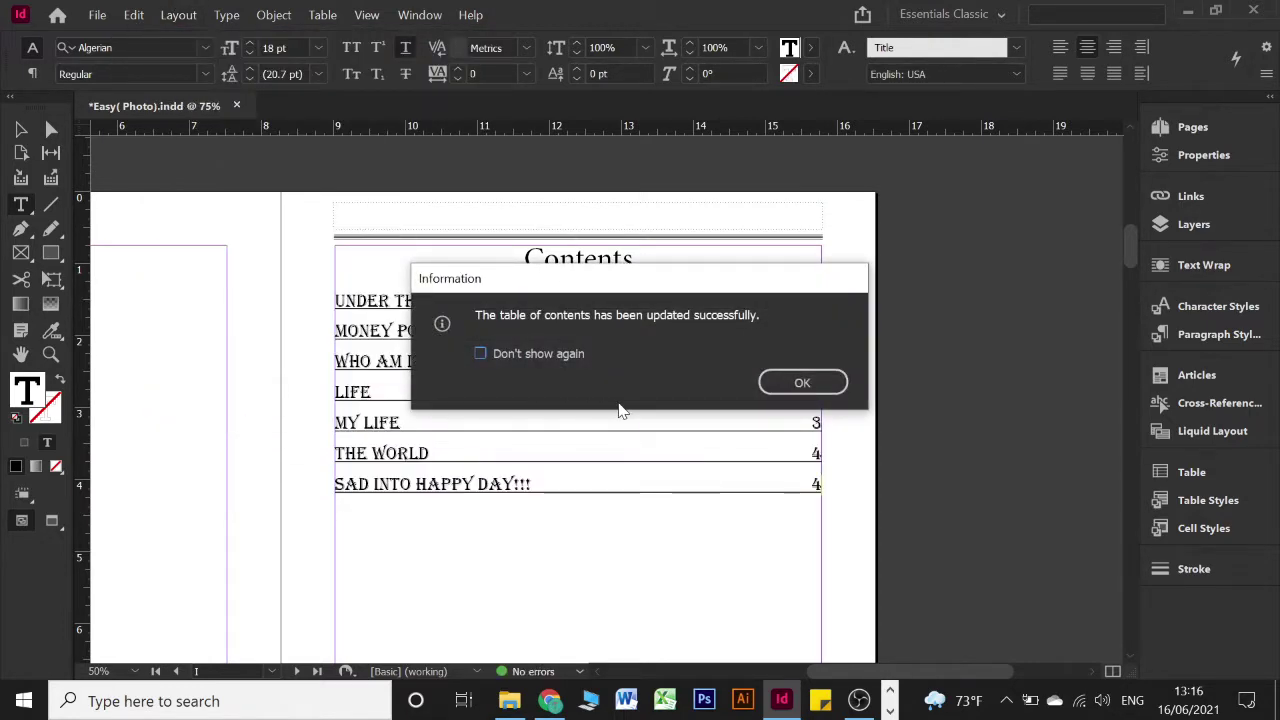
pyautogui.click(802, 382)
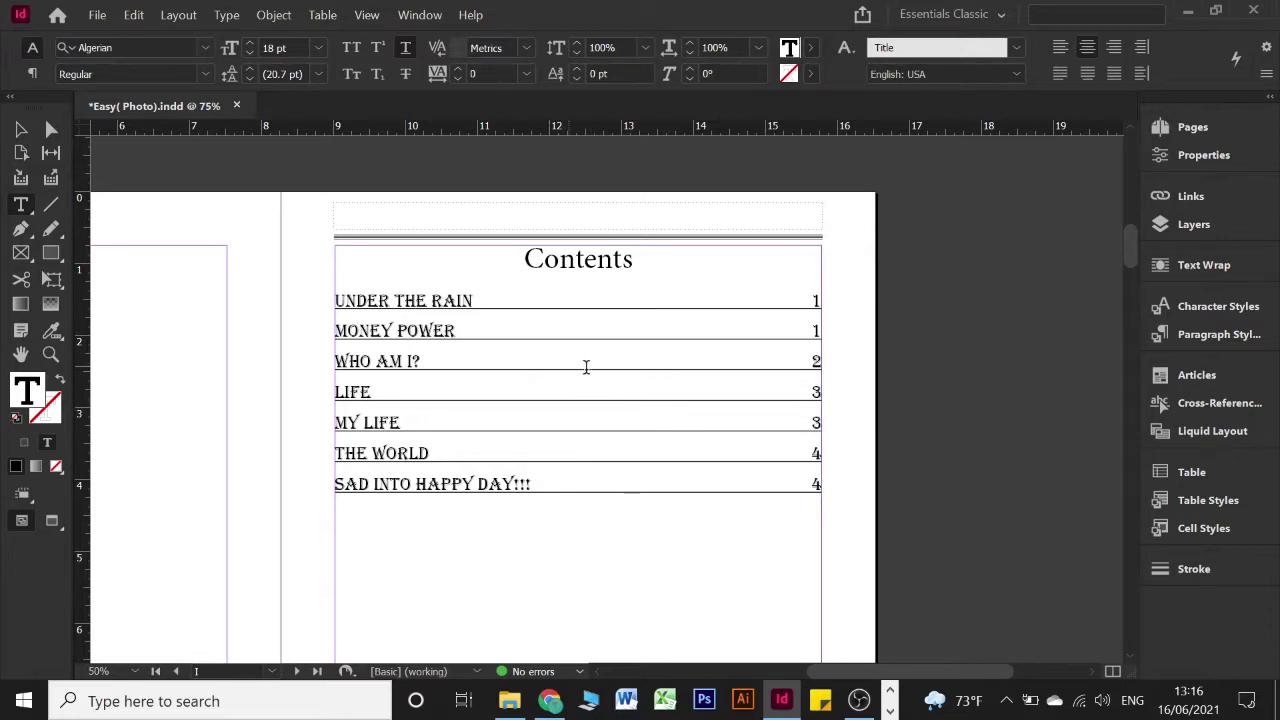
pyautogui.moveTo(824, 490); pyautogui.dragTo(338, 298)
pyautogui.click(404, 48)
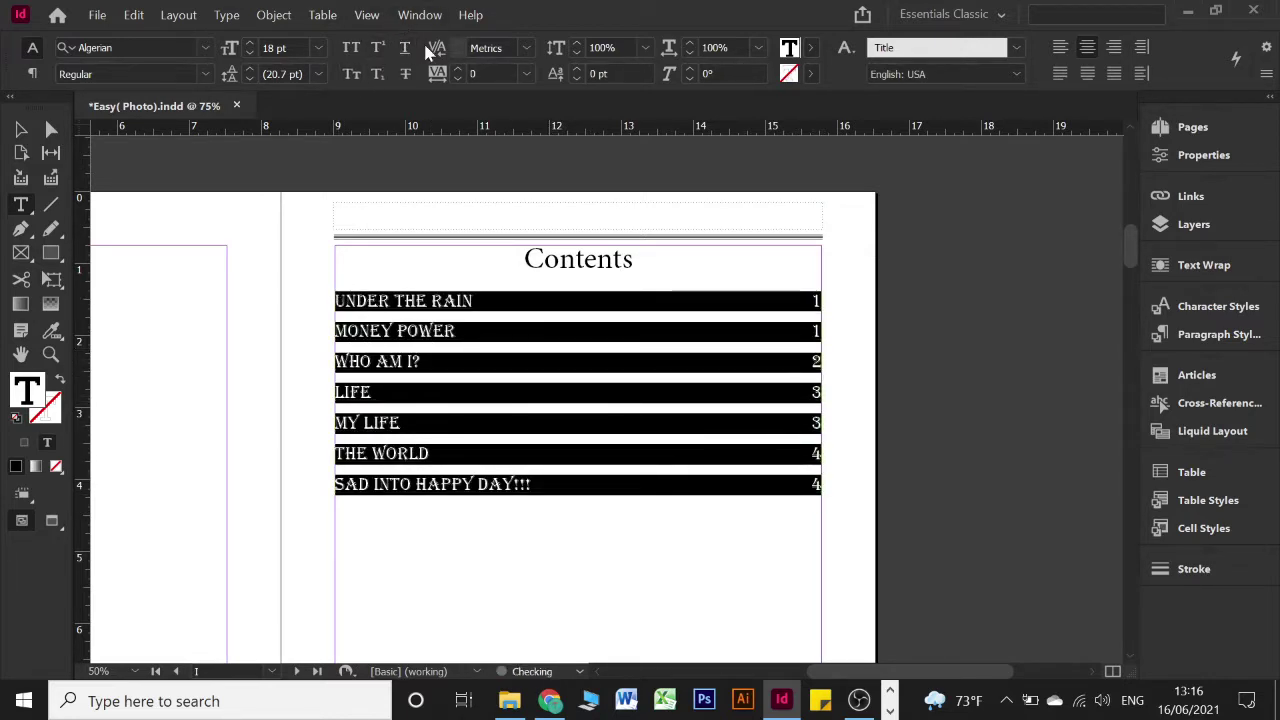
# Step: Create a new paragraph style from the selected entries and name it TOC
pyautogui.click(1231, 342)
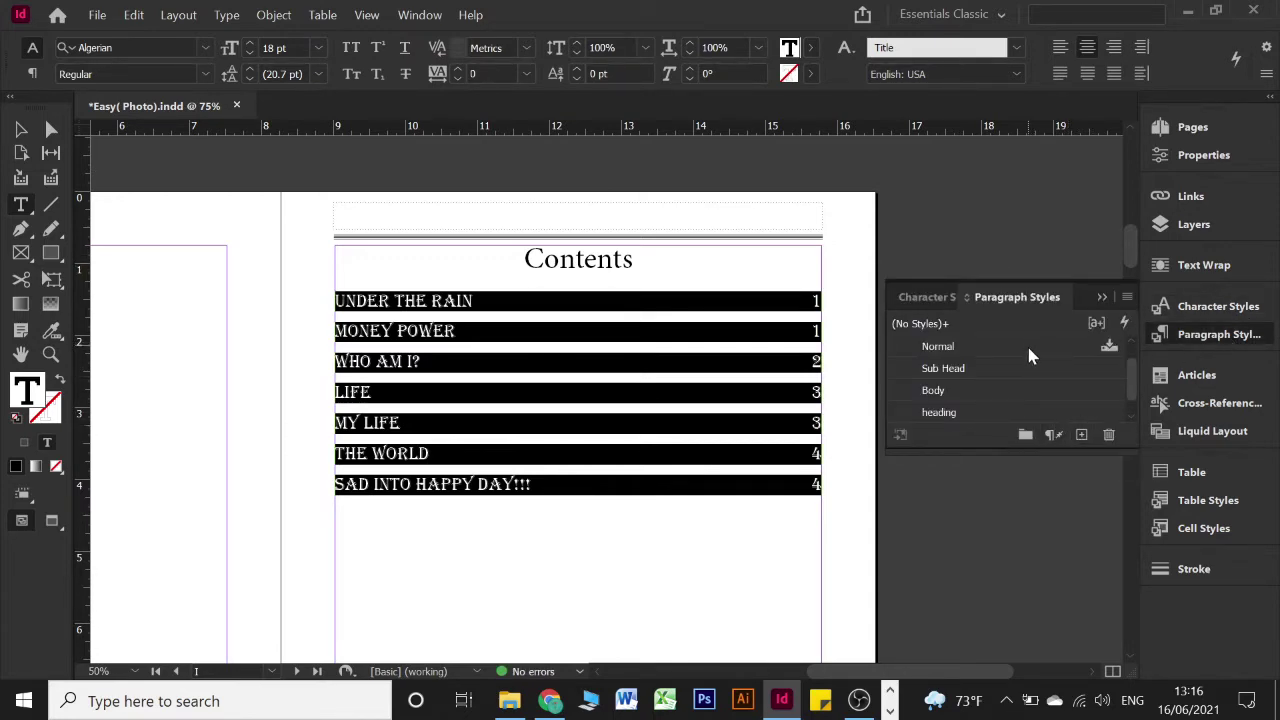
pyautogui.scroll(-1, 1081, 443)
pyautogui.click(1081, 437)
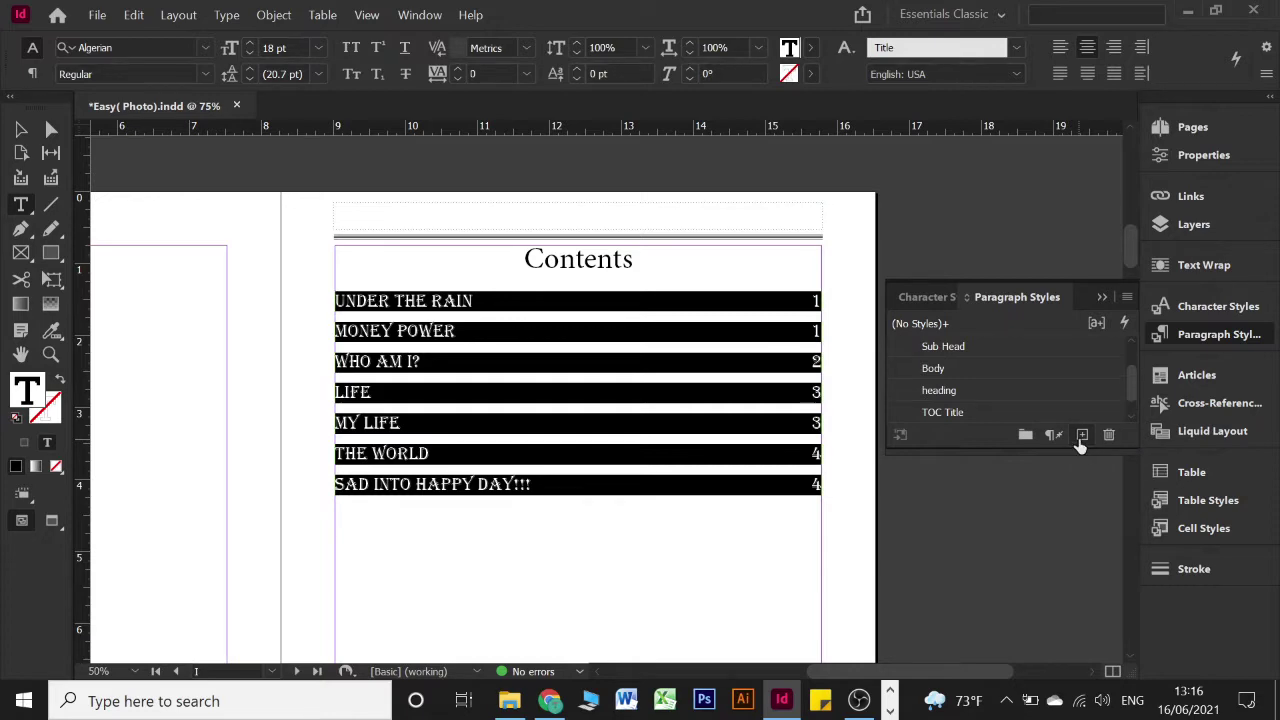
pyautogui.scroll(-1, 1015, 362)
pyautogui.click(972, 412)
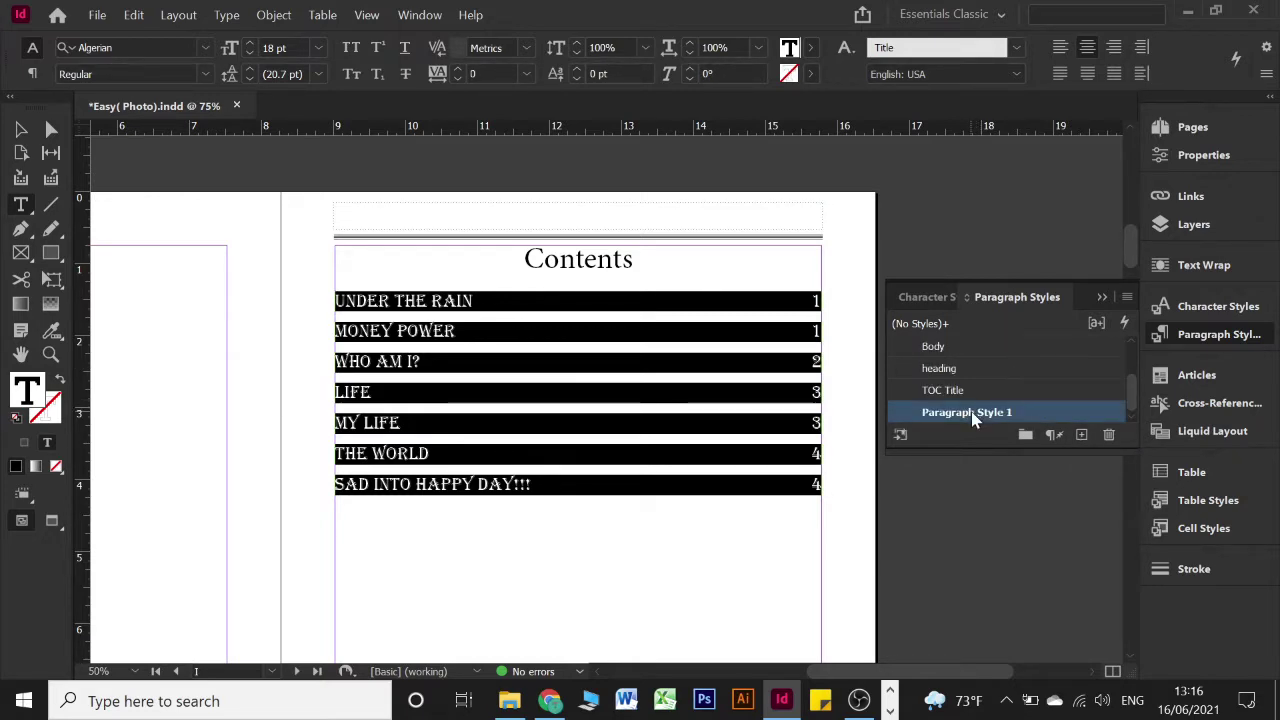
pyautogui.doubleClick(971, 411)
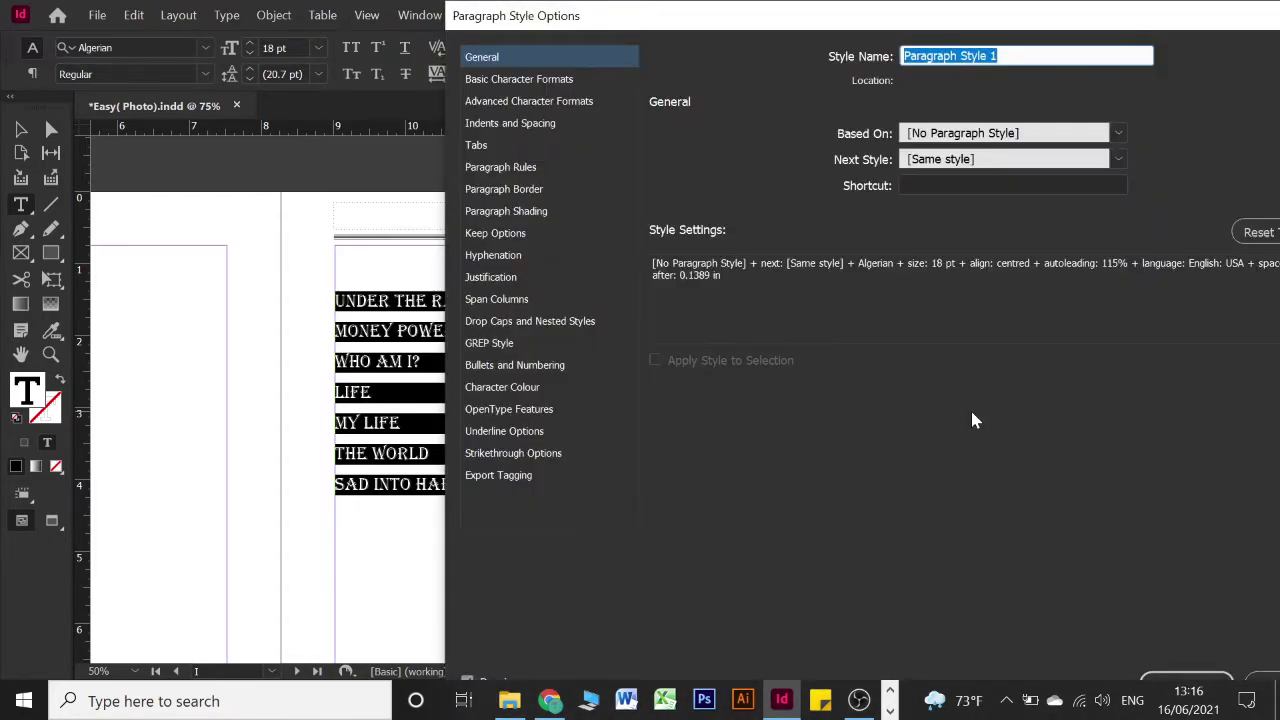
pyautogui.write('TOC')
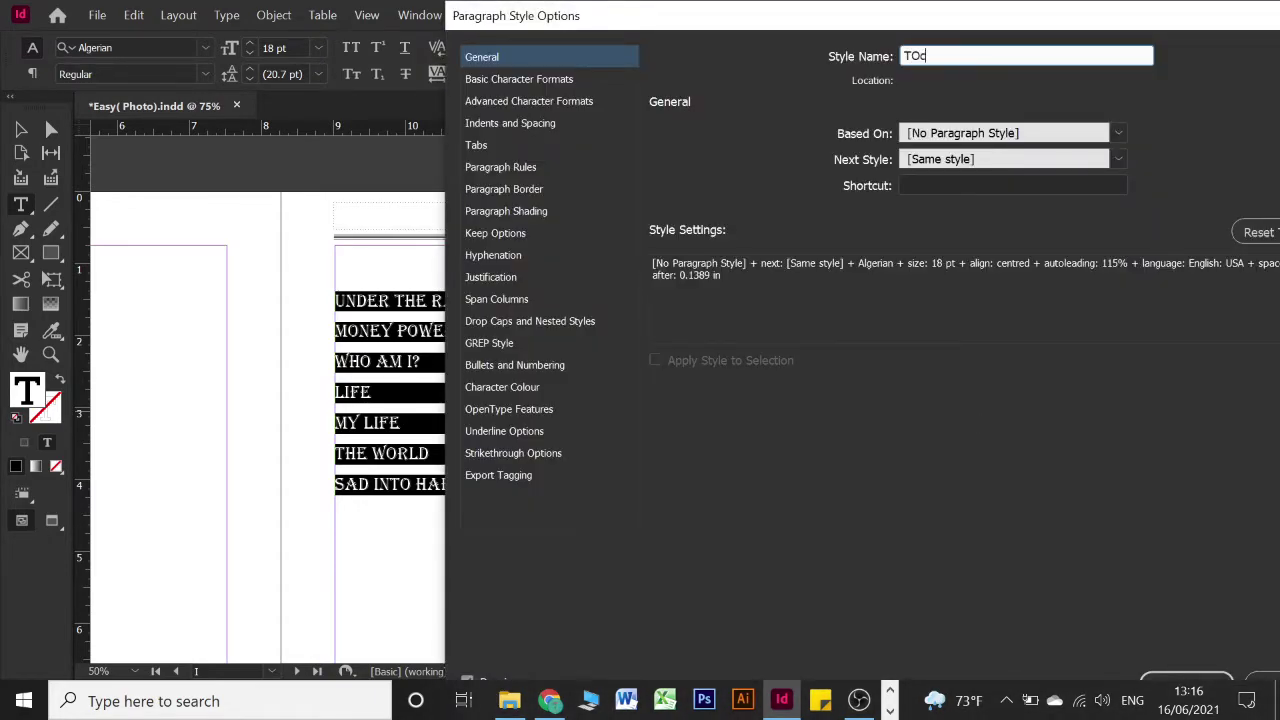
pyautogui.press('Return')
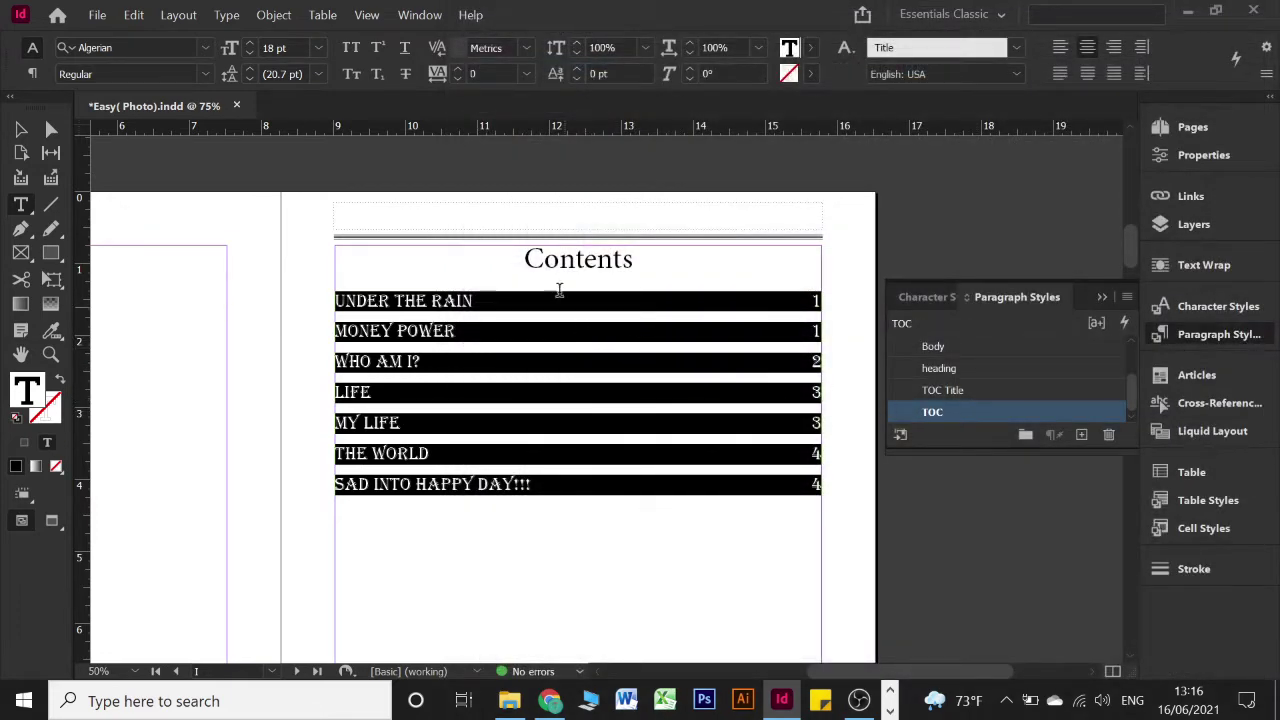
# Step: Change the font of the table of contents entries to Times New Roman and reselect all the entries
pyautogui.click(205, 48)
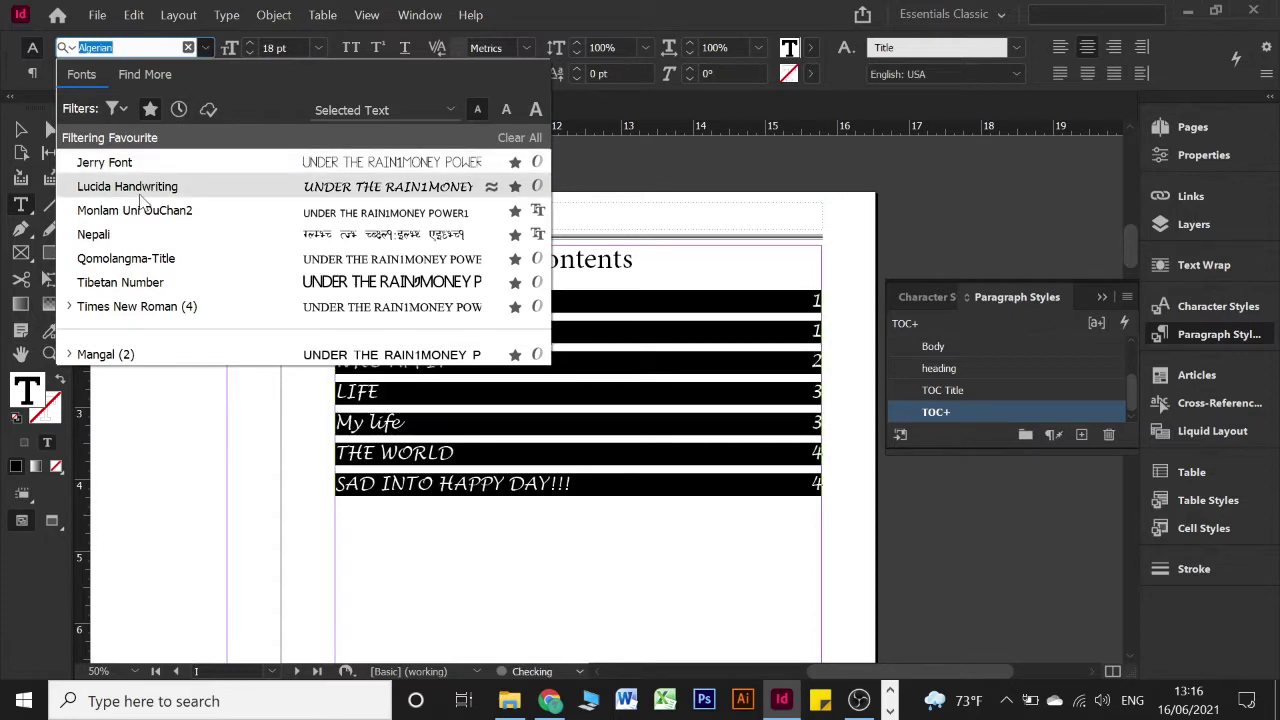
pyautogui.click(137, 307)
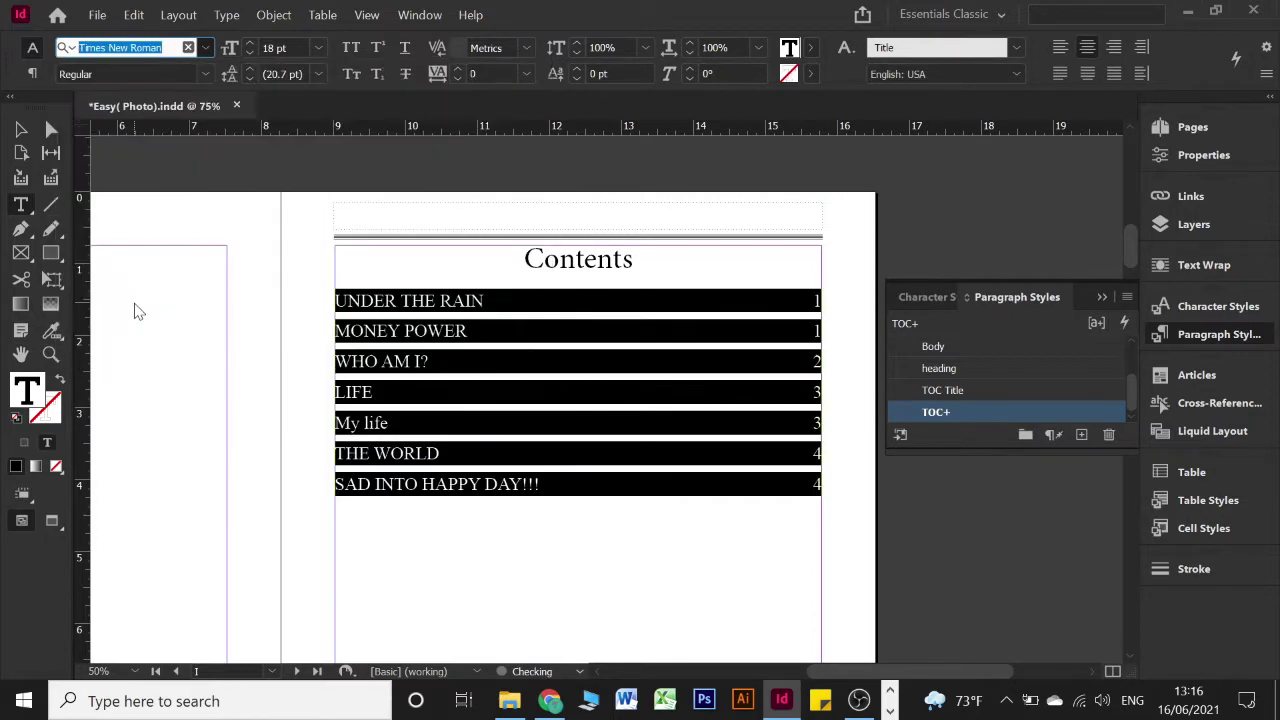
pyautogui.click(560, 362)
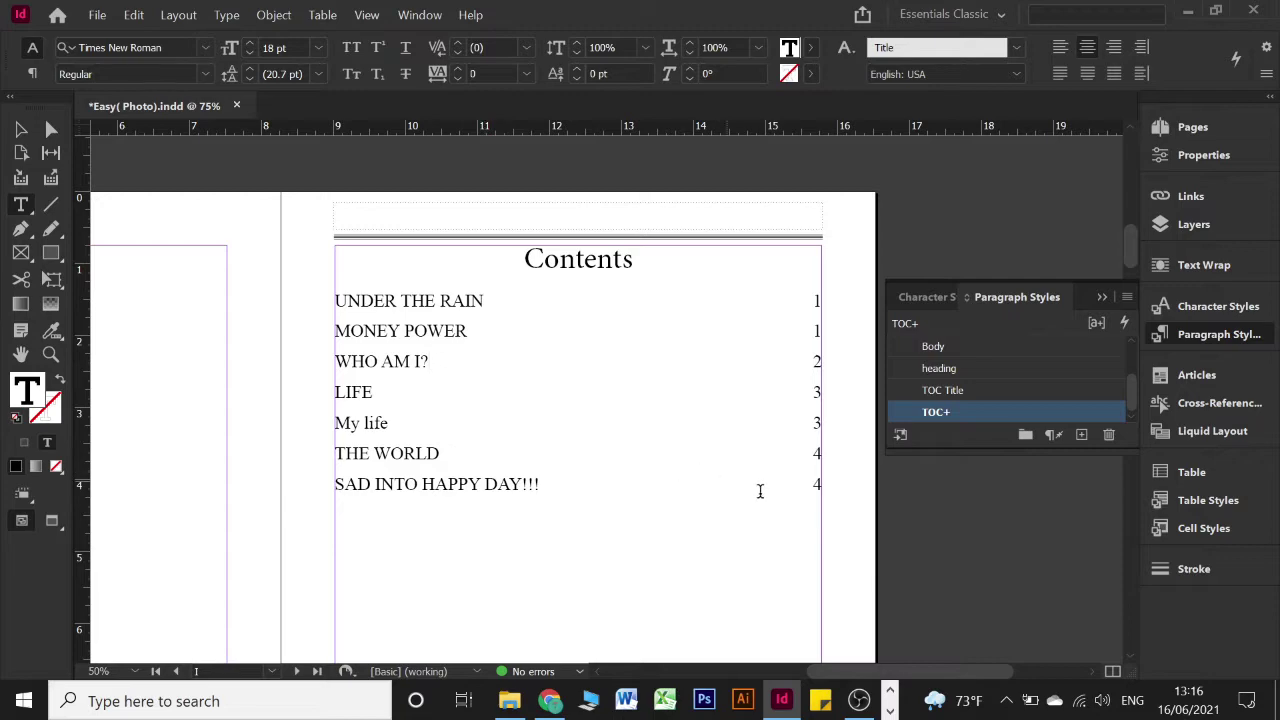
pyautogui.moveTo(818, 488); pyautogui.dragTo(331, 296)
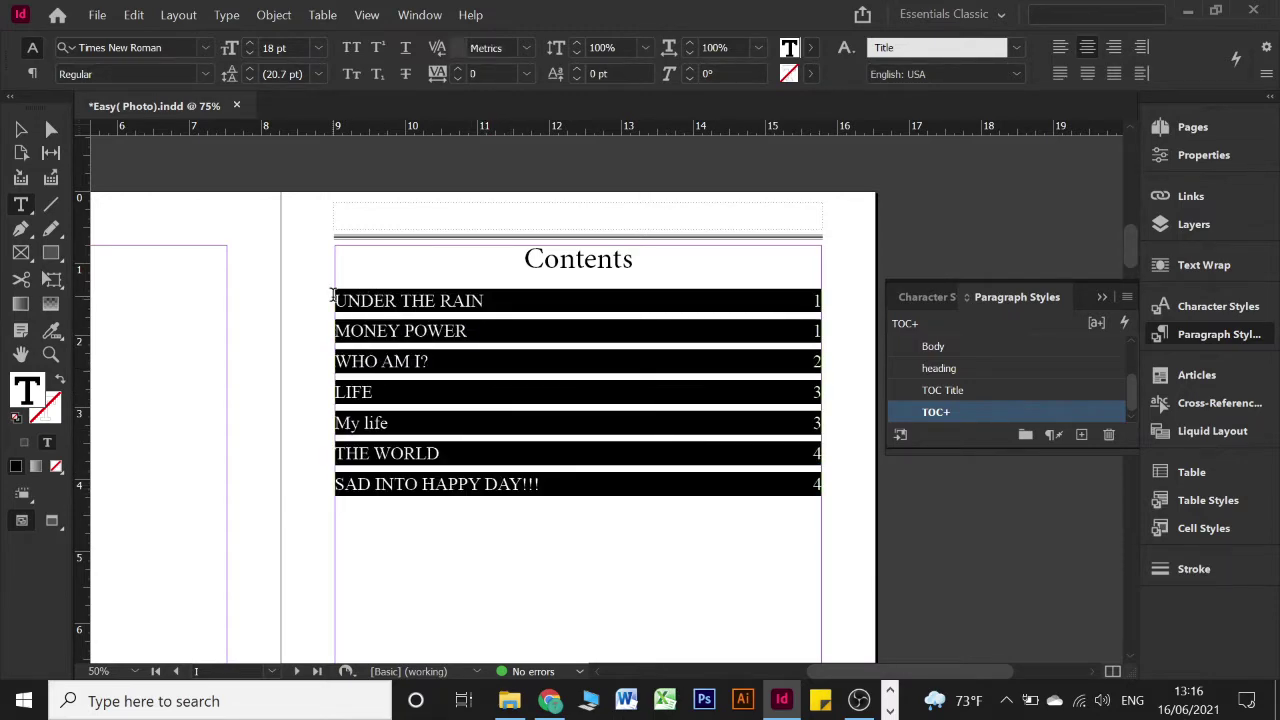
# Step: Try to apply the TOC paragraph style to the selected entries with overrides cleared, and undo it
pyautogui.rightClick(948, 413)
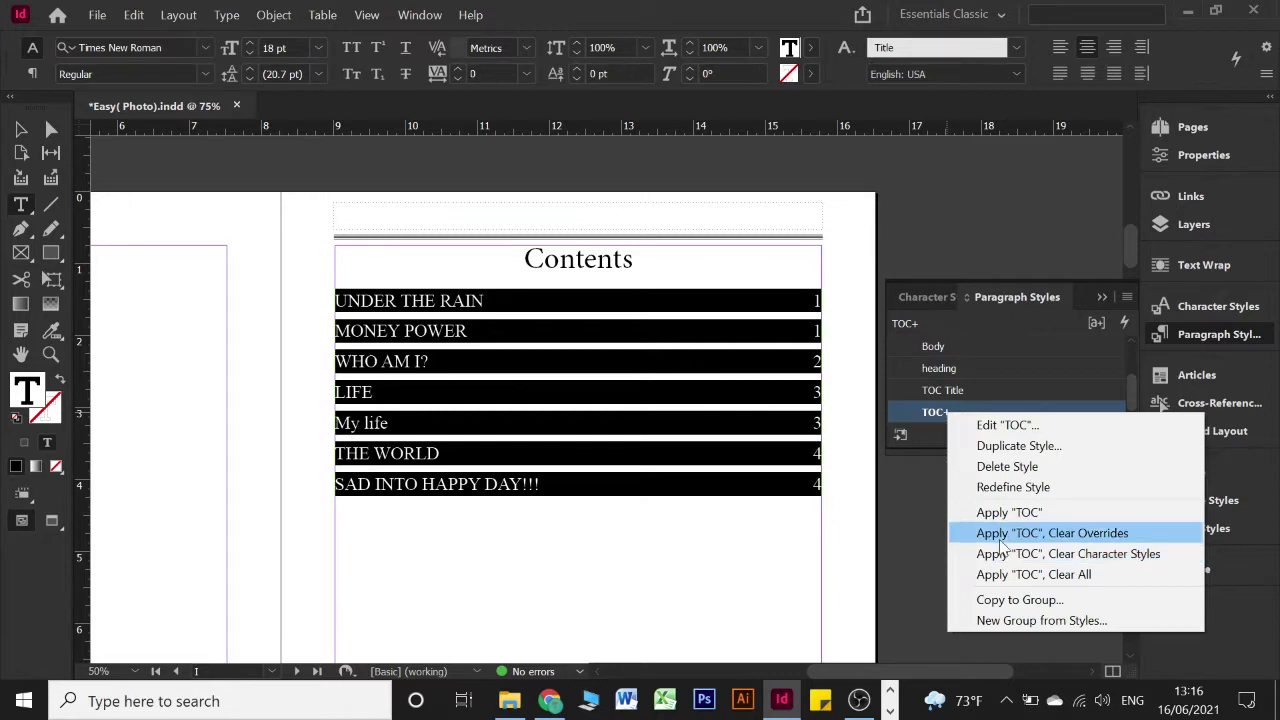
pyautogui.click(1000, 540)
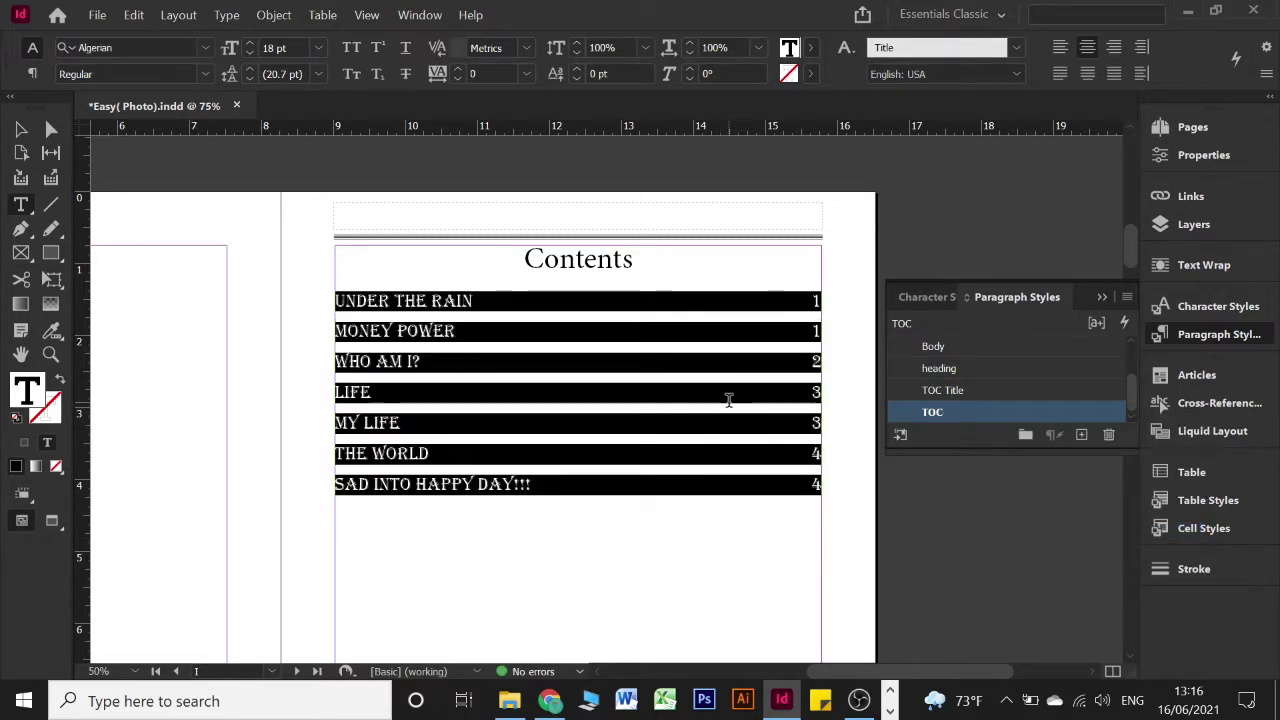
pyautogui.hotkey('ctrl', 'z')
pyautogui.hotkey('ctrl', 'shift', 'z')
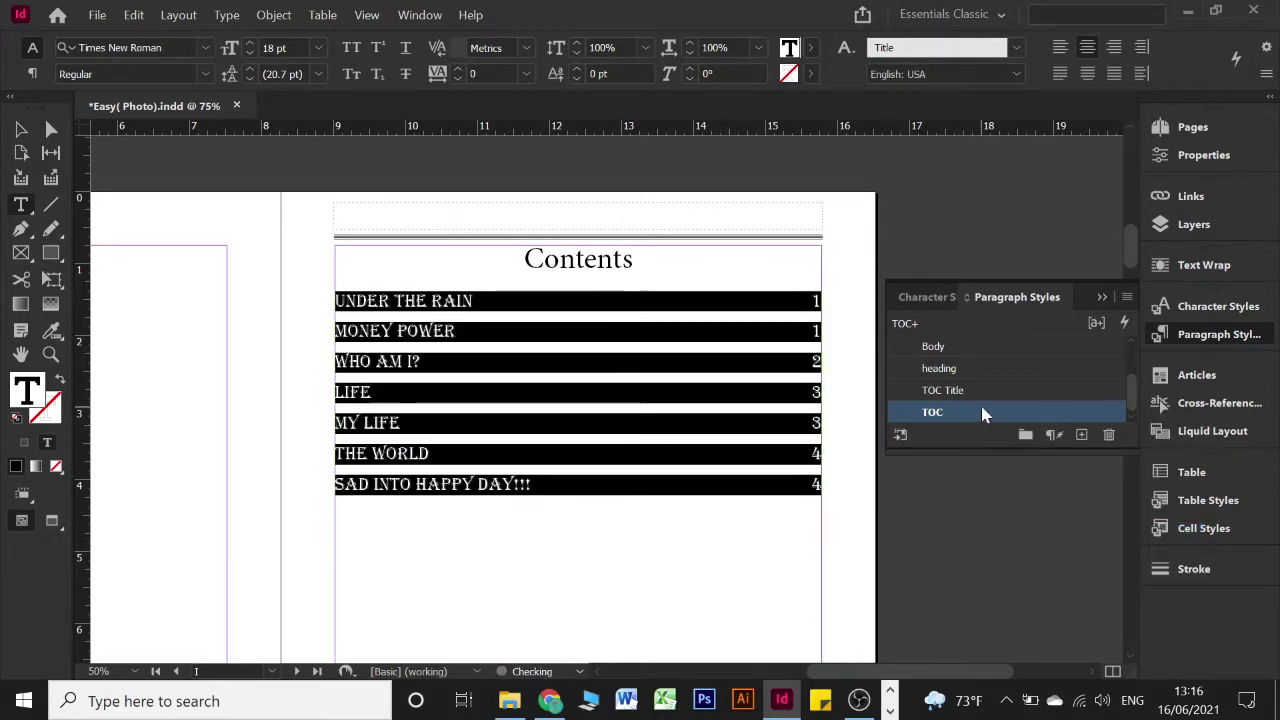
pyautogui.hotkey('ctrl', 'z')
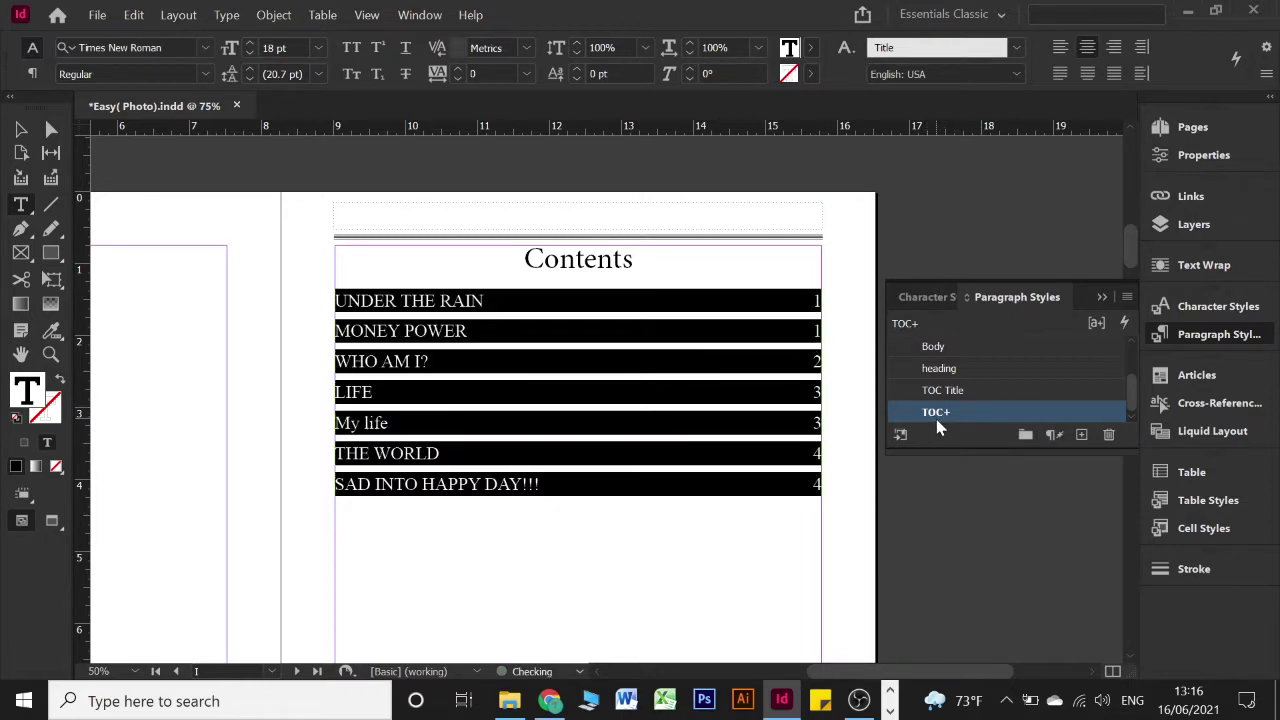
# Step: Try to apply the TOC style to the entries with character styles cleared and as a plain application, undoing each attempt
pyautogui.rightClick(943, 412)
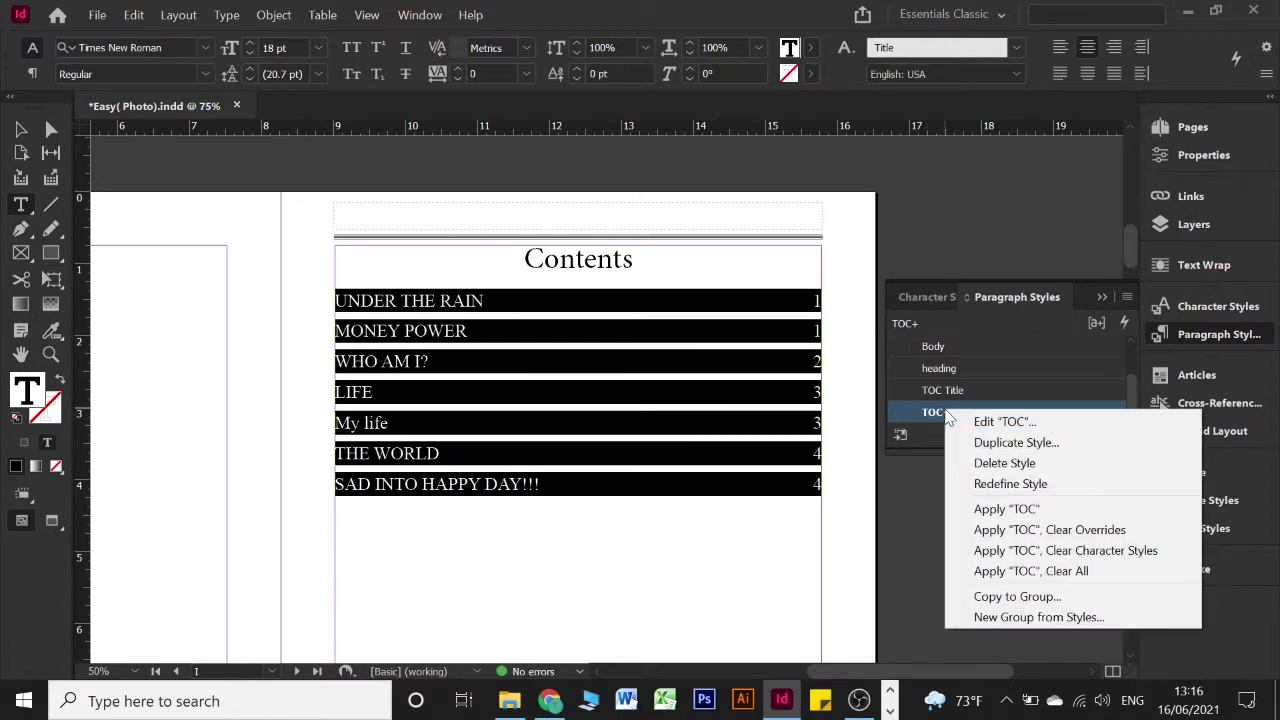
pyautogui.click(988, 551)
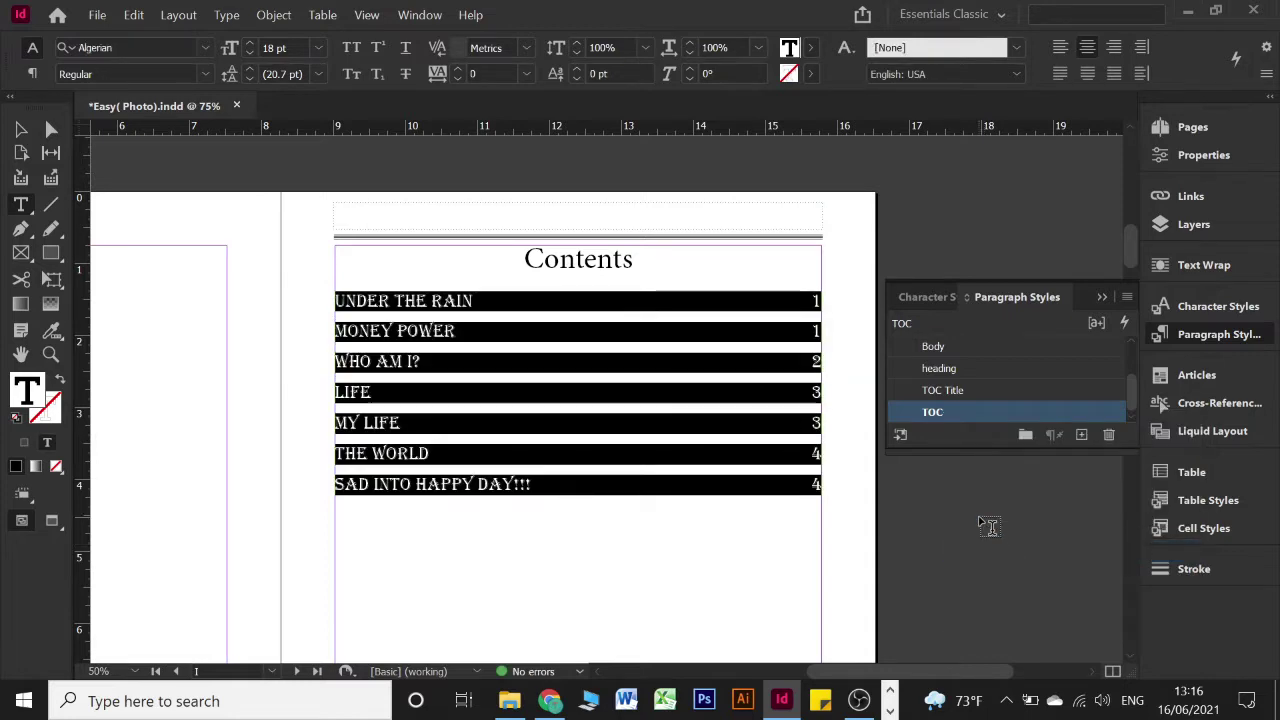
pyautogui.hotkey('ctrl', 'z')
pyautogui.rightClick(948, 413)
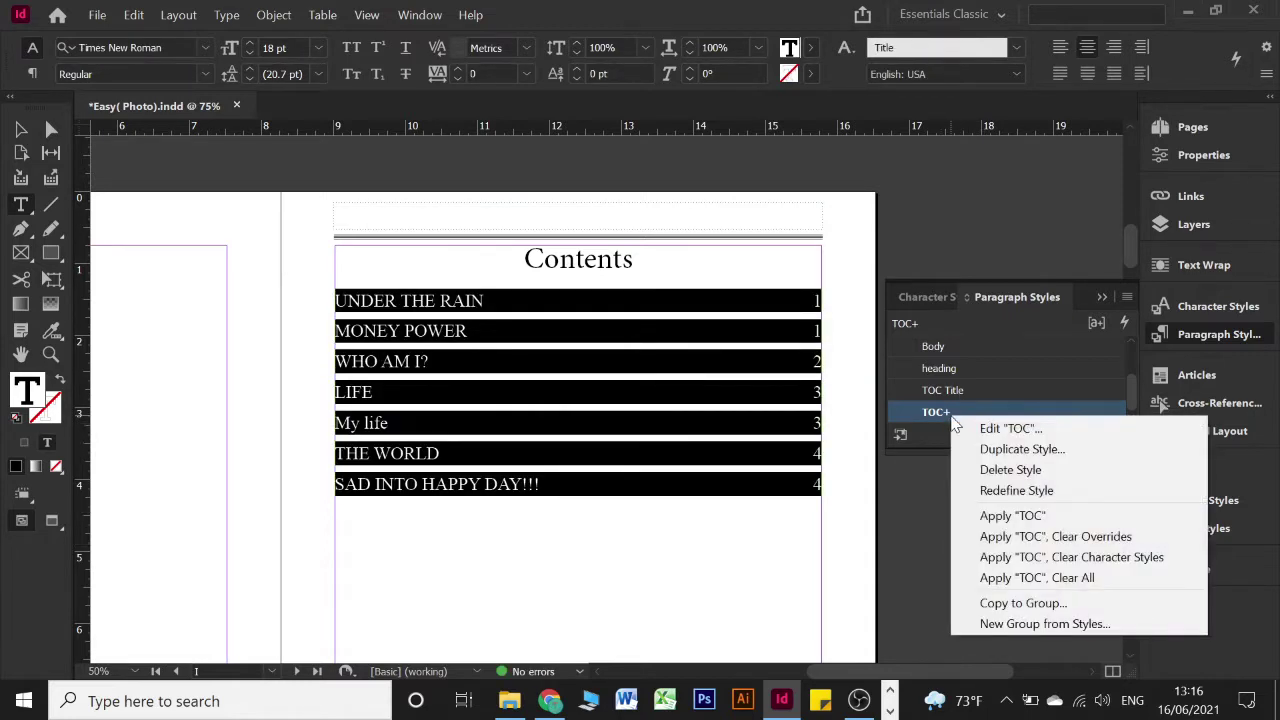
pyautogui.click(1008, 522)
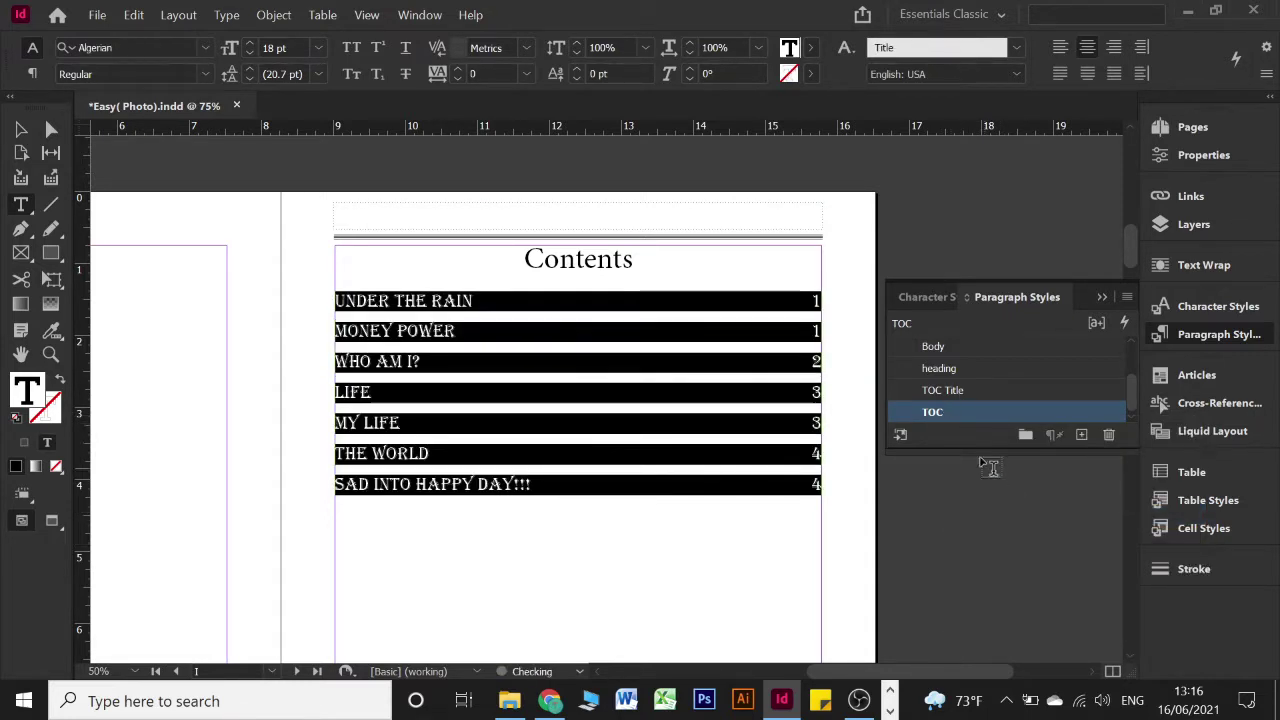
pyautogui.hotkey('ctrl', 'z')
# Step: Redefine the TOC paragraph style from the selected Times New Roman entries and reselect all the entries
pyautogui.rightClick(985, 415)
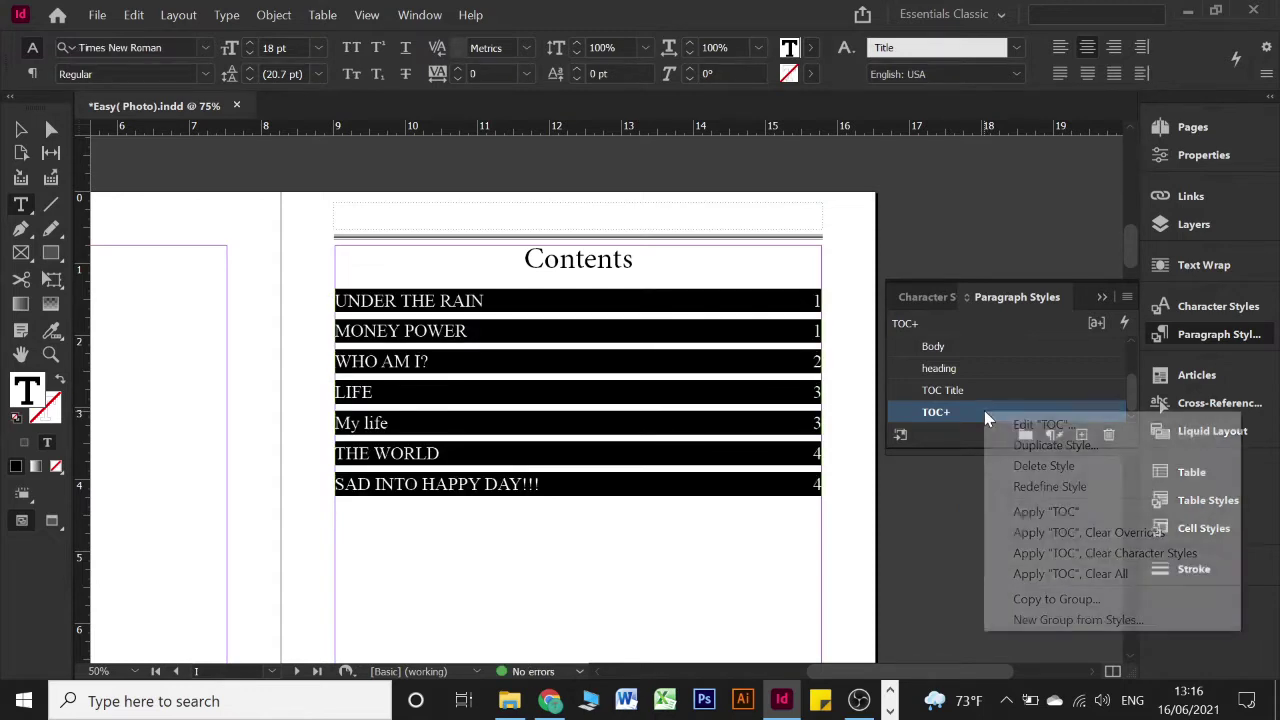
pyautogui.click(1025, 489)
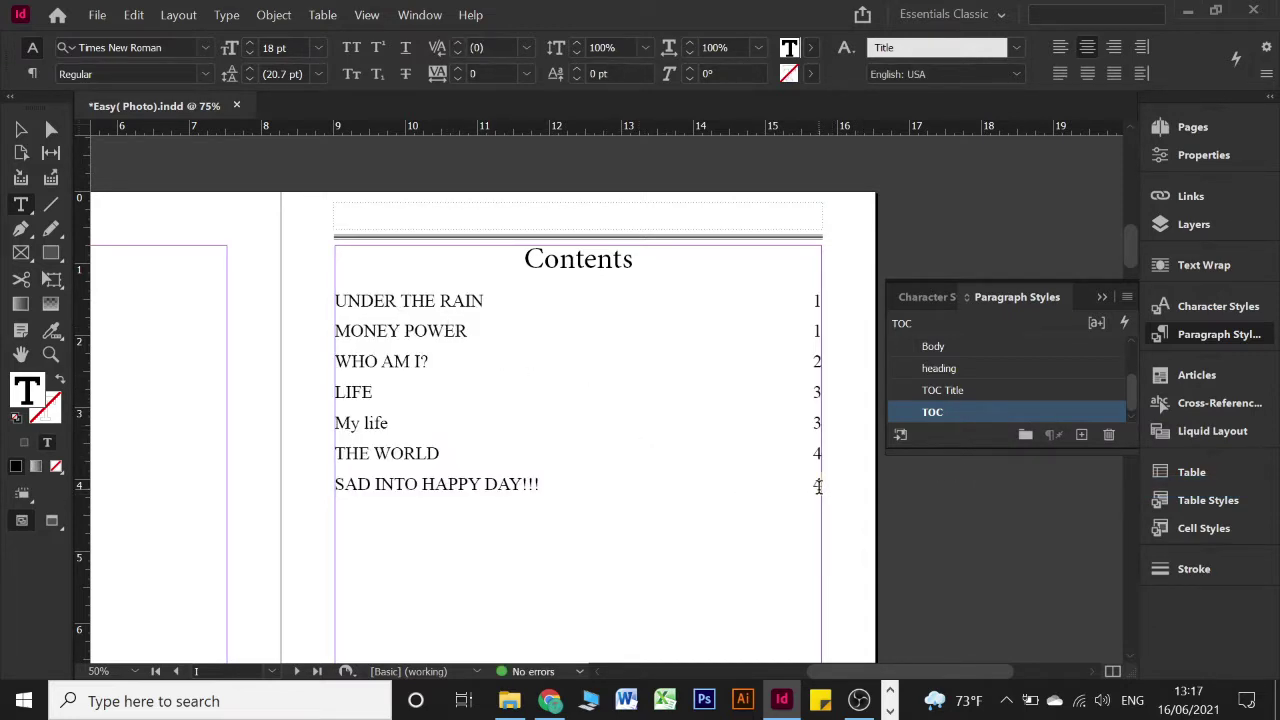
pyautogui.moveTo(818, 488); pyautogui.dragTo(362, 290)
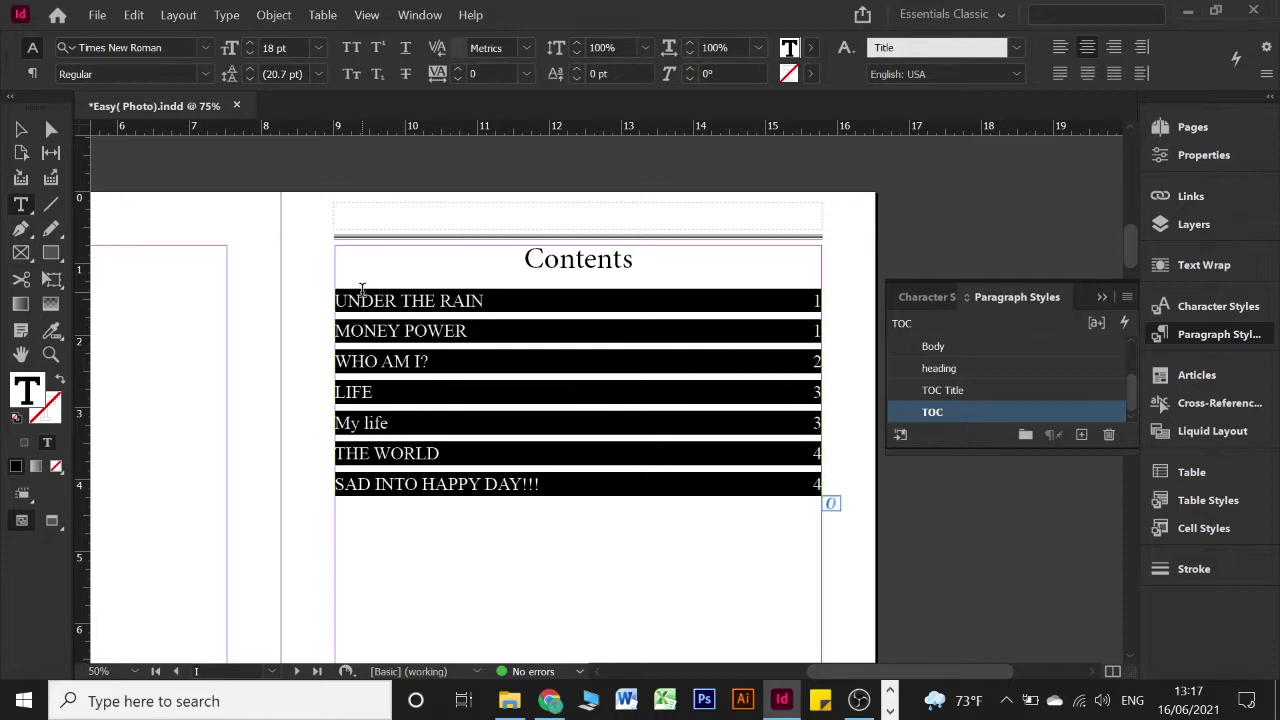
pyautogui.doubleClick(950, 413)
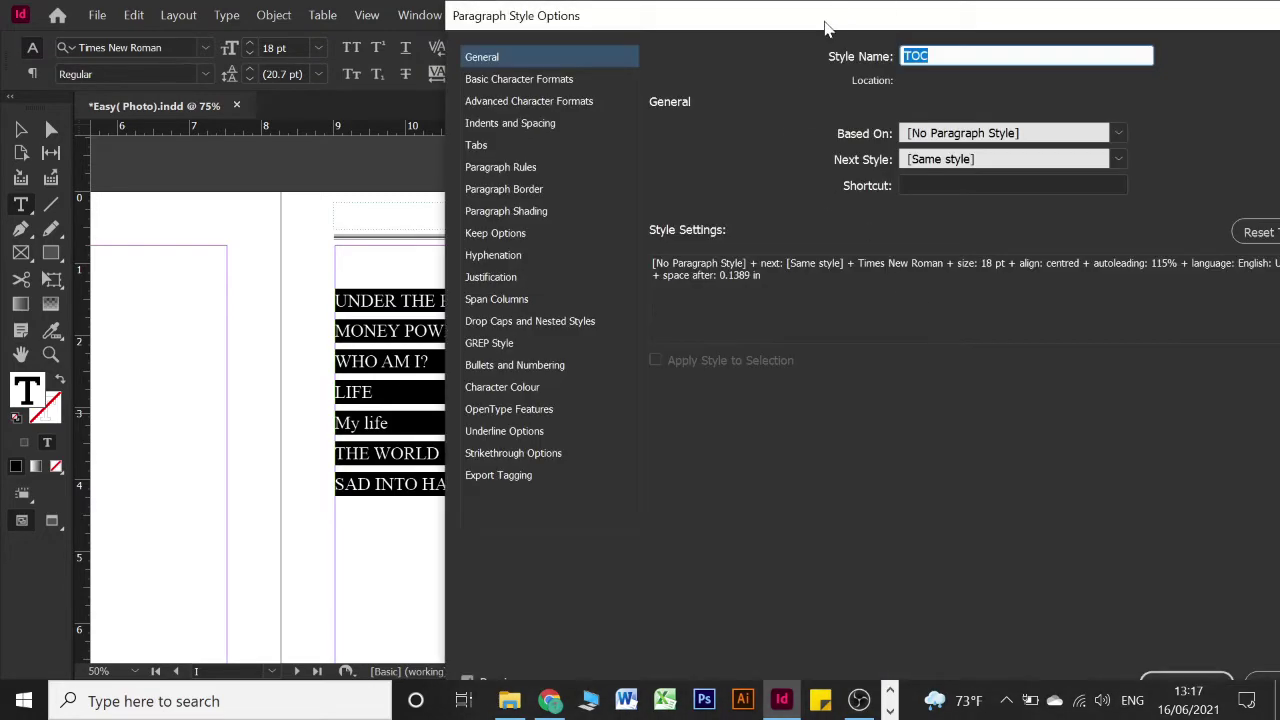
pyautogui.moveTo(826, 28); pyautogui.dragTo(976, 216)
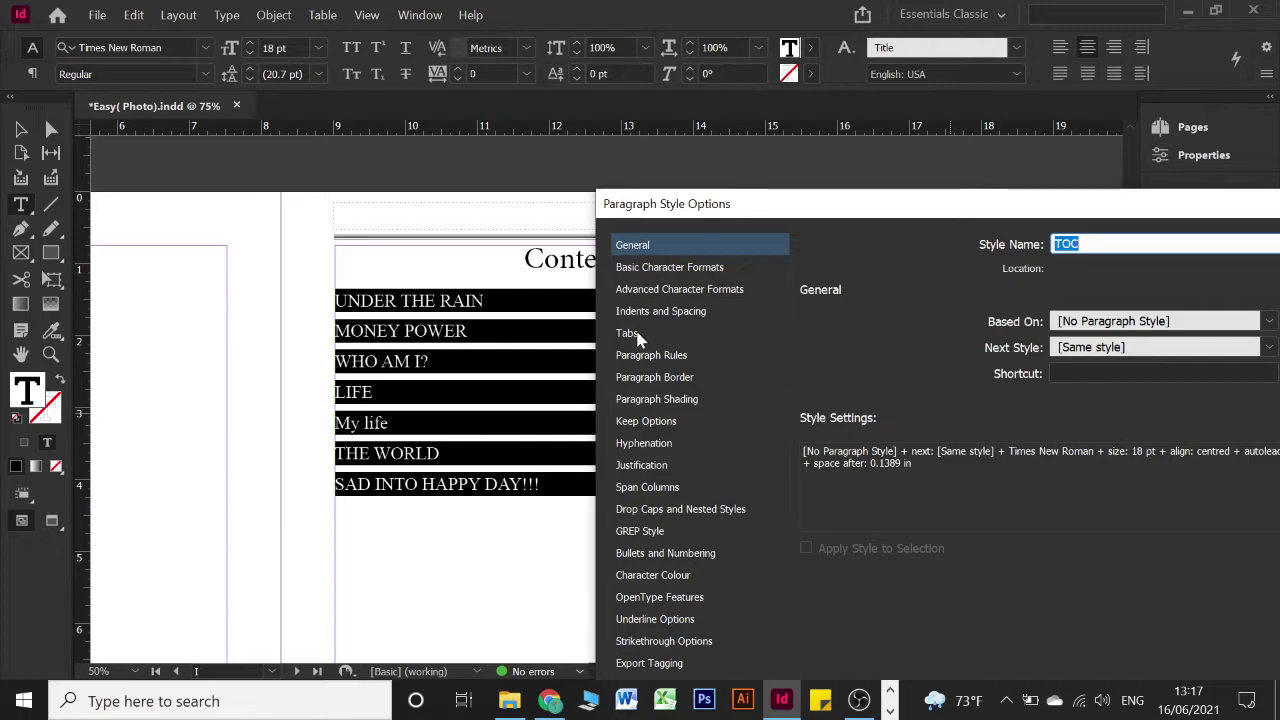
pyautogui.moveTo(780, 203); pyautogui.dragTo(596, 15)
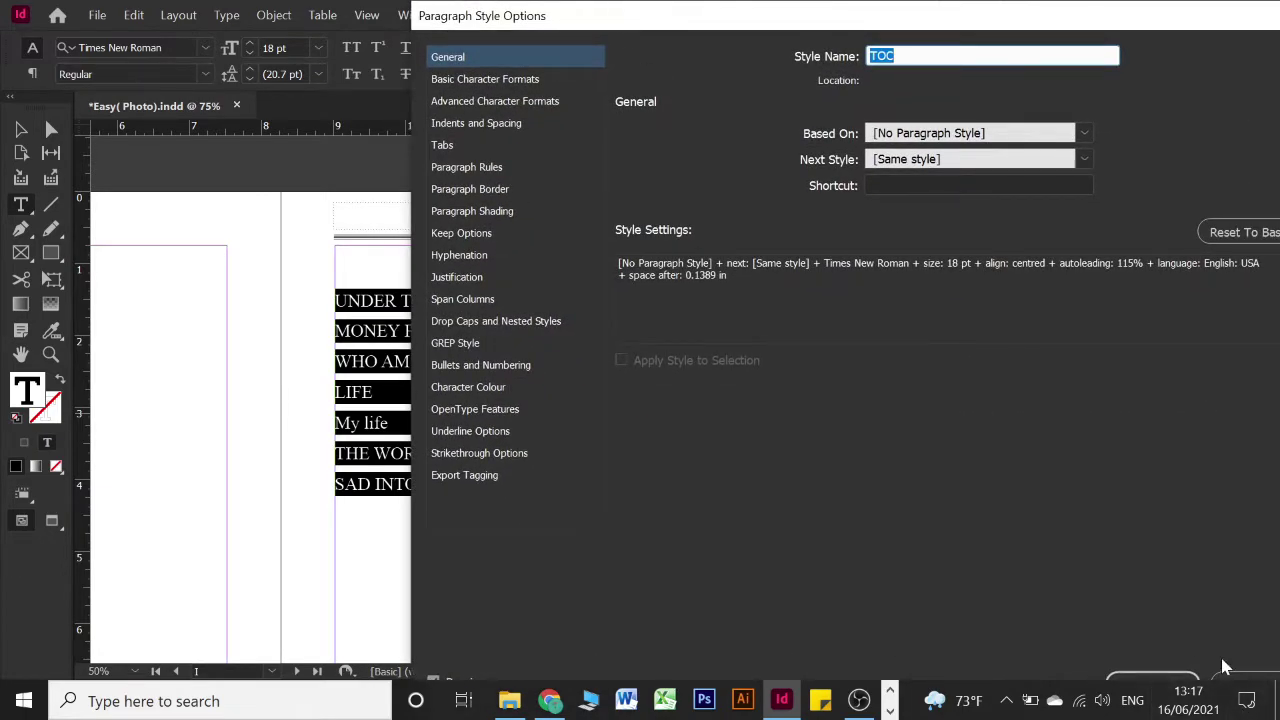
pyautogui.click(1229, 680)
# Step: Try to fill the gap between UNDER THE RAIN and its page number with manually entered dots, and remove them
pyautogui.click(509, 269)
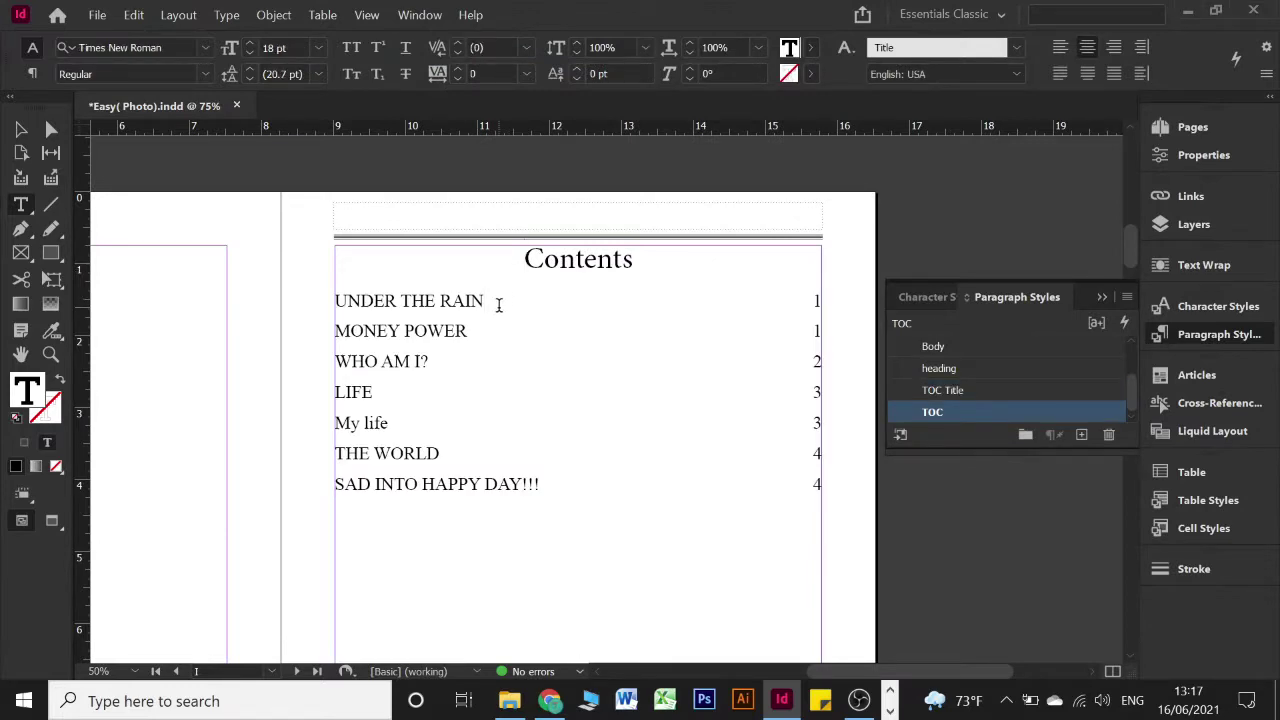
pyautogui.write('...')
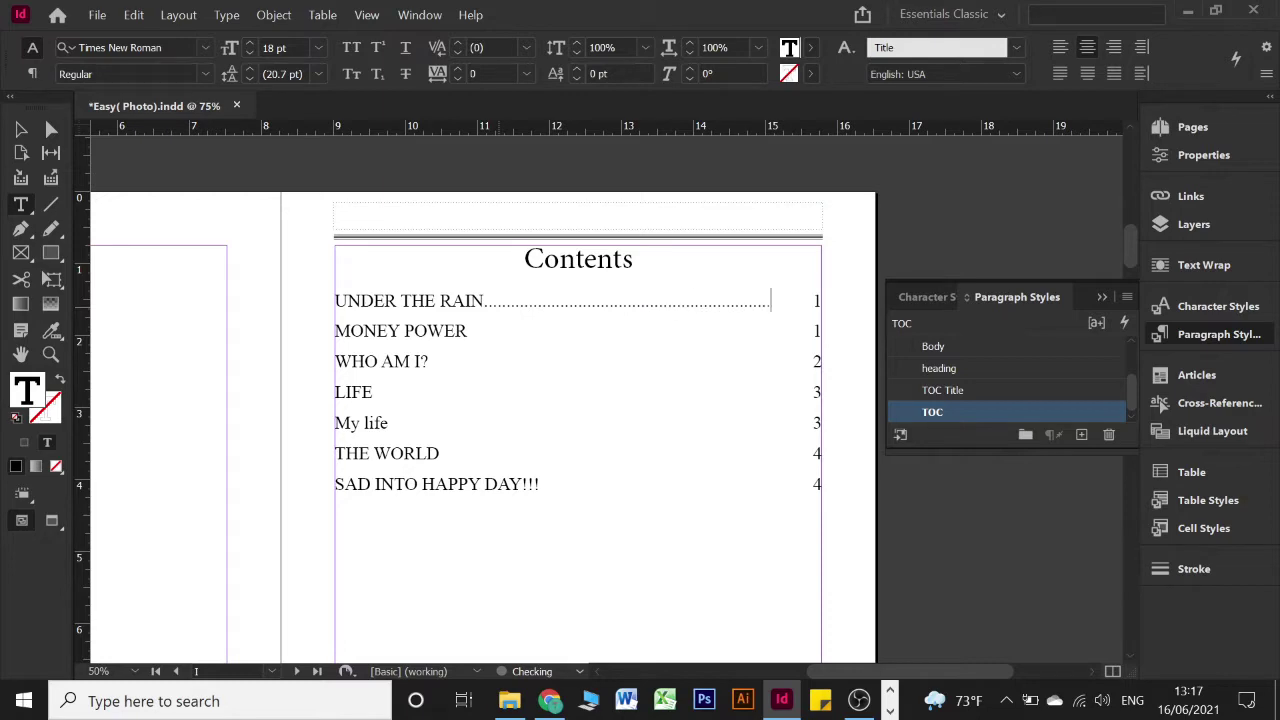
pyautogui.press('Return')
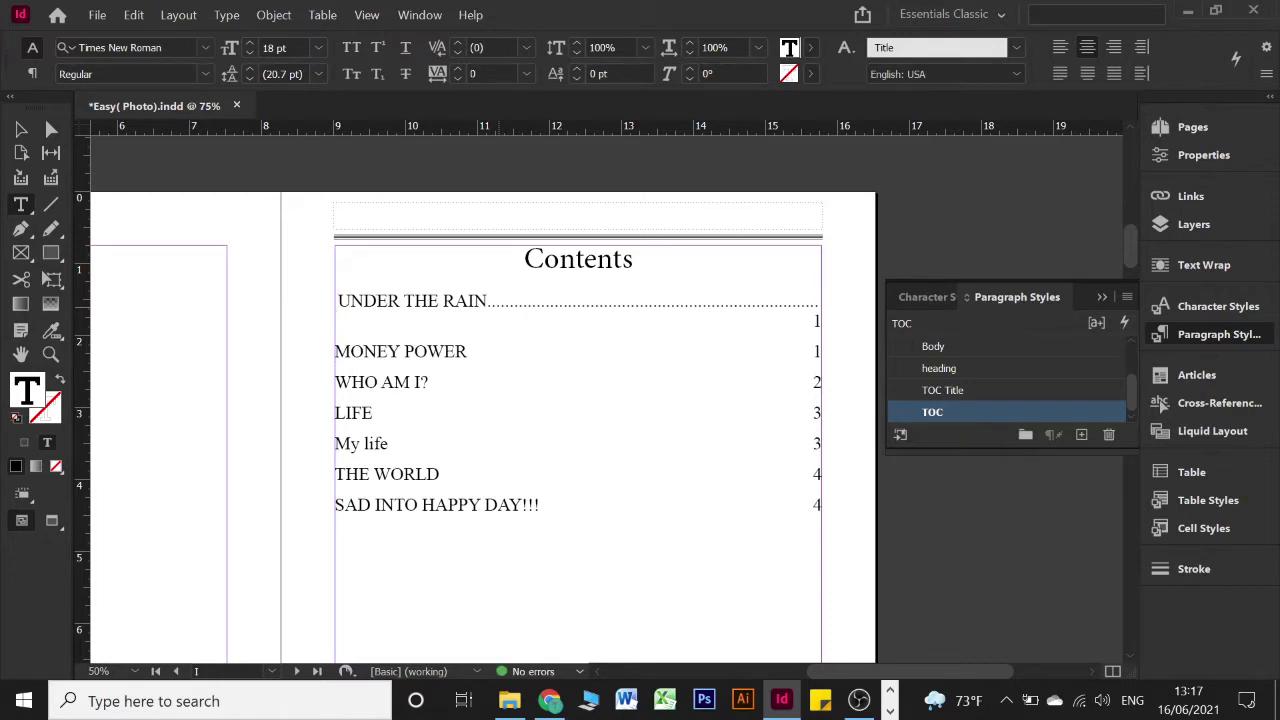
pyautogui.press('BackSpace')
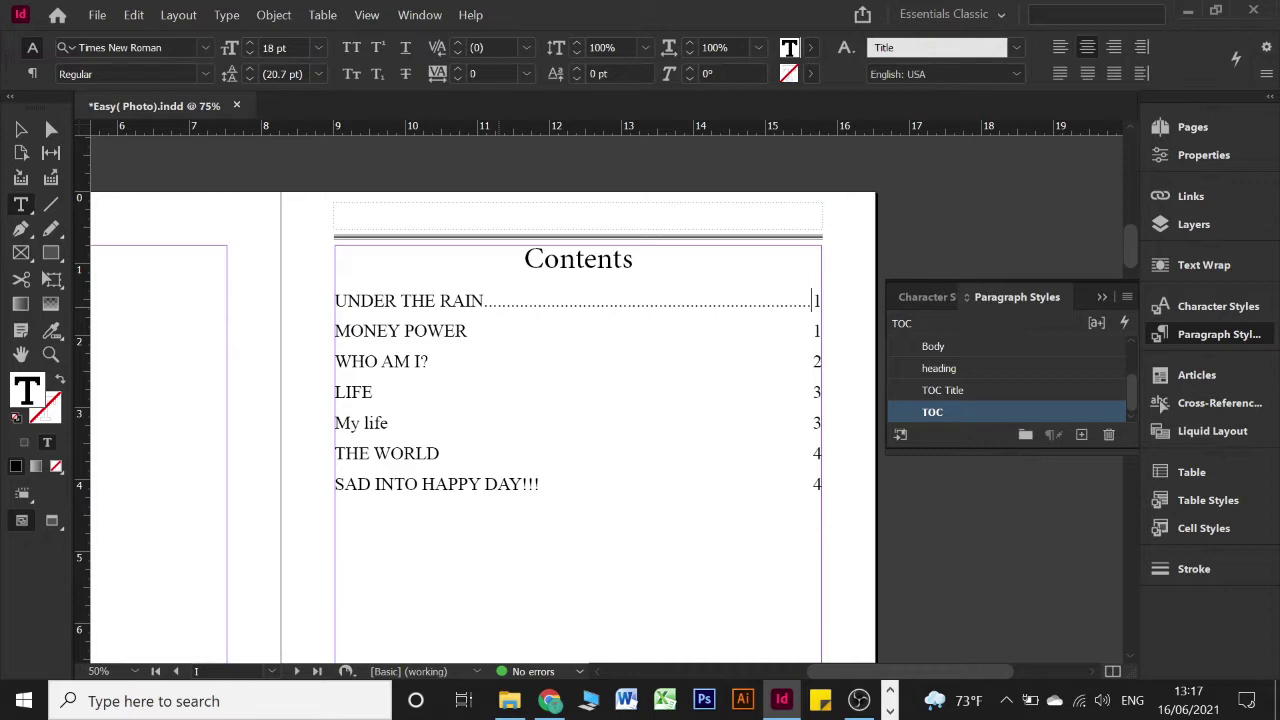
pyautogui.hotkey('shift', 'Left')
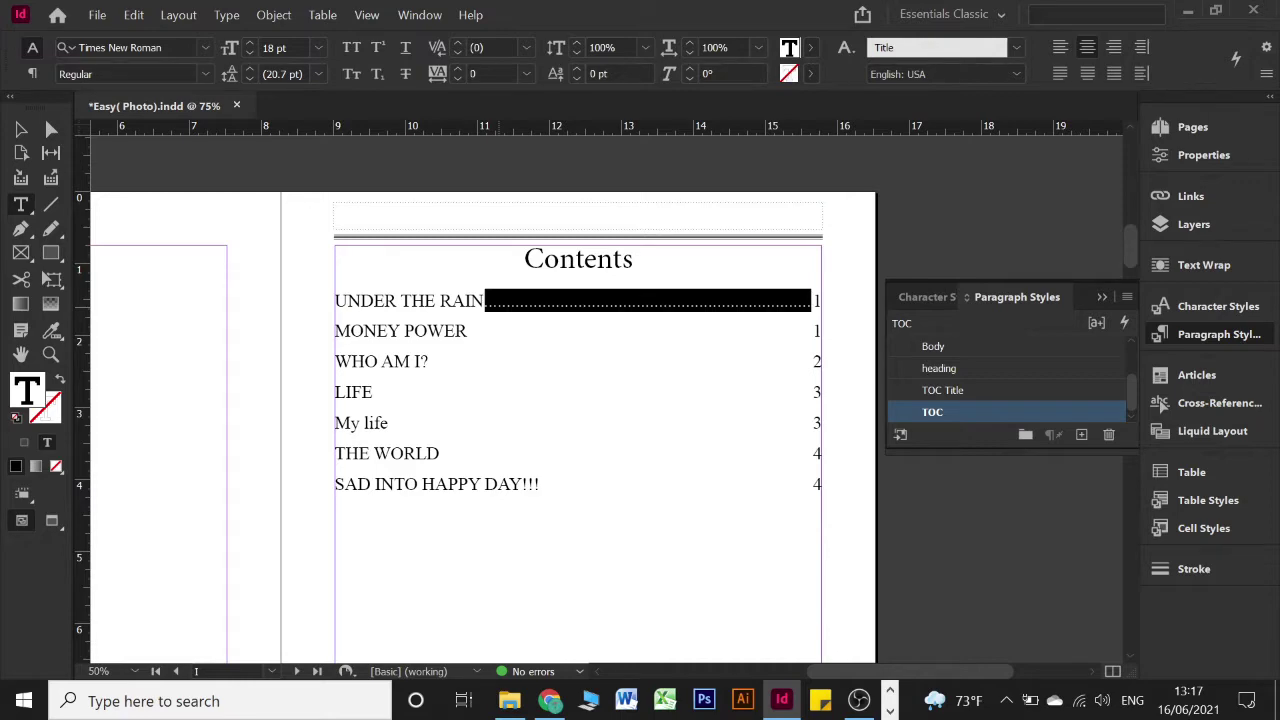
pyautogui.click(497, 302)
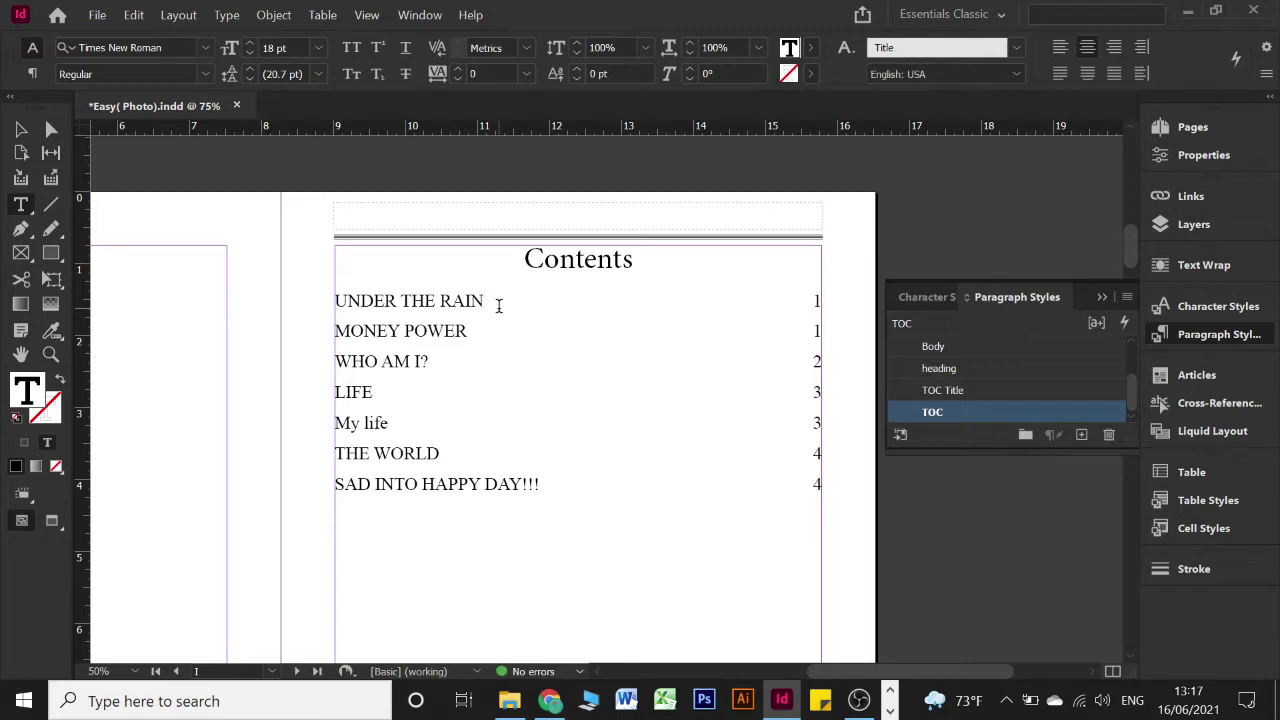
# Step: Add a left-justified tab stop at 6.5972 in to the TOC paragraph style
pyautogui.doubleClick(962, 413)
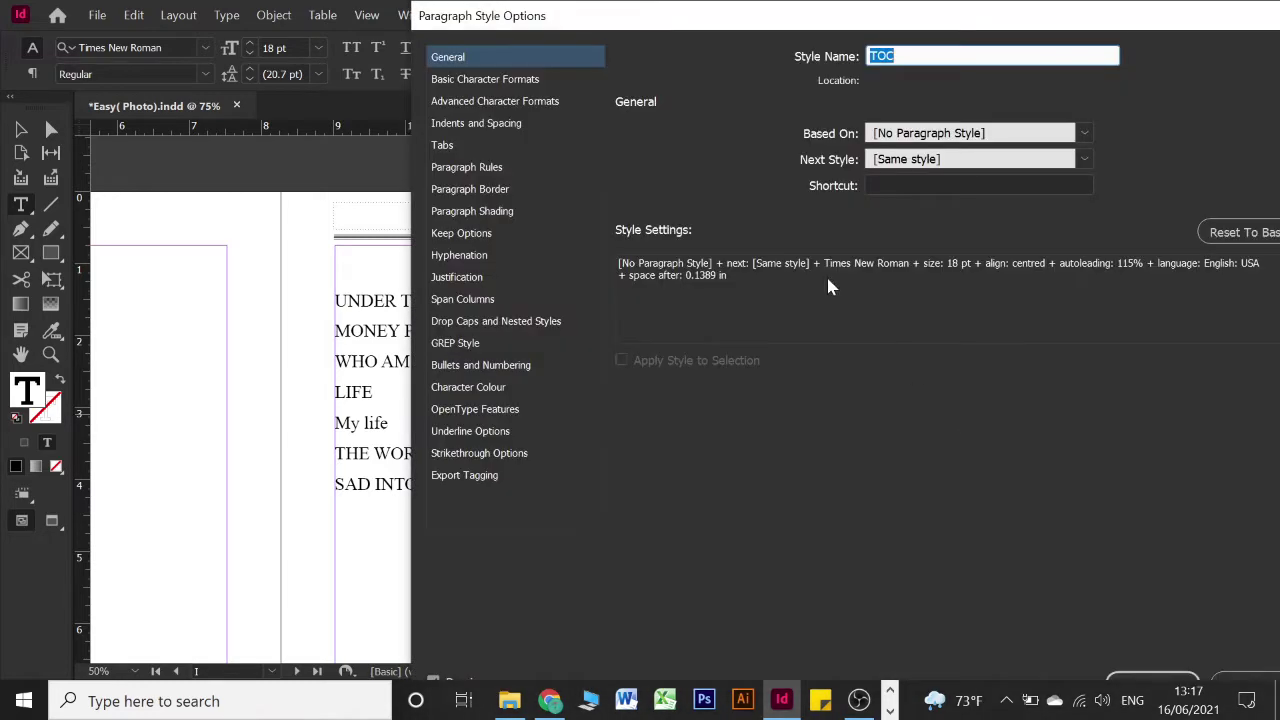
pyautogui.click(444, 148)
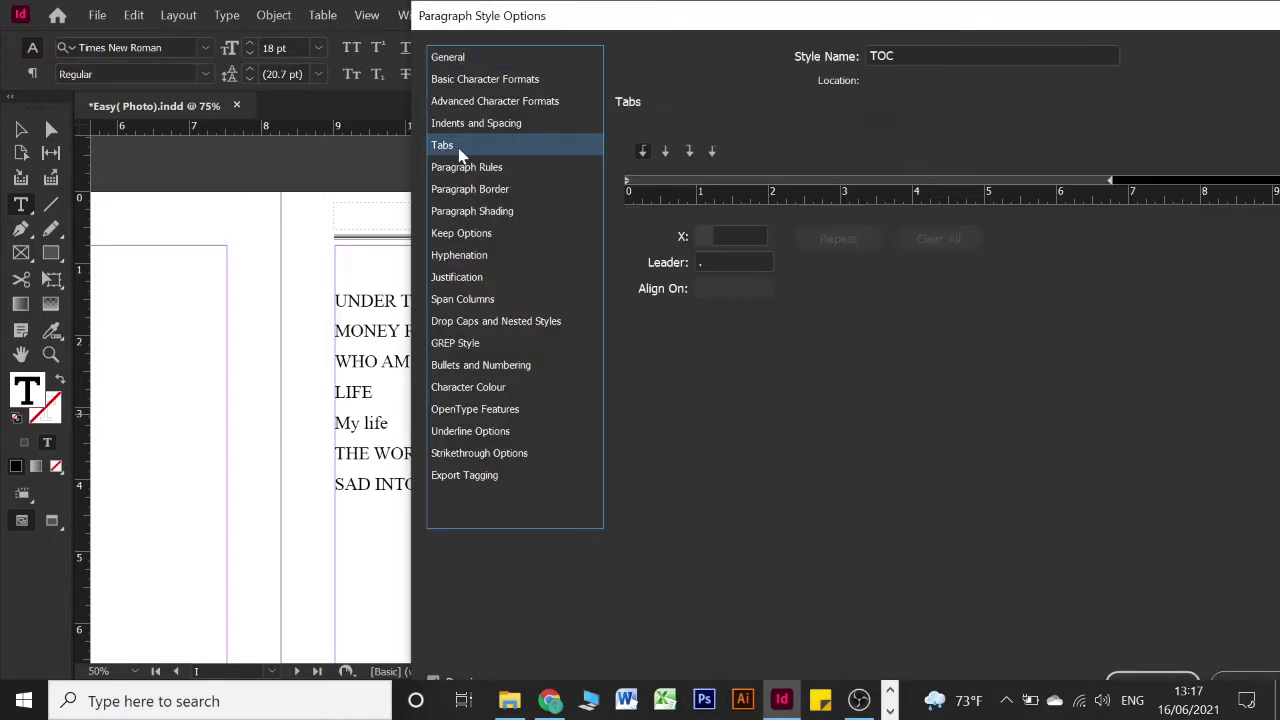
pyautogui.moveTo(818, 20); pyautogui.dragTo(480, 265)
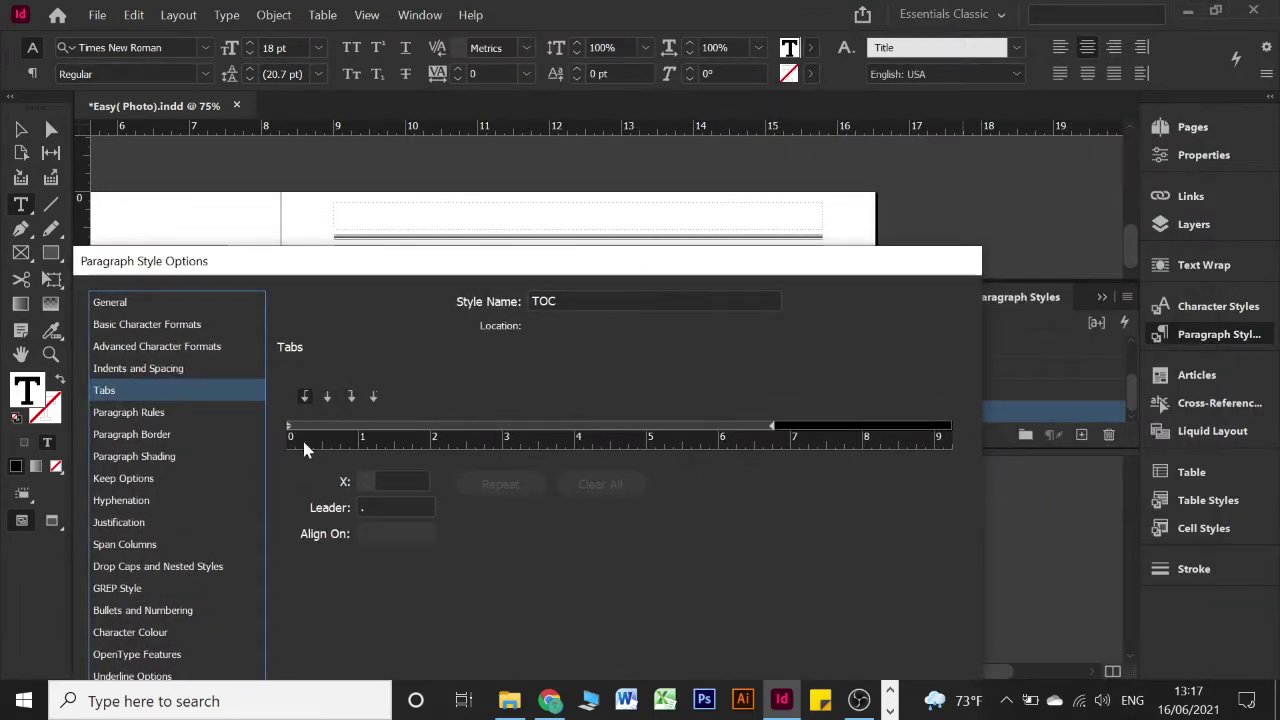
pyautogui.click(756, 428)
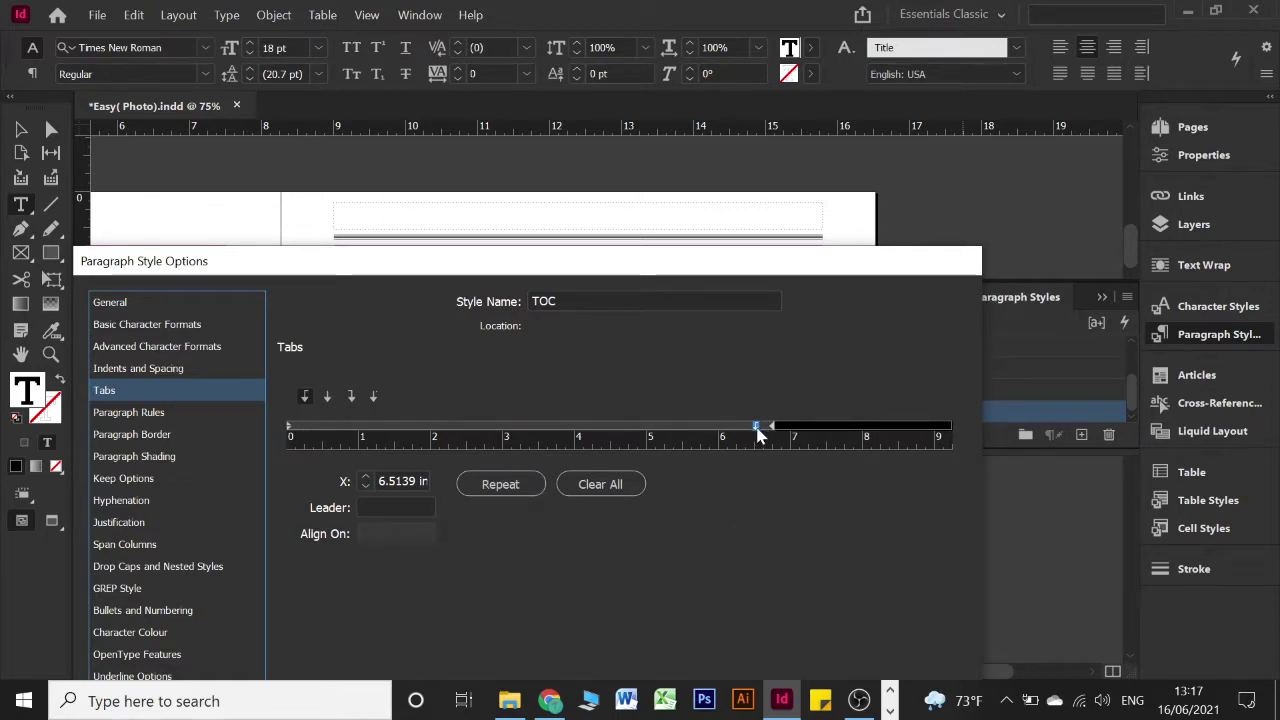
pyautogui.moveTo(757, 428); pyautogui.dragTo(764, 428)
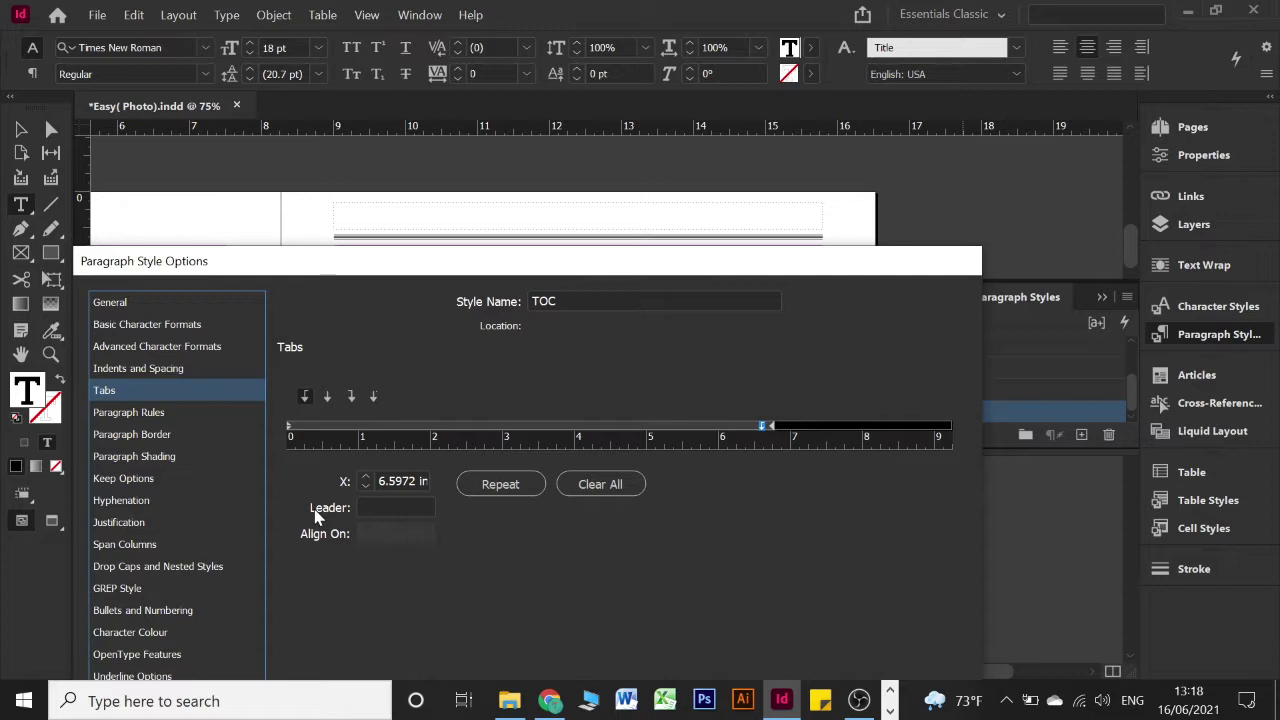
# Step: Set the tab stop's leader to a period, repeat the tab and apply the changes to the TOC style
pyautogui.click(368, 507)
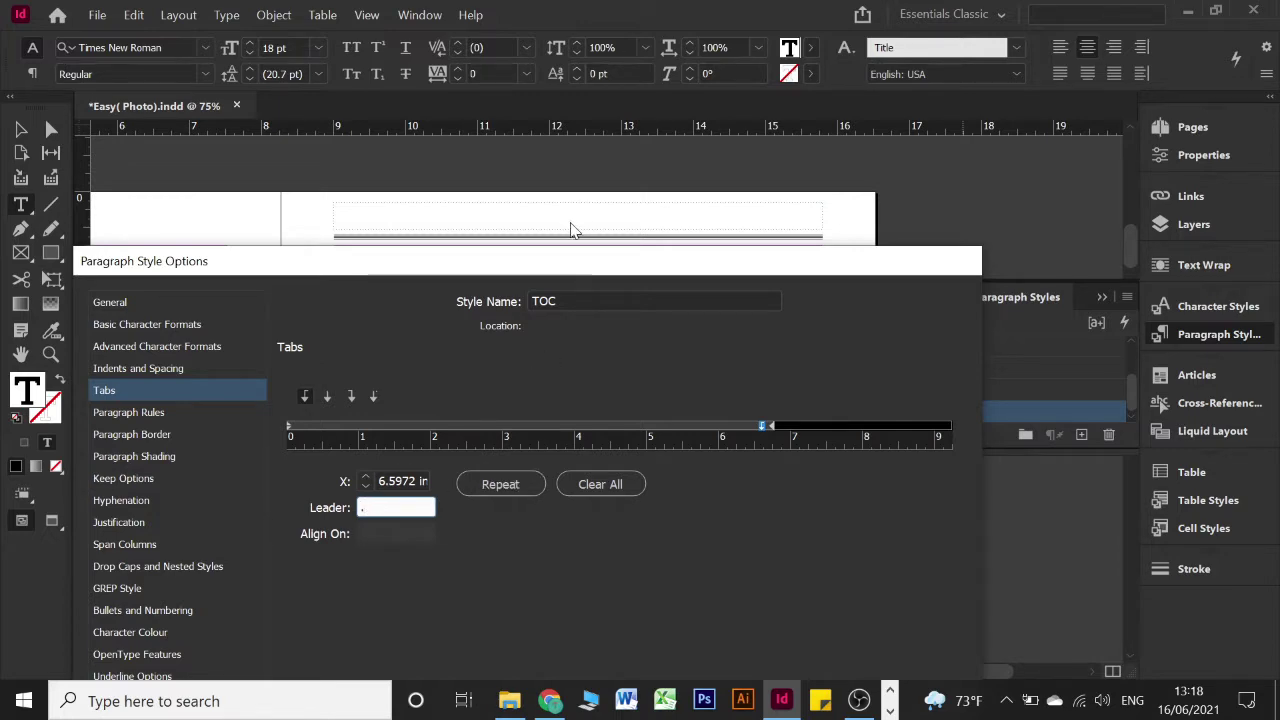
pyautogui.moveTo(546, 270); pyautogui.dragTo(588, 102)
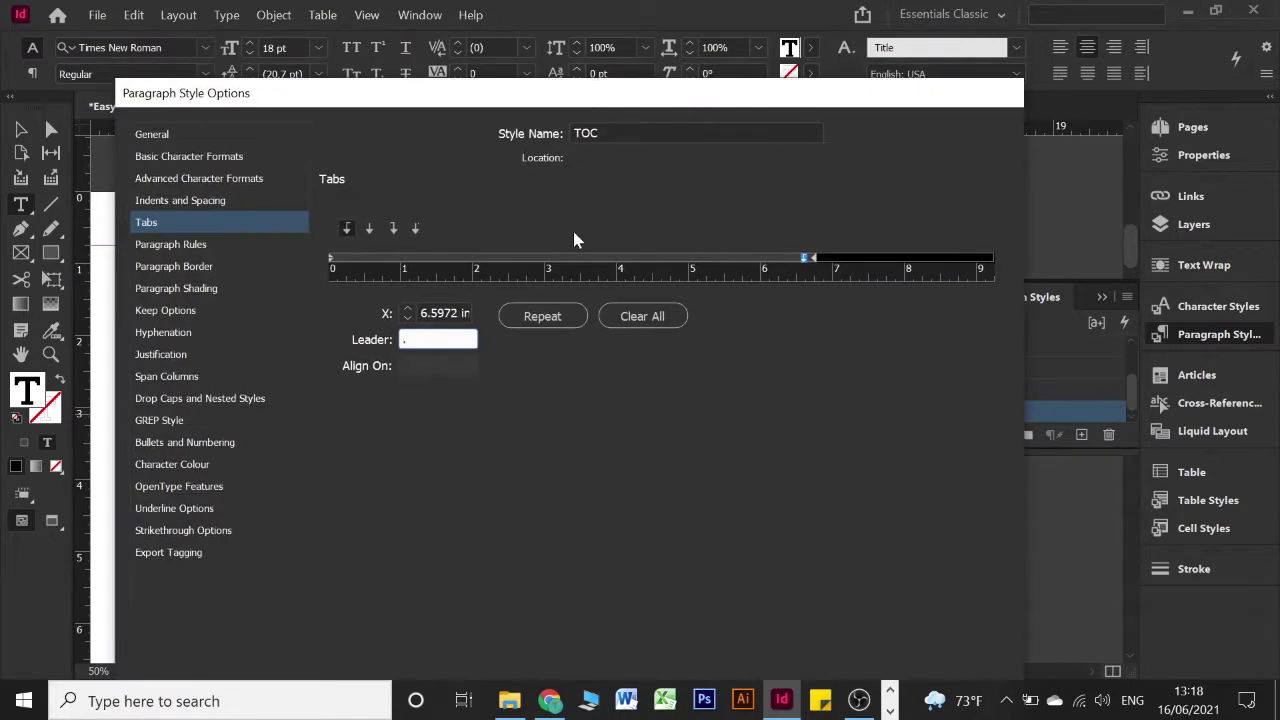
pyautogui.click(543, 318)
pyautogui.moveTo(620, 92); pyautogui.dragTo(552, 15)
pyautogui.click(768, 679)
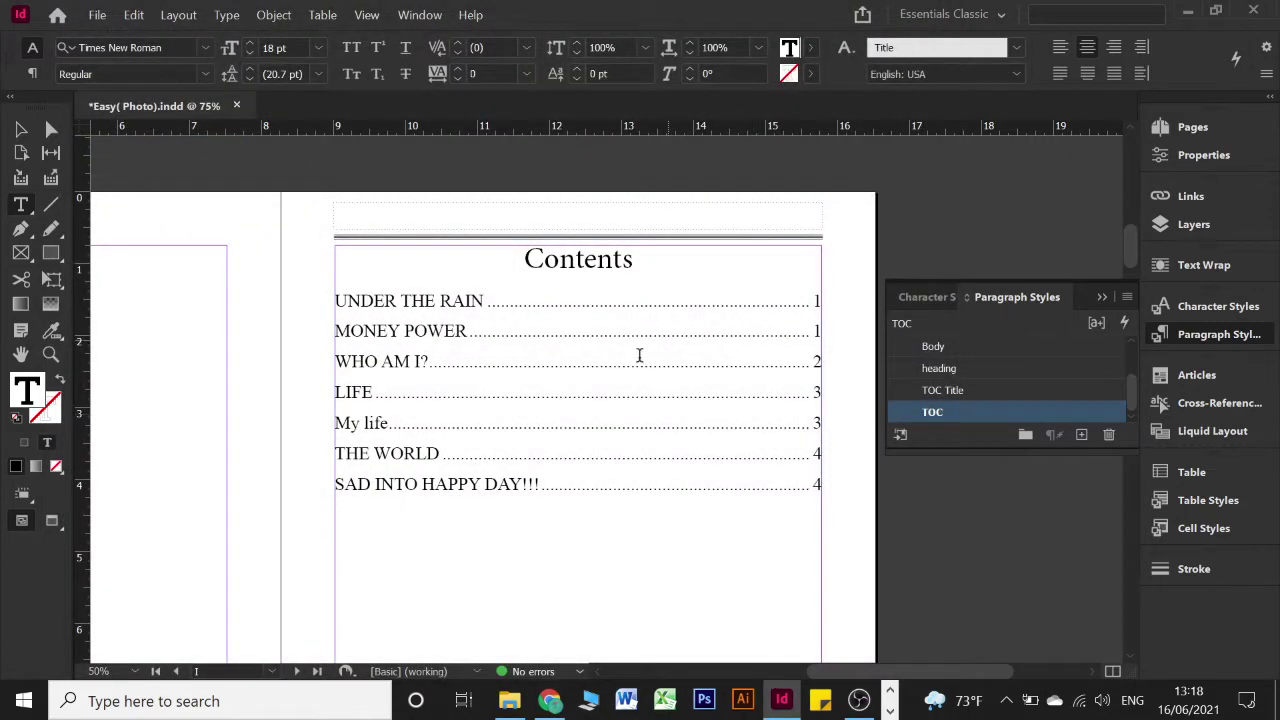
pyautogui.moveTo(545, 367); pyautogui.dragTo(551, 420)
pyautogui.click(560, 411)
pyautogui.tripleClick(605, 353)
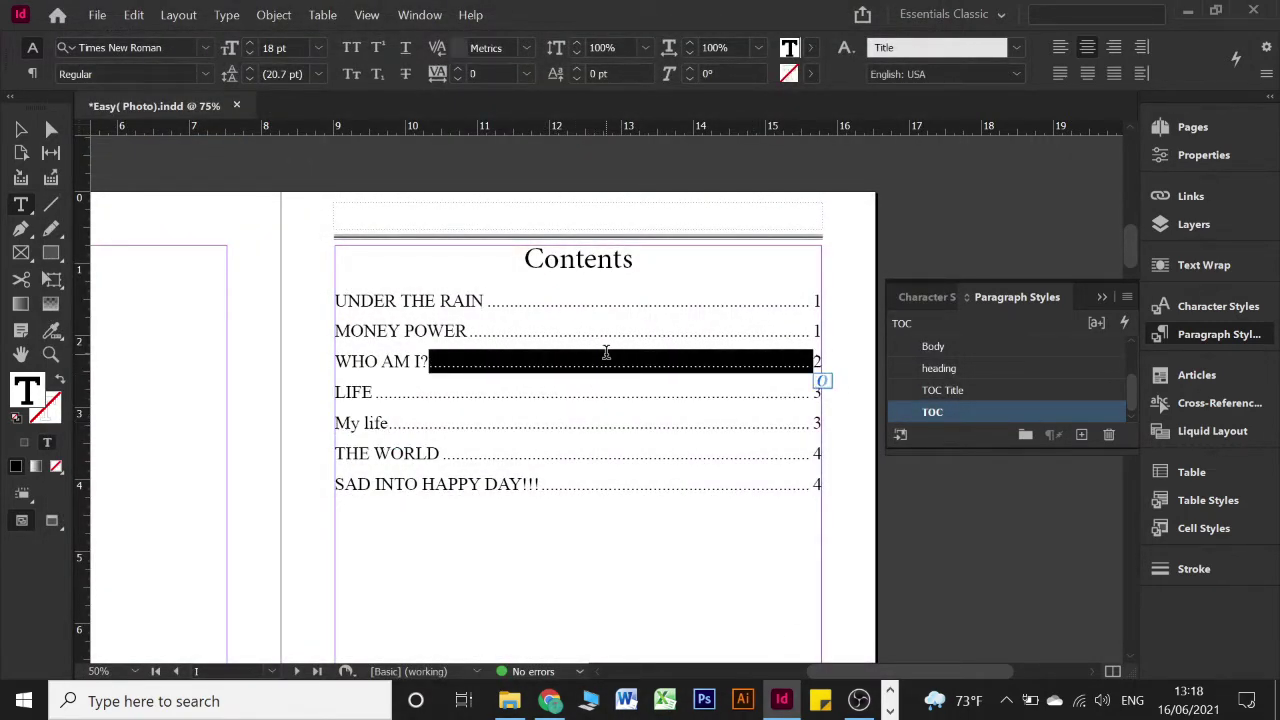
pyautogui.click(606, 352)
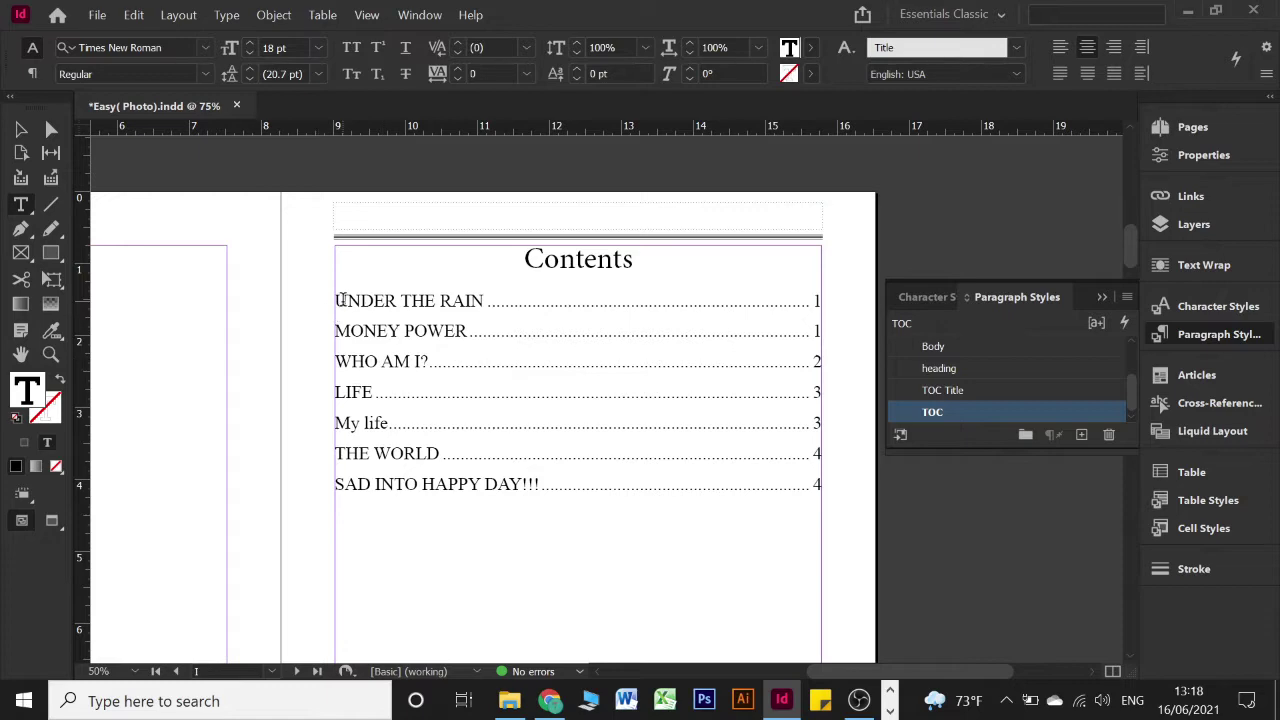
# Step: Set the entry style for Sub Head to TOC in the table of contents settings and regenerate the contents list
pyautogui.moveTo(335, 299); pyautogui.dragTo(797, 486)
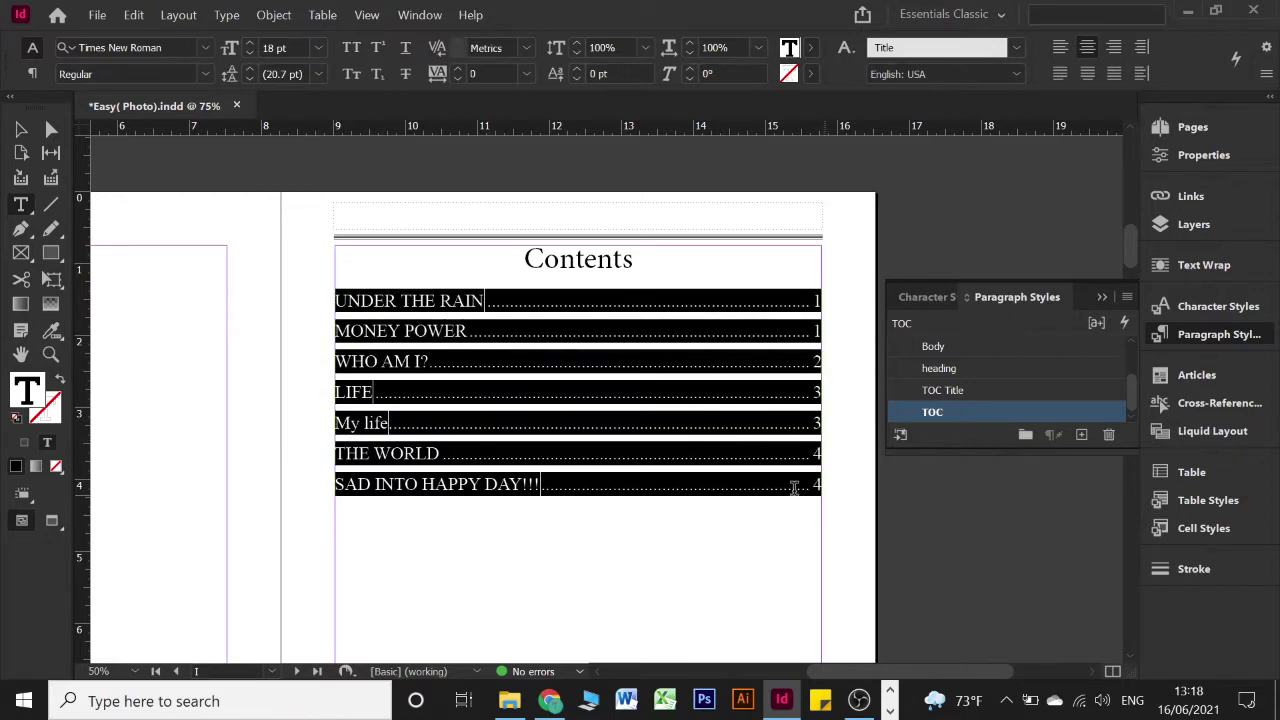
pyautogui.click(170, 15)
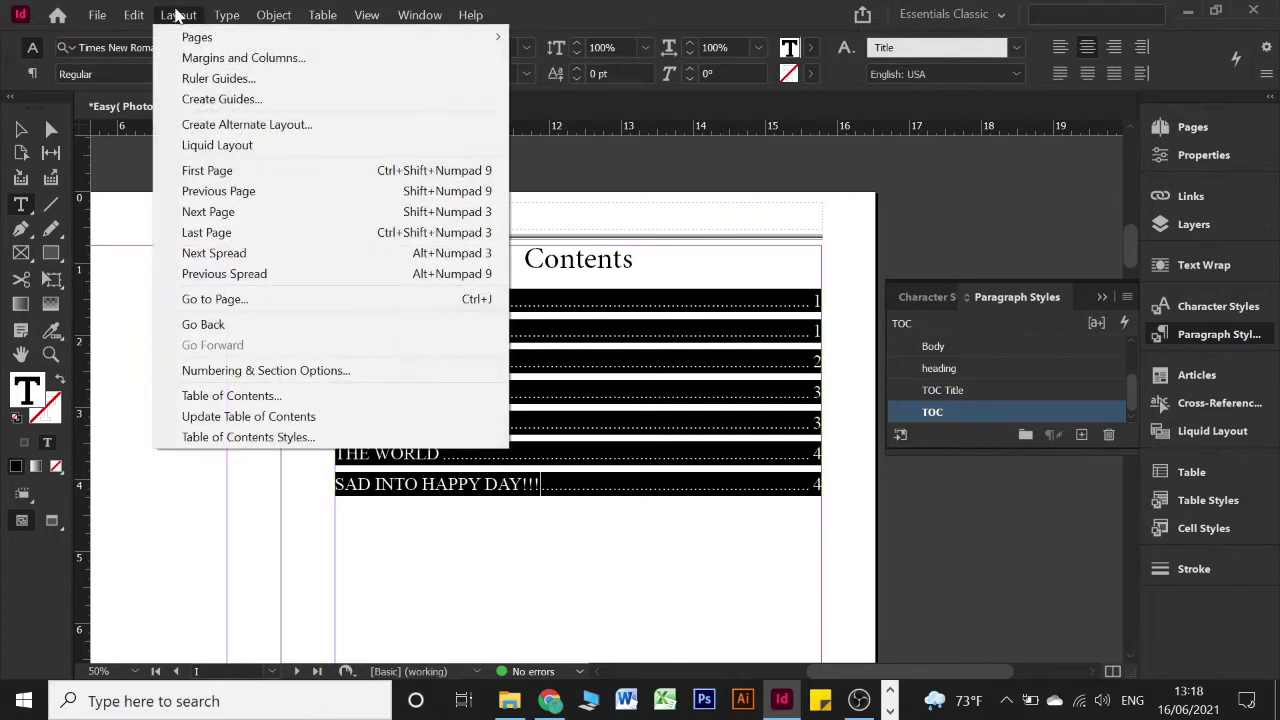
pyautogui.click(186, 404)
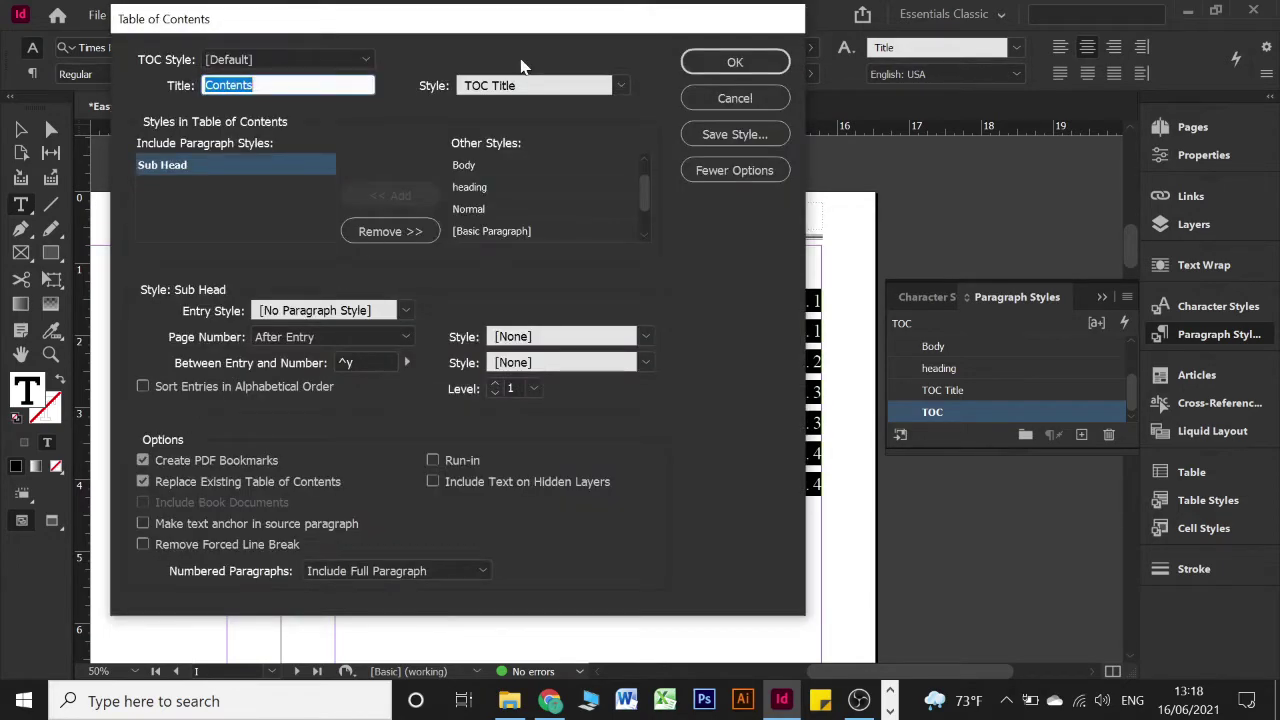
pyautogui.moveTo(470, 30); pyautogui.dragTo(921, 115)
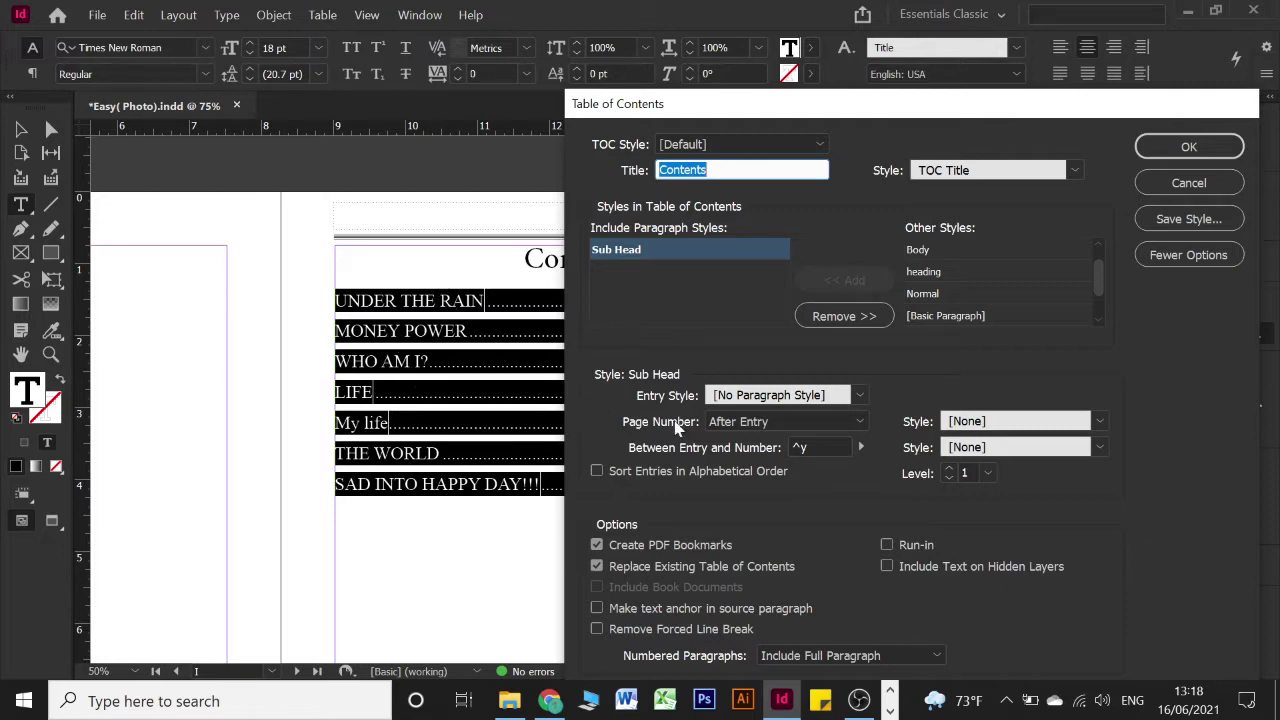
pyautogui.click(840, 396)
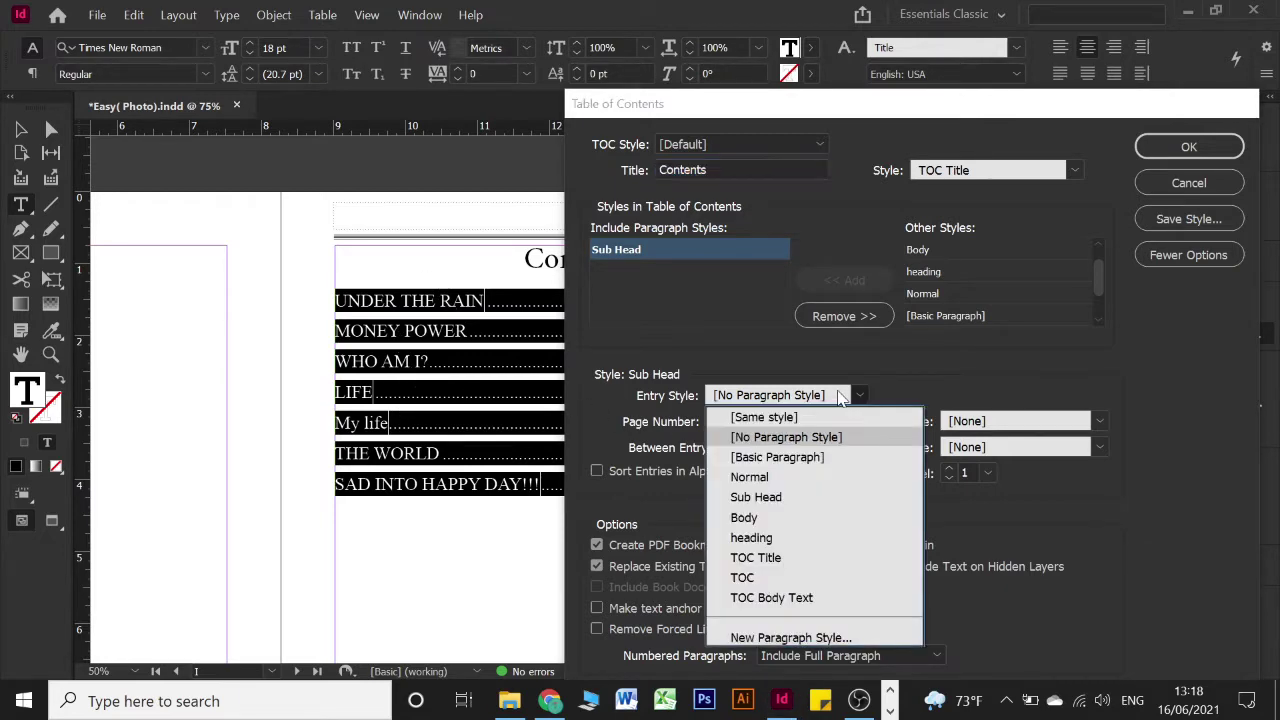
pyautogui.click(800, 578)
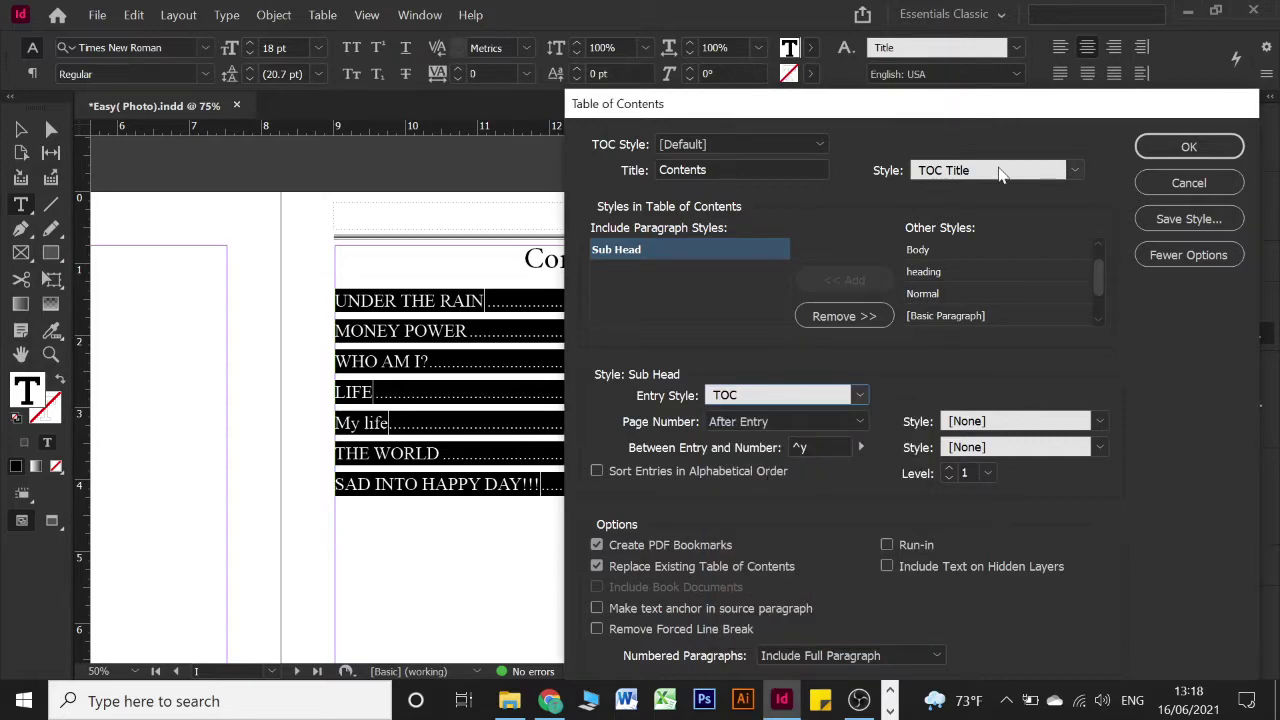
pyautogui.moveTo(992, 104); pyautogui.dragTo(992, 29)
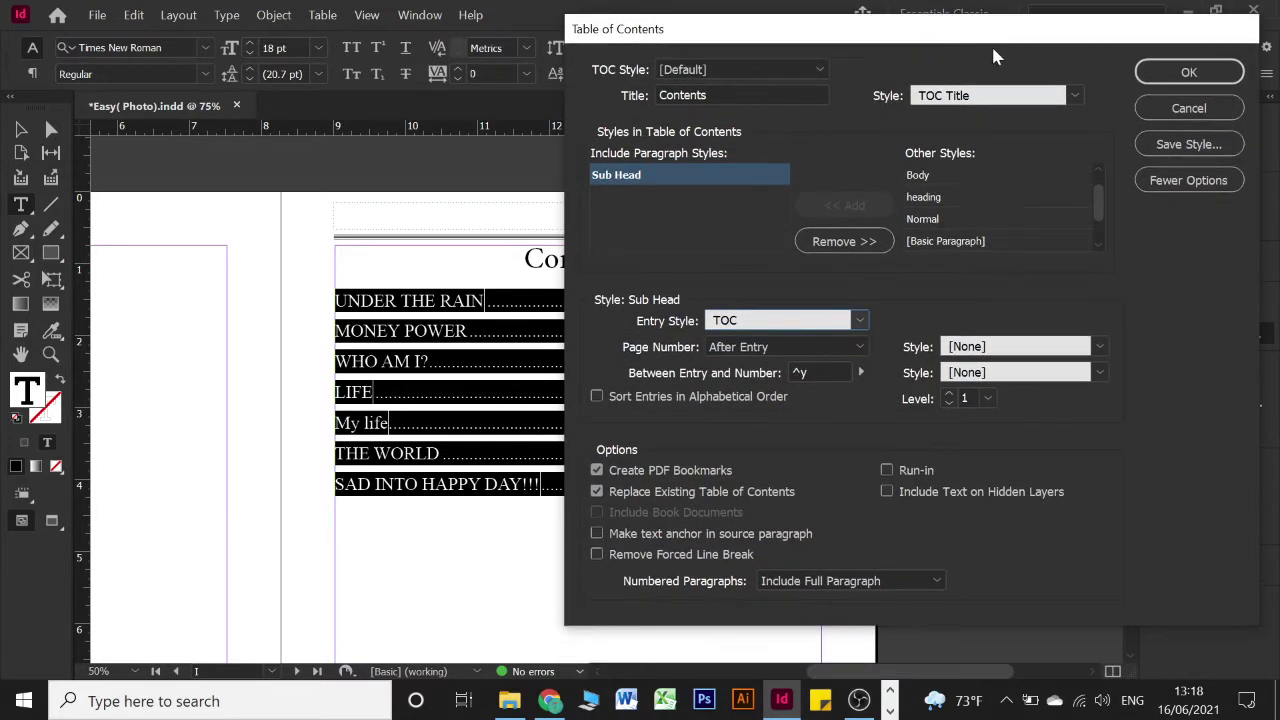
pyautogui.click(1162, 76)
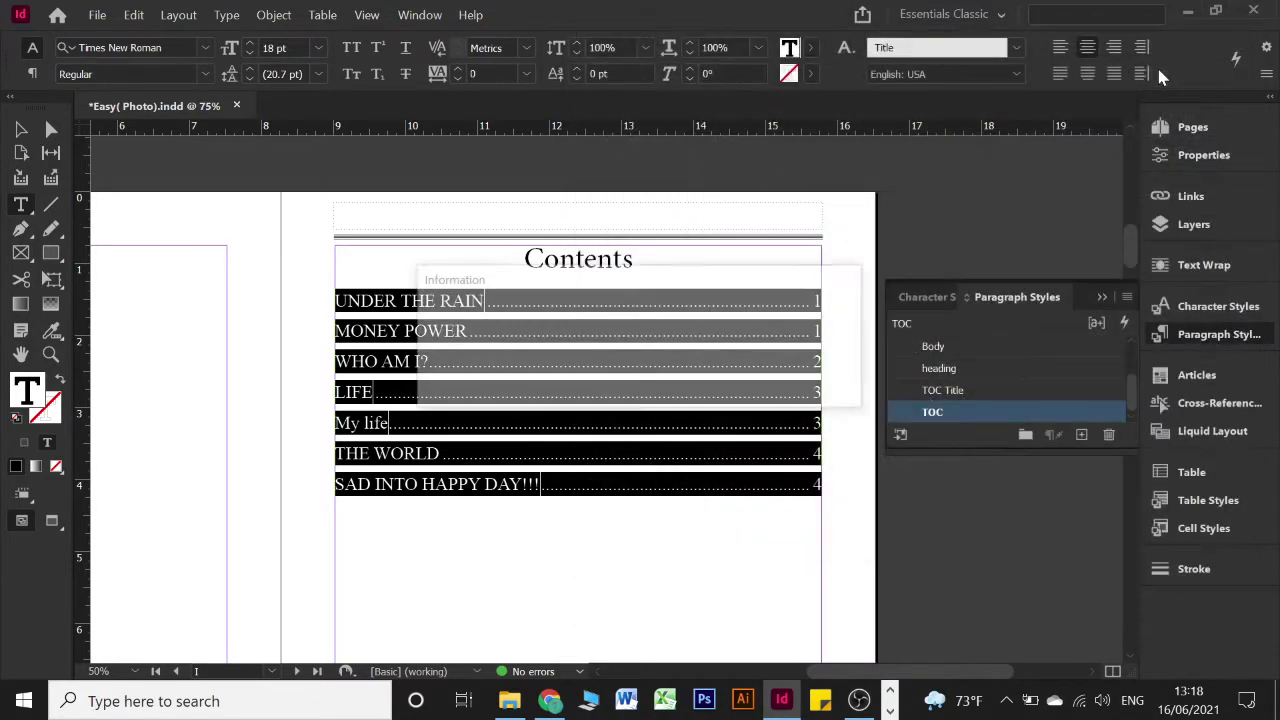
pyautogui.click(791, 383)
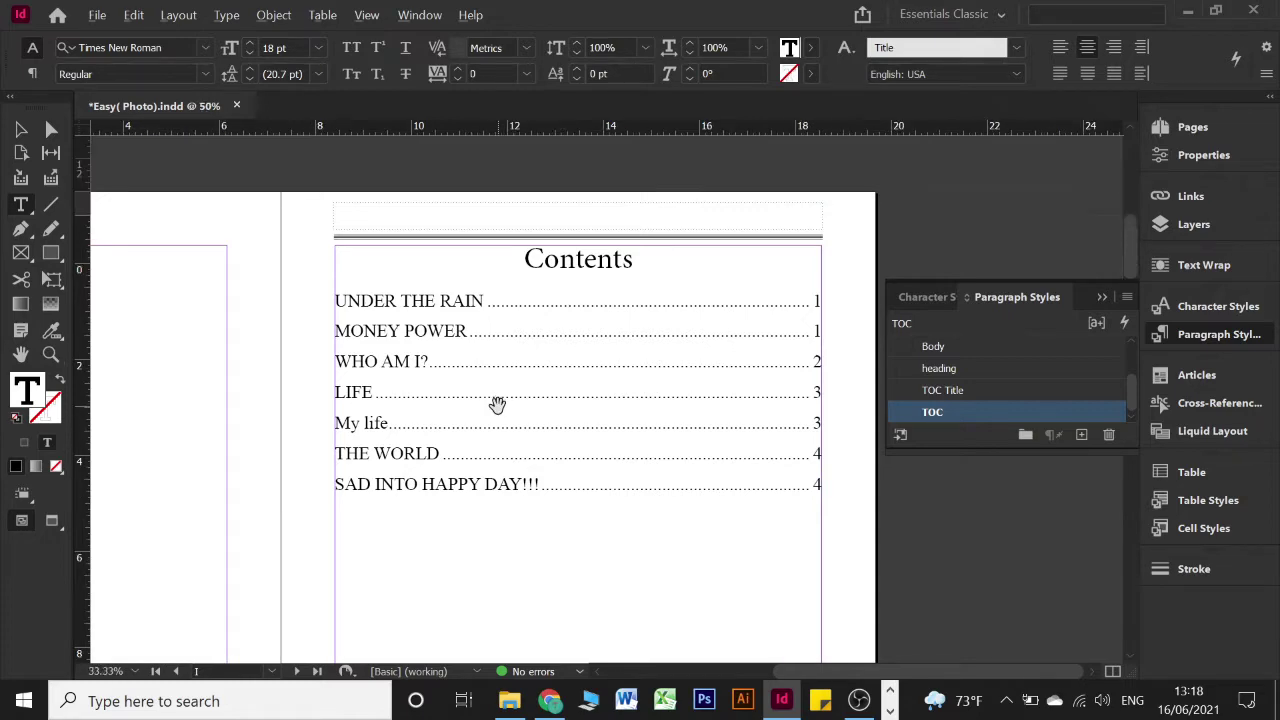
pyautogui.scroll(-2, 497, 402)
pyautogui.scroll(2, 527, 402)
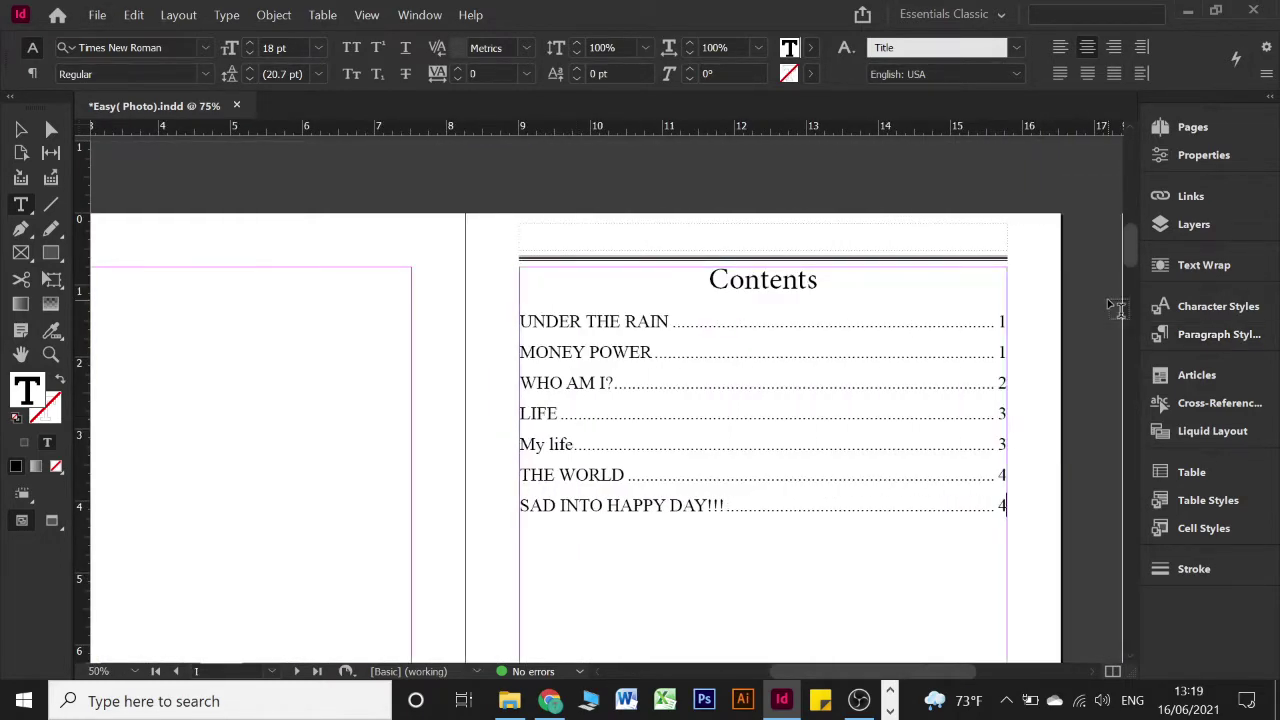
# Step: Apply a numbered list to all the contents entries from UNDER THE RAIN to SAD INTO HAPPY DAY!!!
pyautogui.click(1101, 297)
pyautogui.click(522, 318)
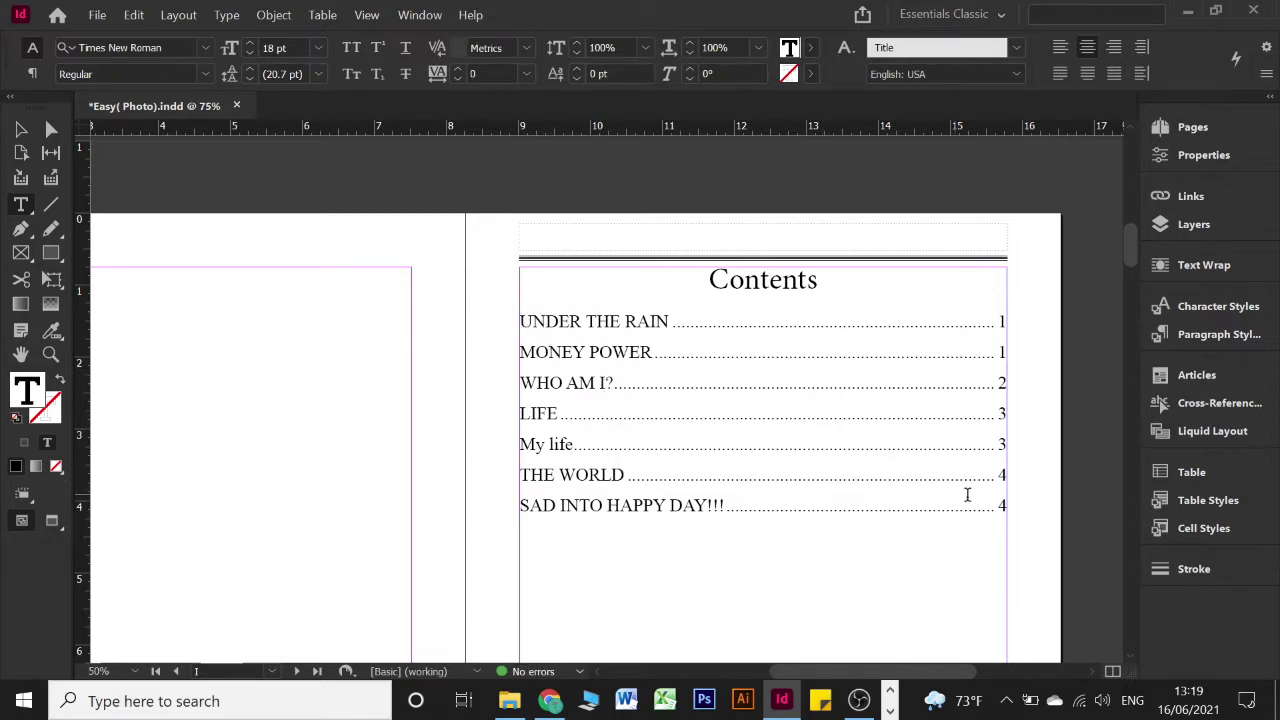
pyautogui.keyDown('shift'); pyautogui.click(1008, 507); pyautogui.keyUp('shift')
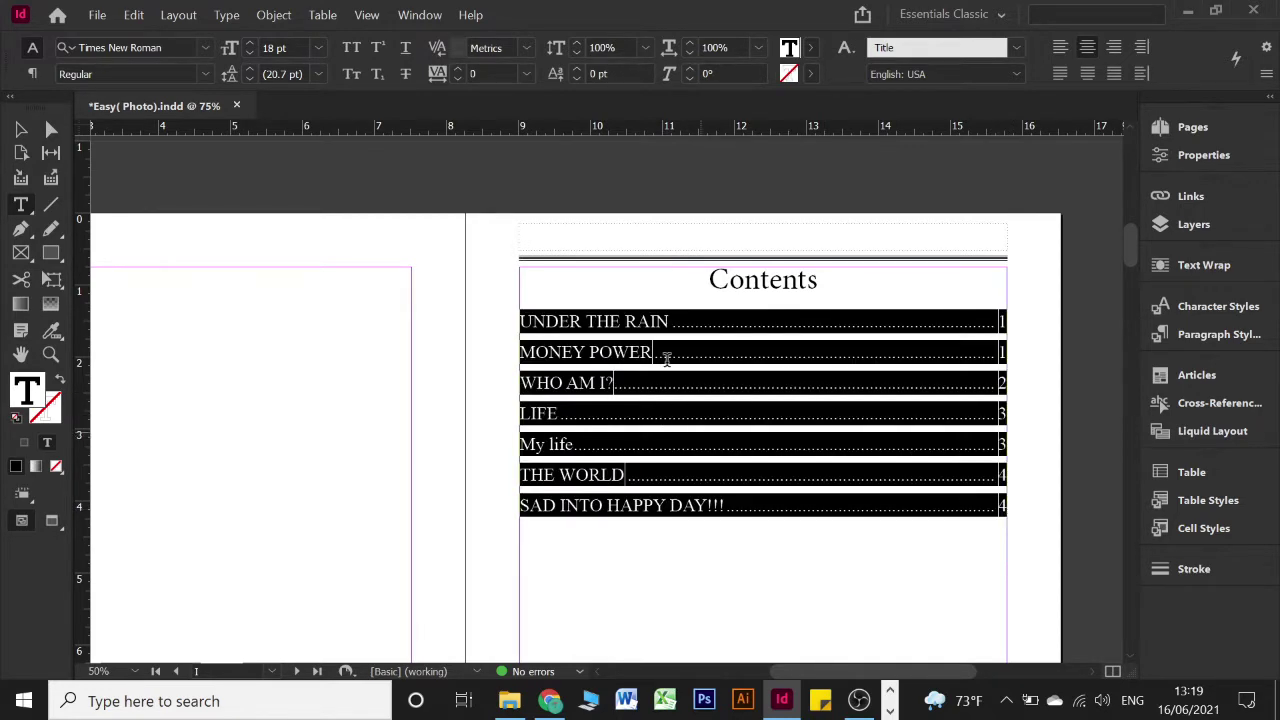
pyautogui.click(1222, 165)
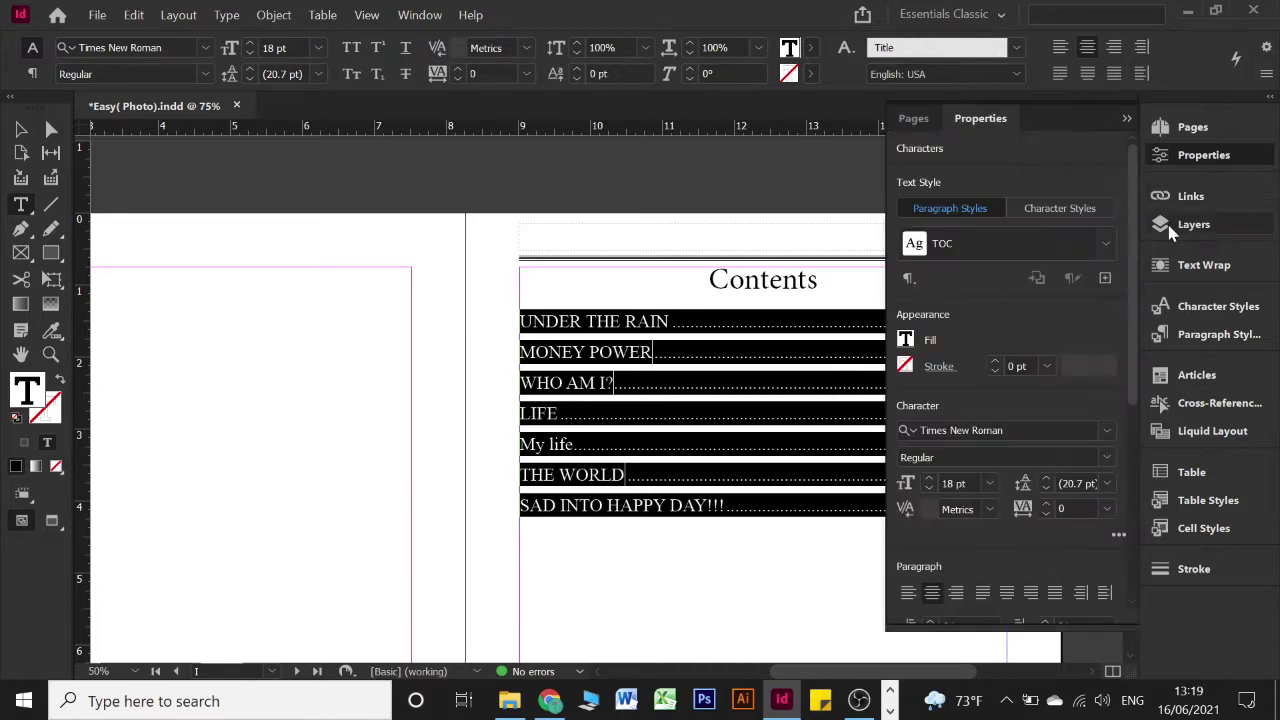
pyautogui.scroll(-8, 1122, 417)
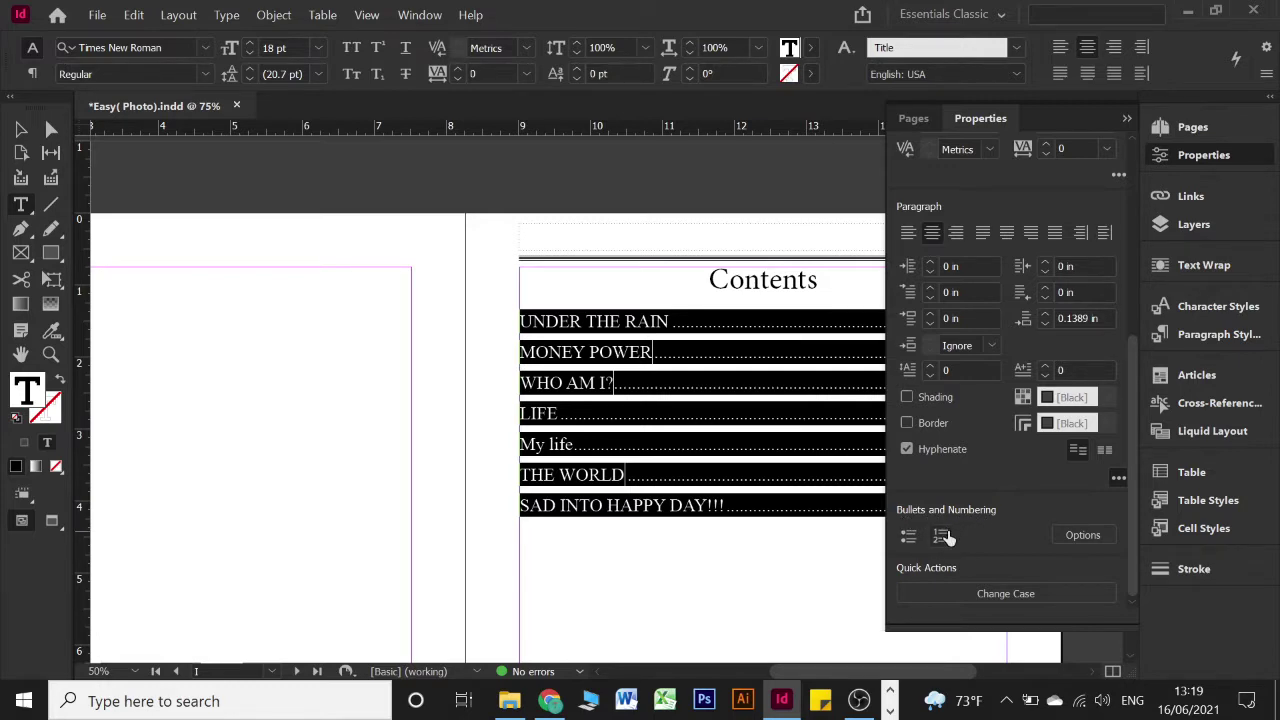
pyautogui.click(942, 537)
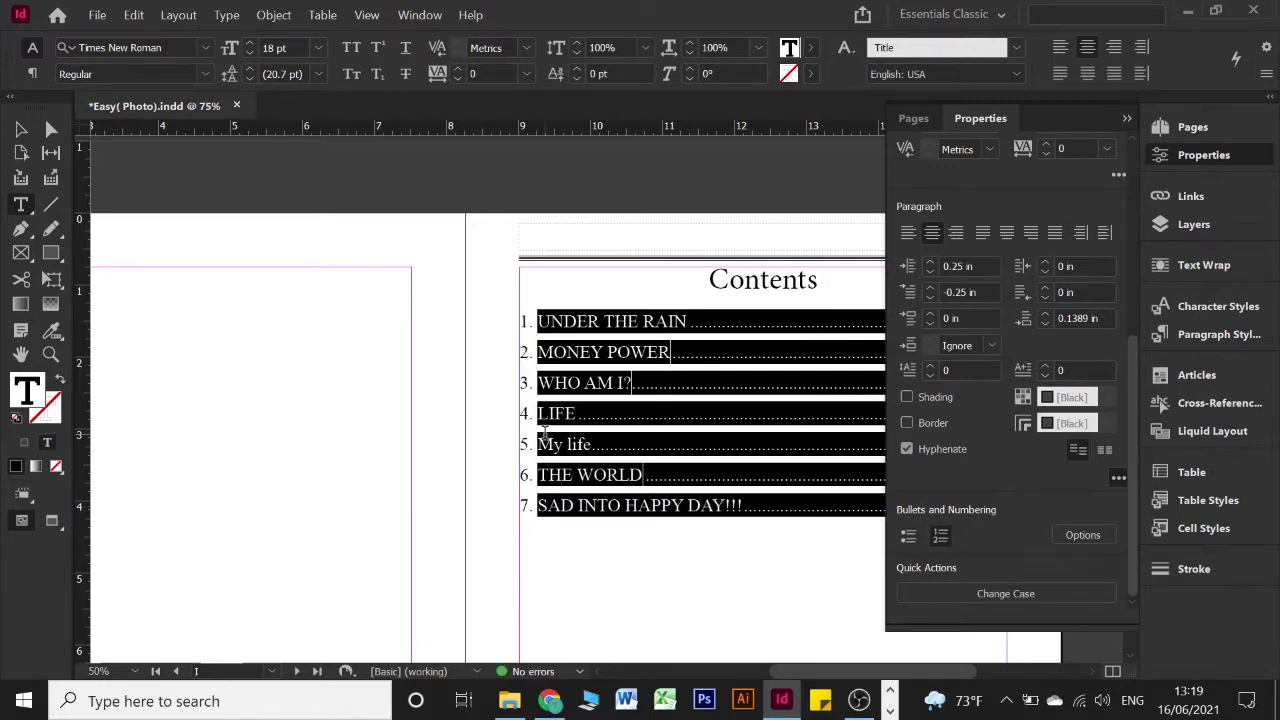
pyautogui.click(1127, 118)
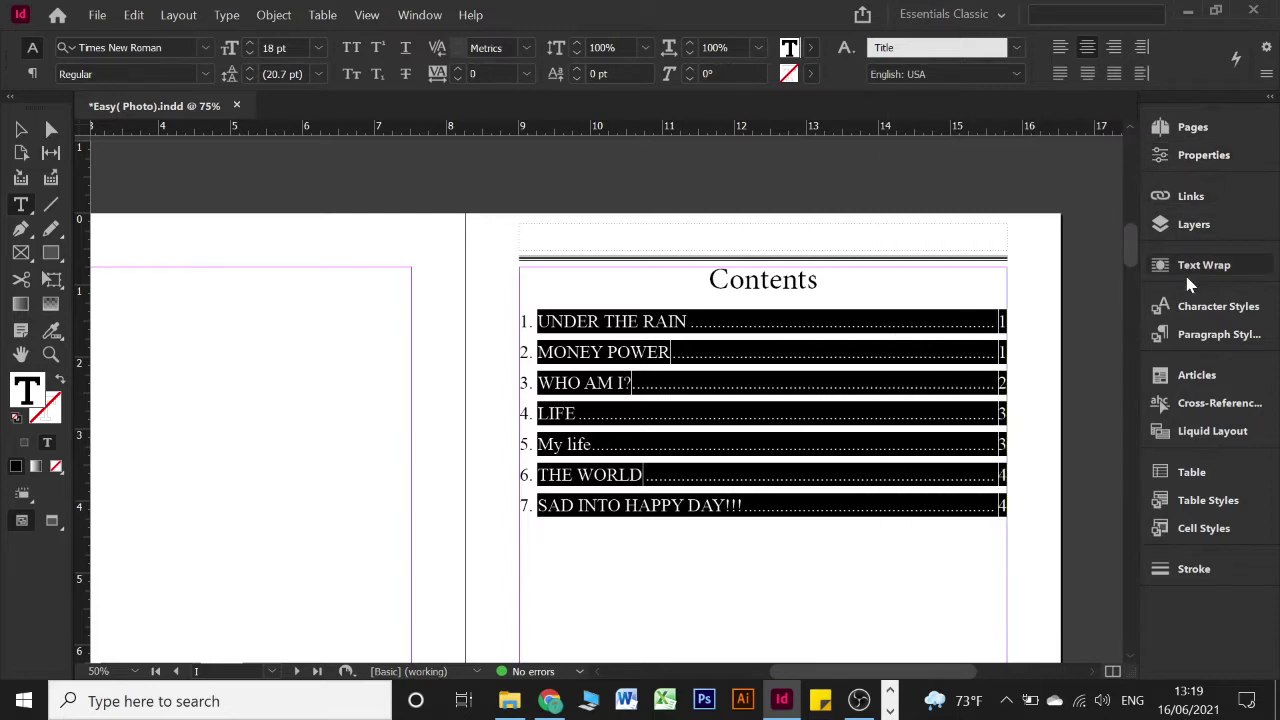
# Step: Redefine the TOC paragraph style from the numbered contents entries
pyautogui.click(1188, 336)
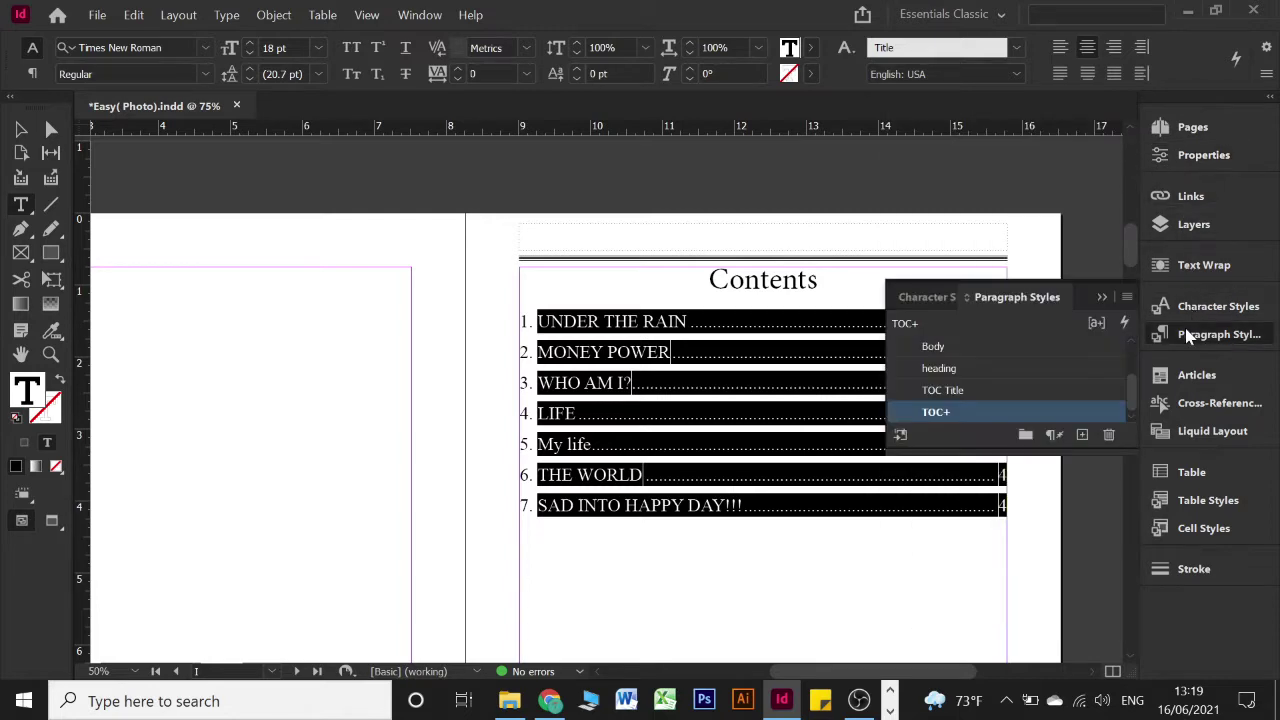
pyautogui.rightClick(930, 411)
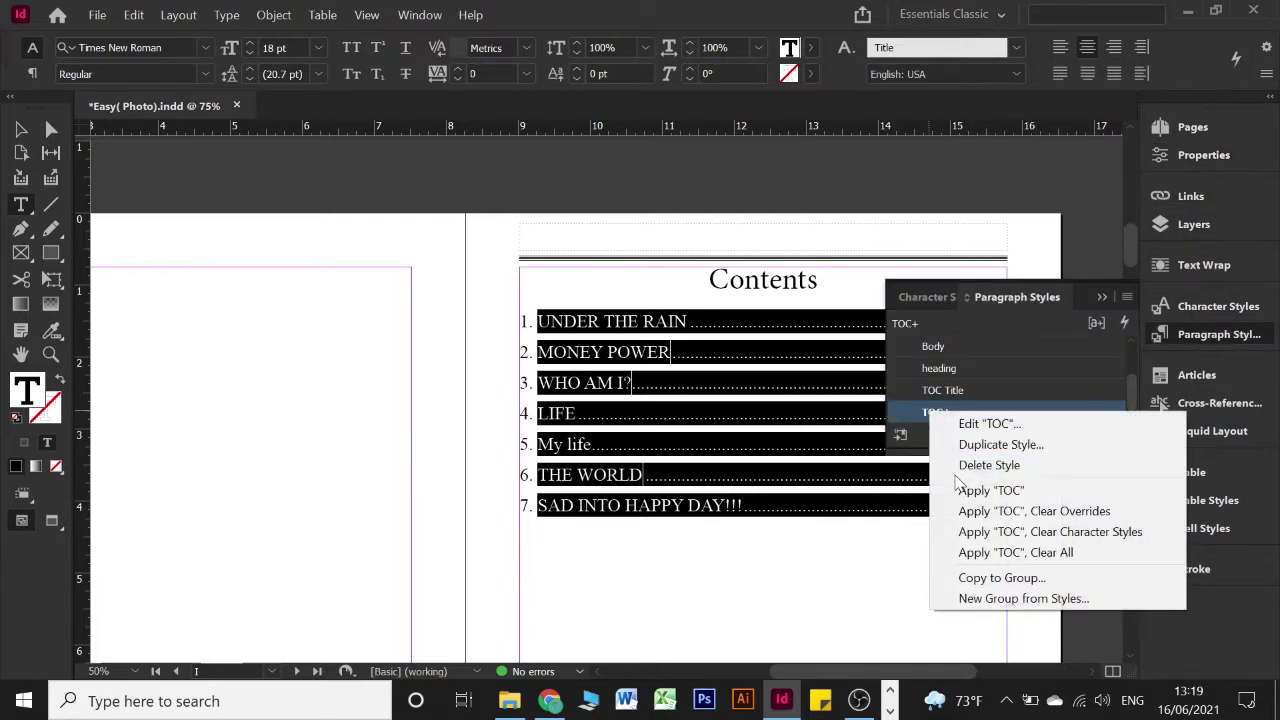
pyautogui.click(674, 368)
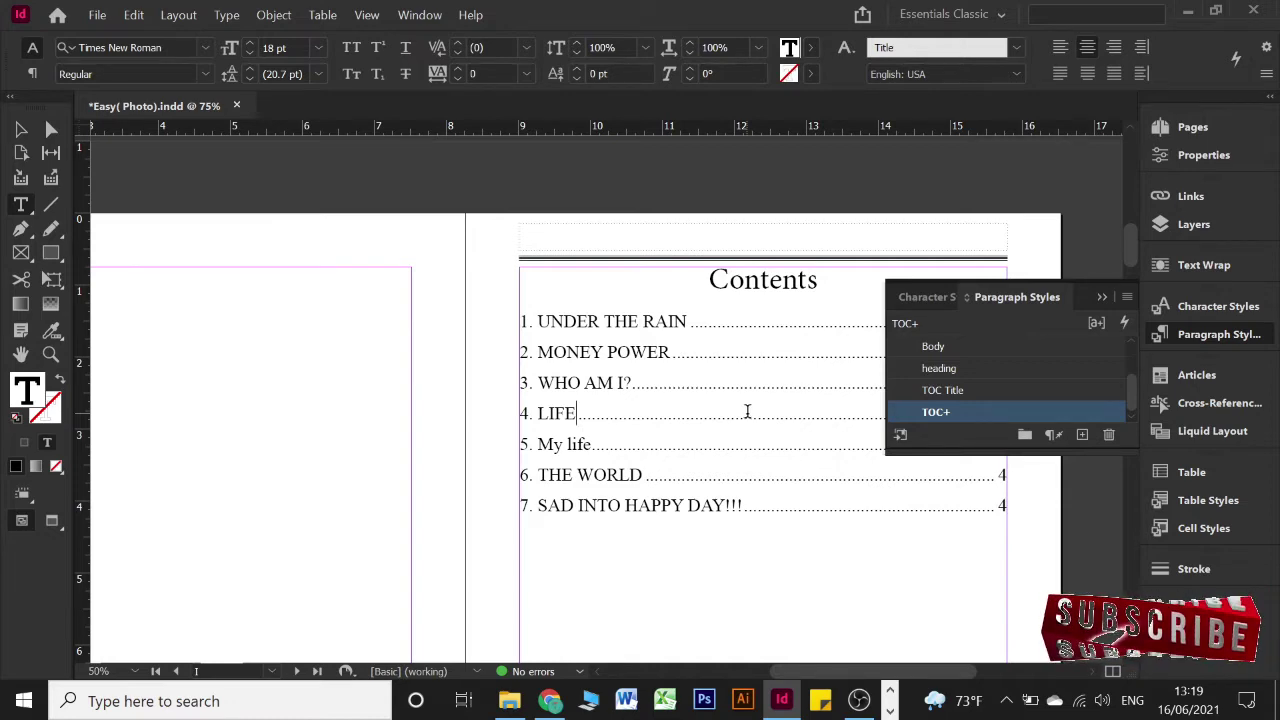
pyautogui.rightClick(959, 414)
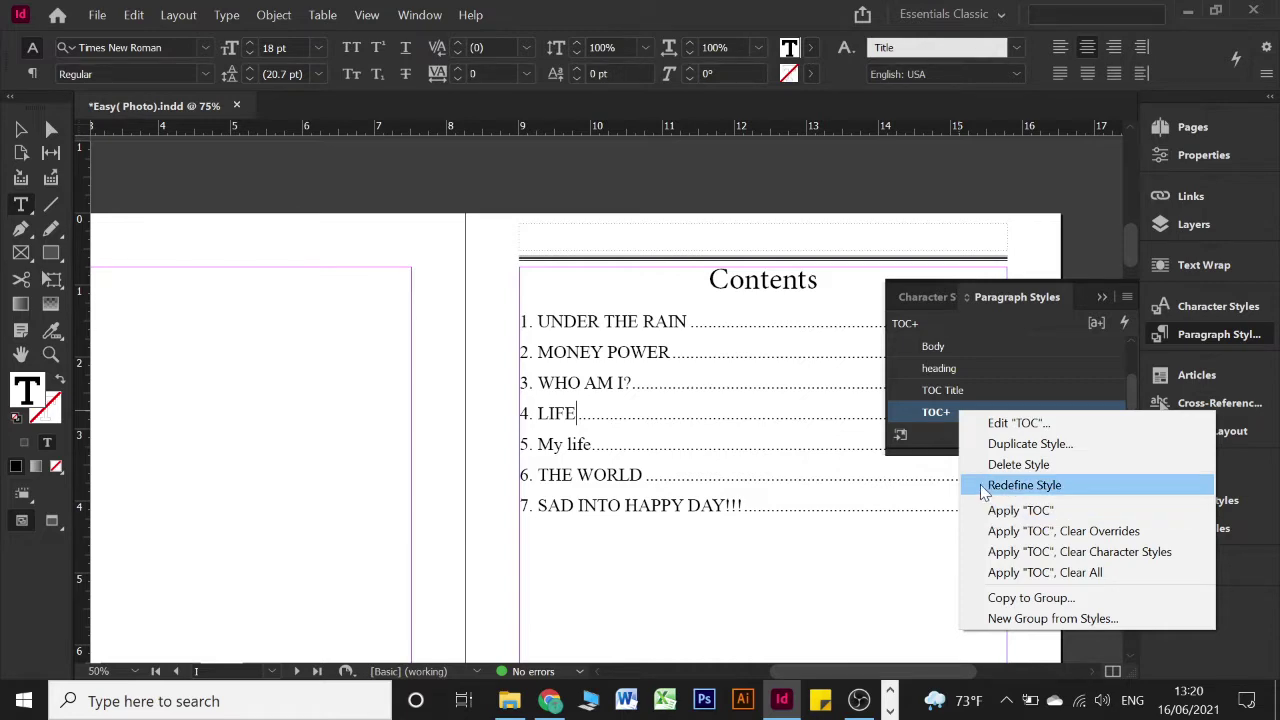
pyautogui.click(951, 419)
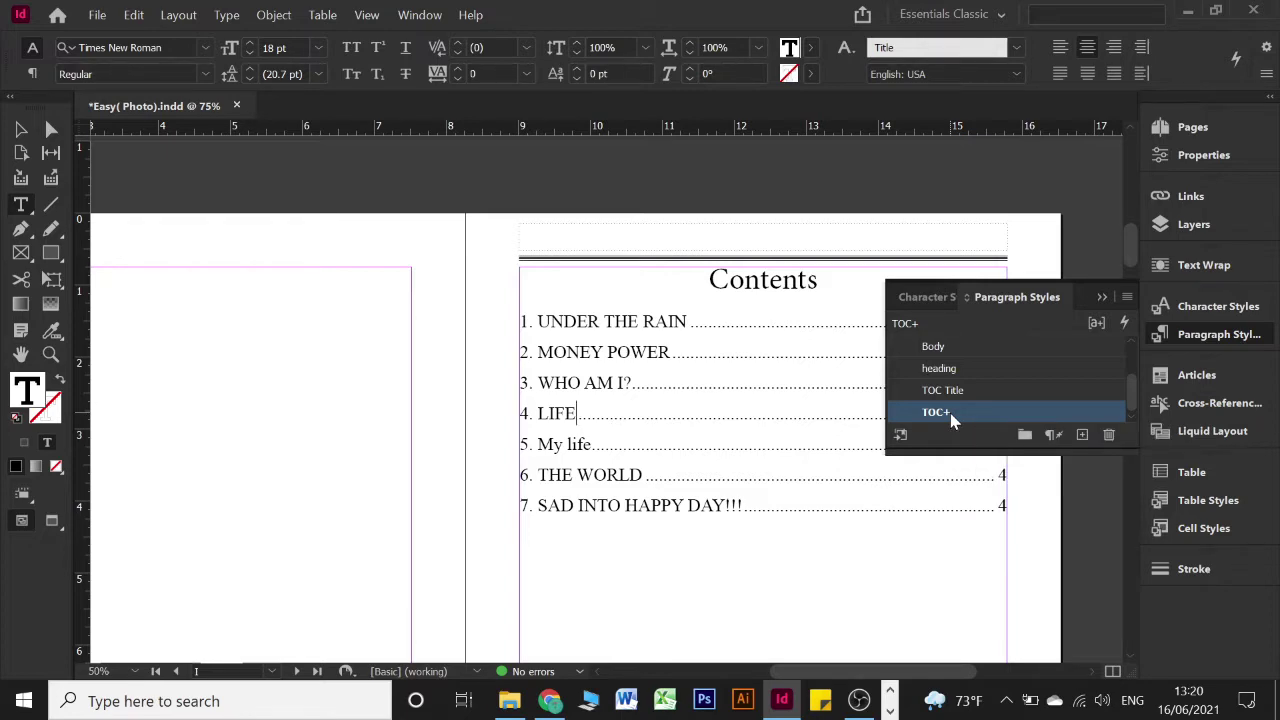
pyautogui.rightClick(952, 420)
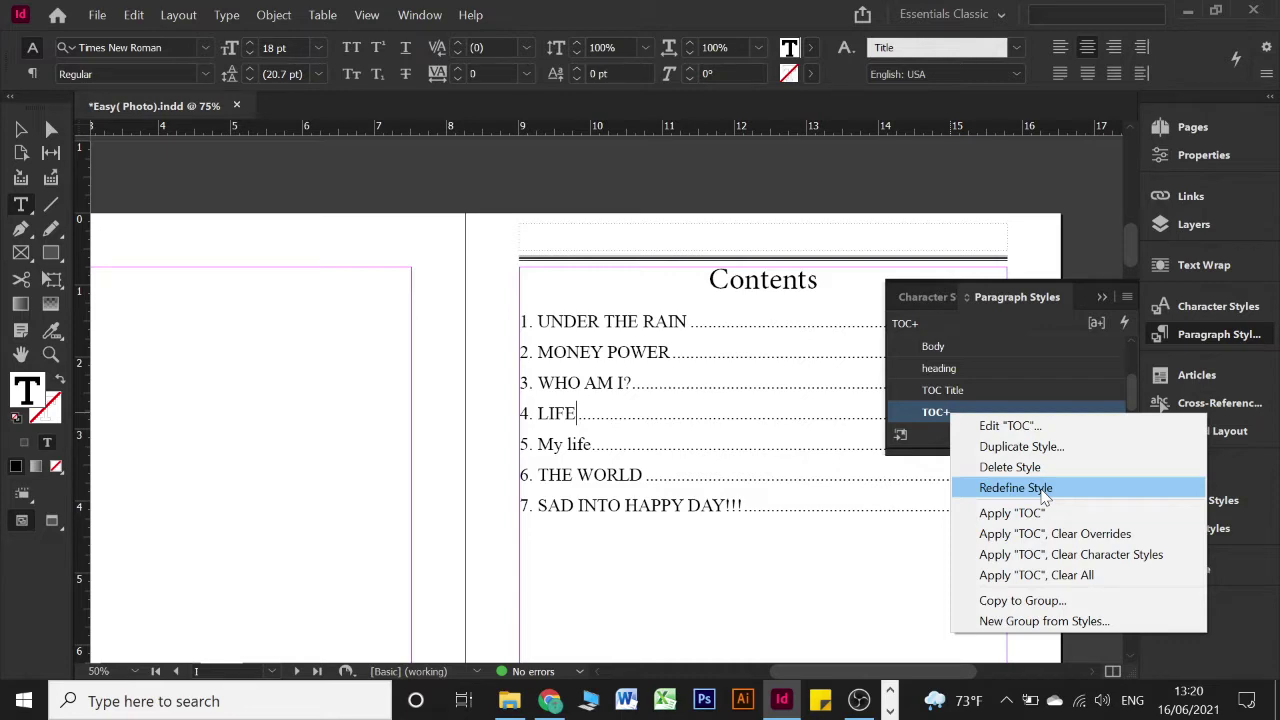
pyautogui.click(1043, 489)
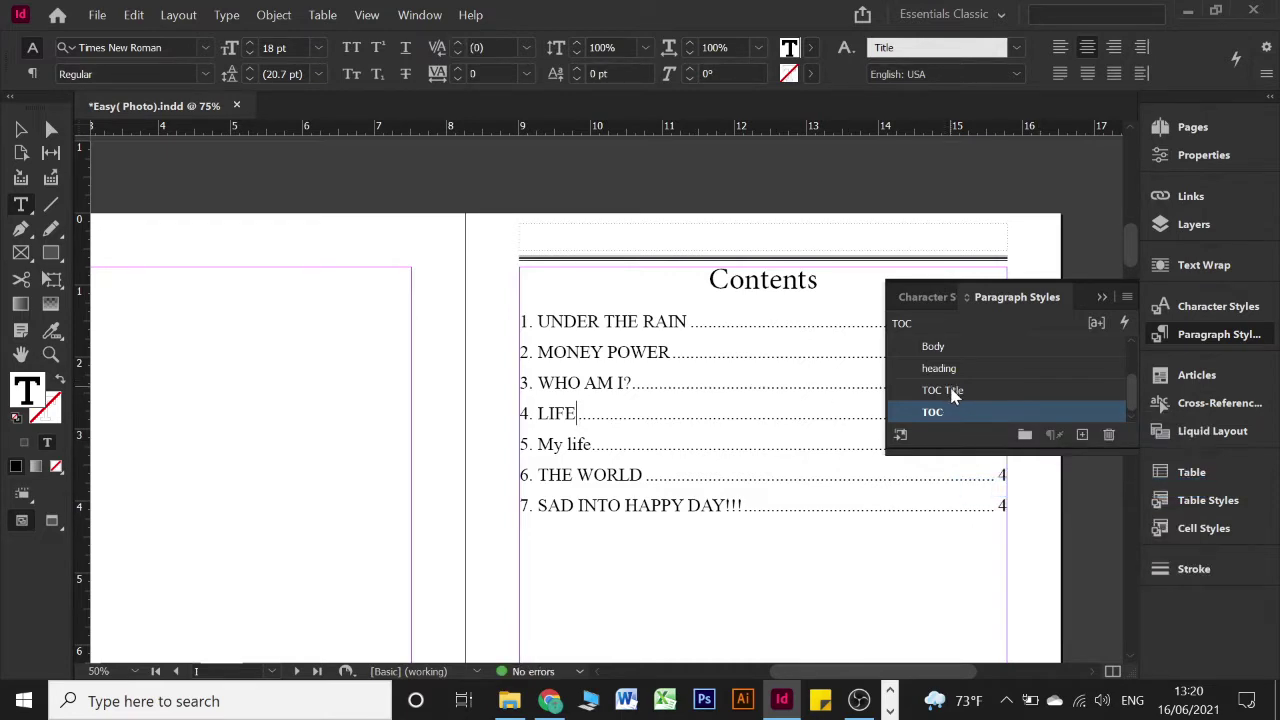
# Step: Select all the numbered entries and regenerate the table of contents with TOC as the entry style
pyautogui.moveTo(607, 352); pyautogui.dragTo(618, 352)
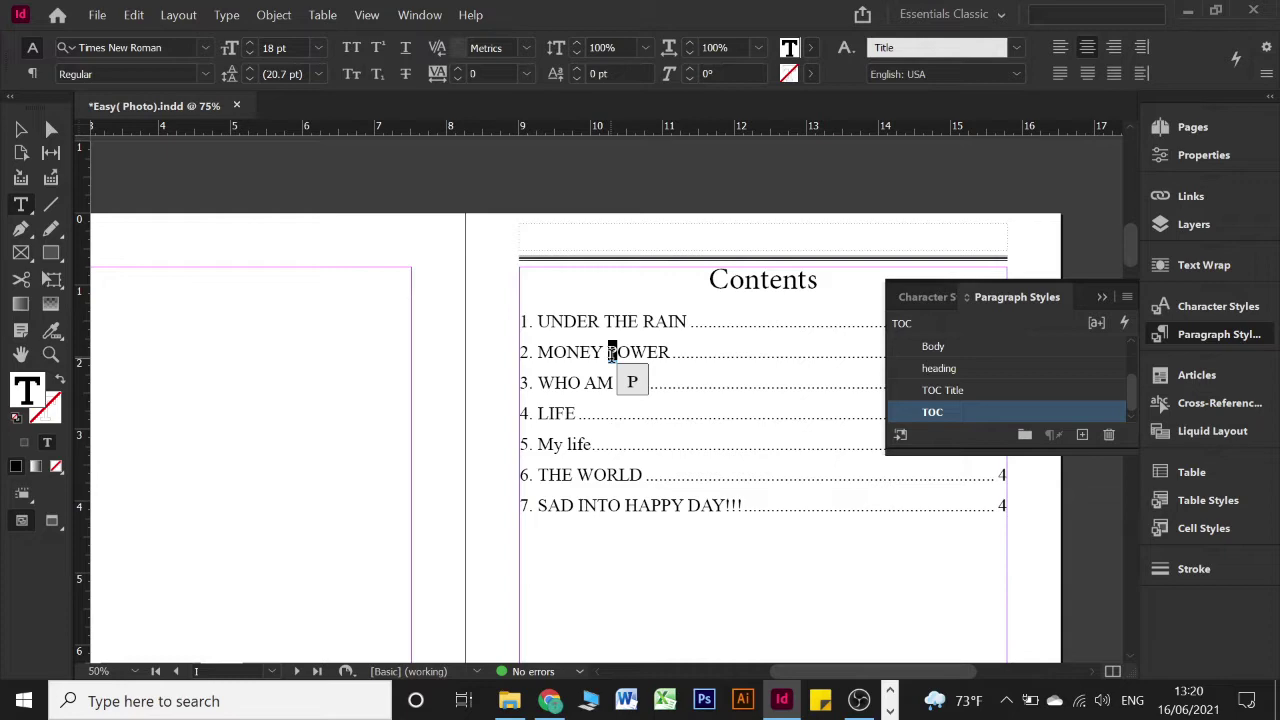
pyautogui.click(670, 352)
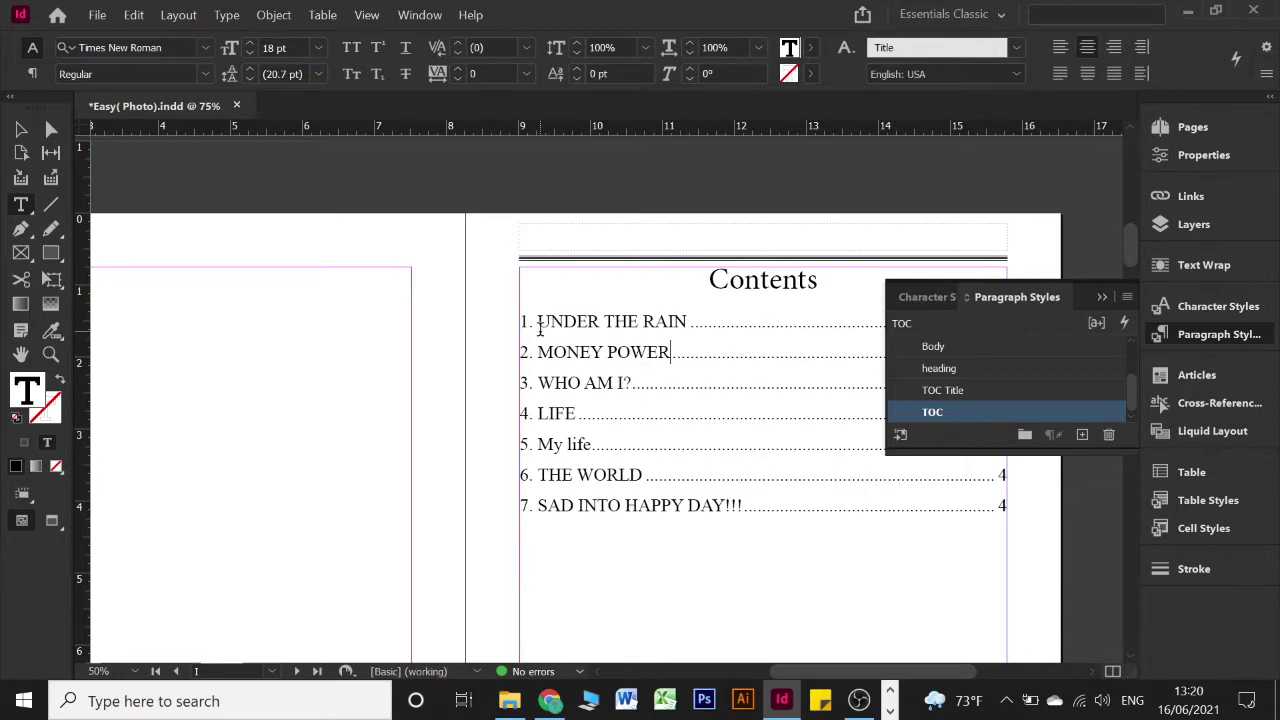
pyautogui.moveTo(537, 321); pyautogui.dragTo(1007, 503)
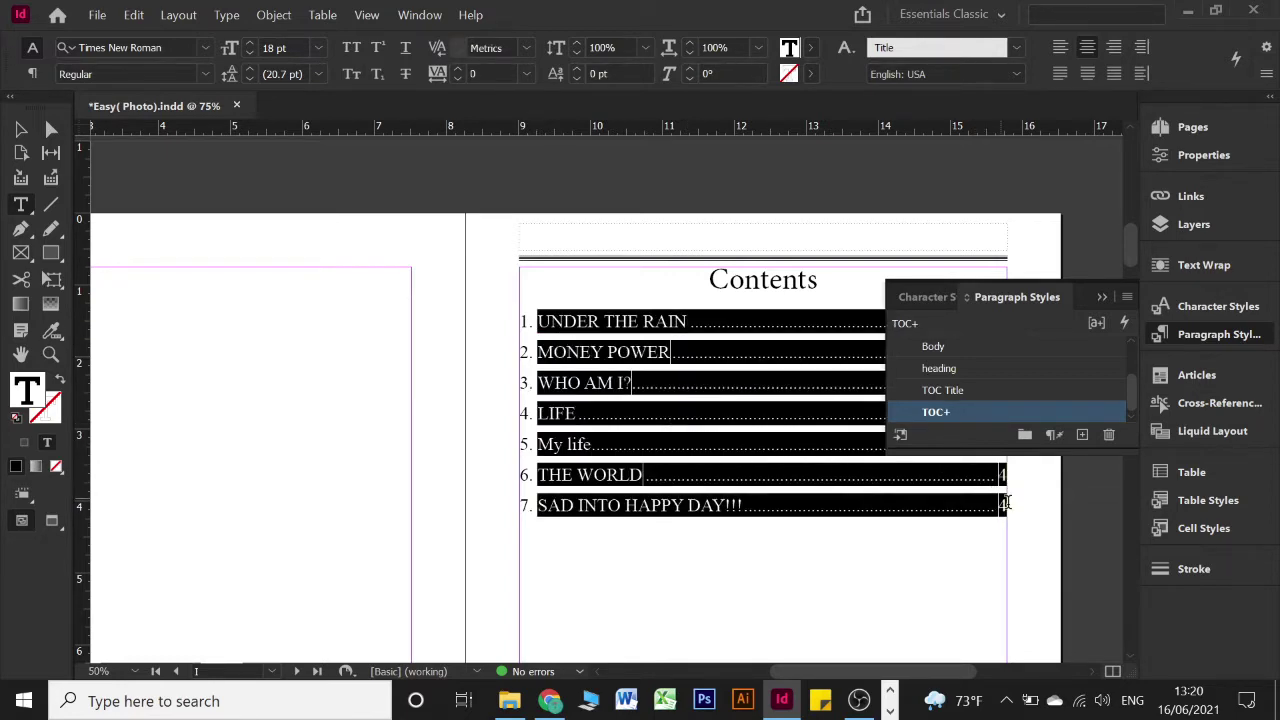
pyautogui.click(1102, 297)
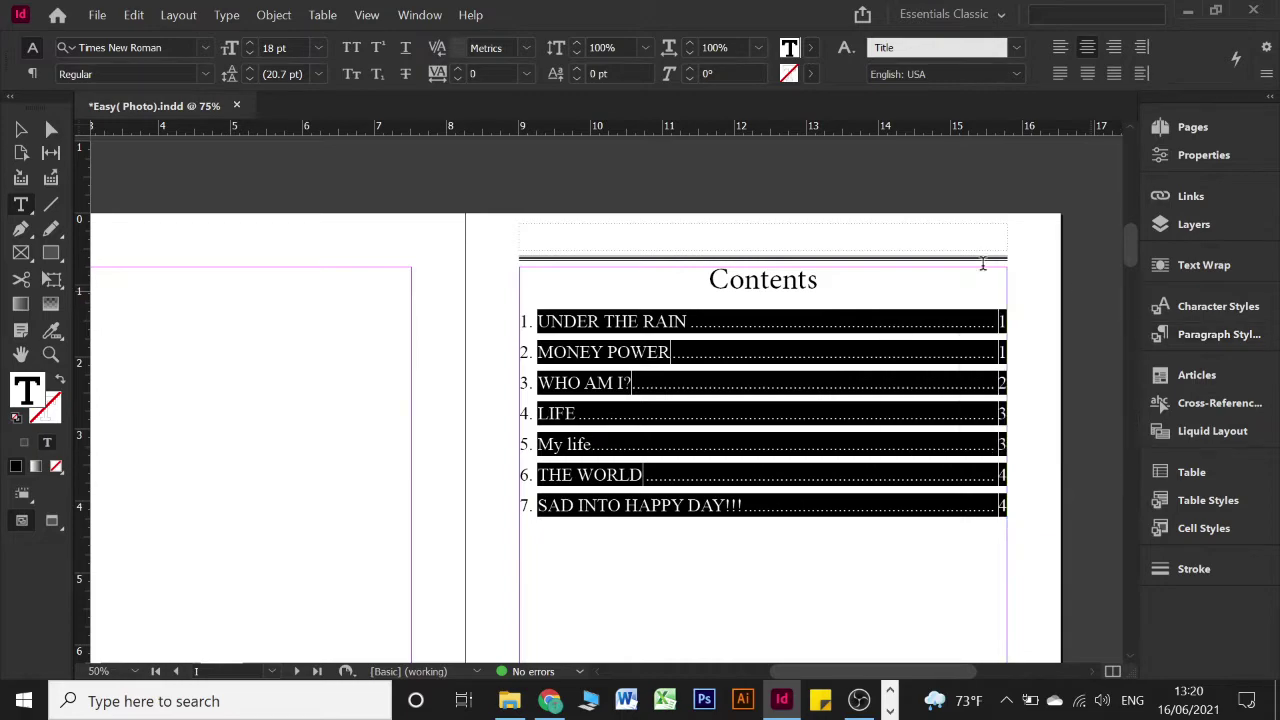
pyautogui.click(179, 15)
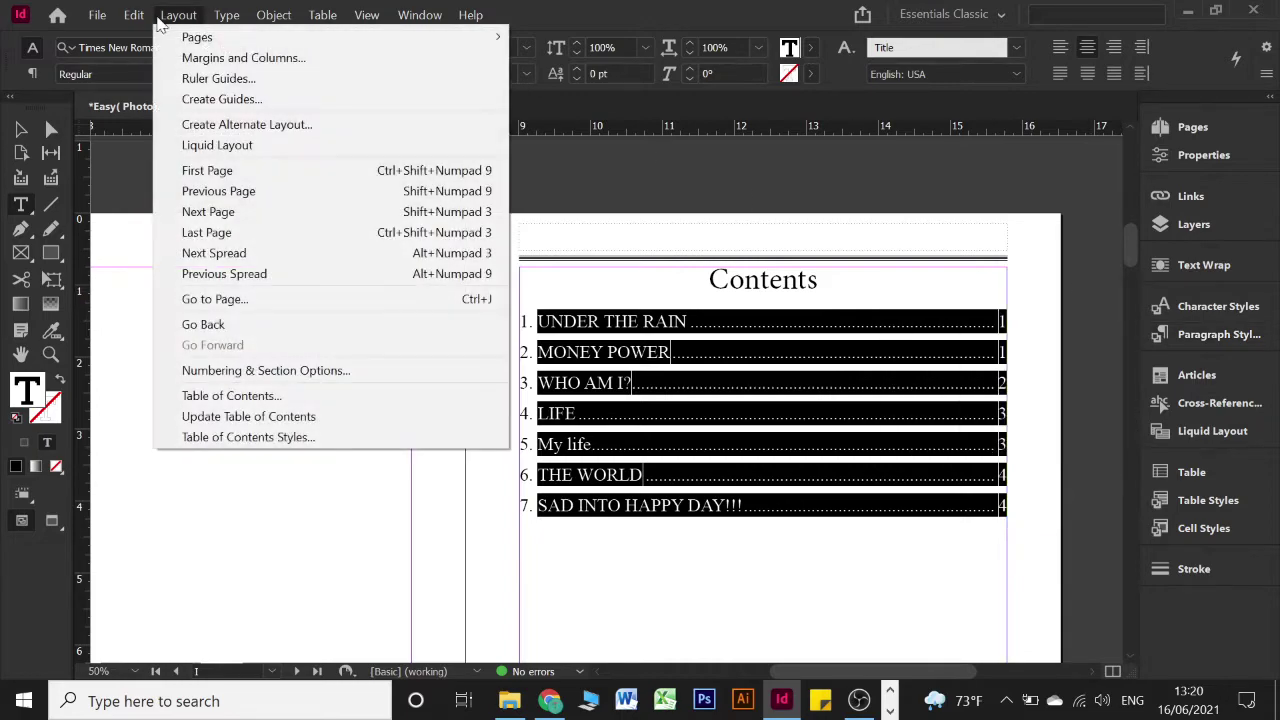
pyautogui.click(202, 395)
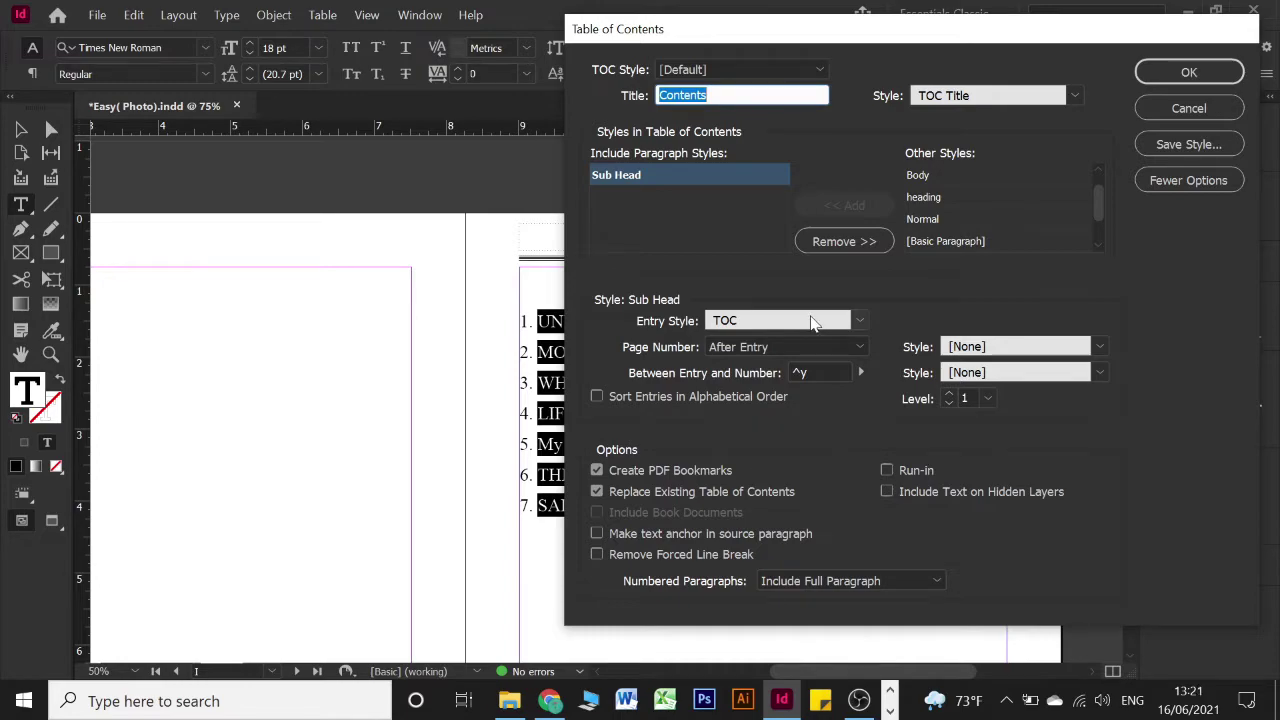
pyautogui.click(1189, 72)
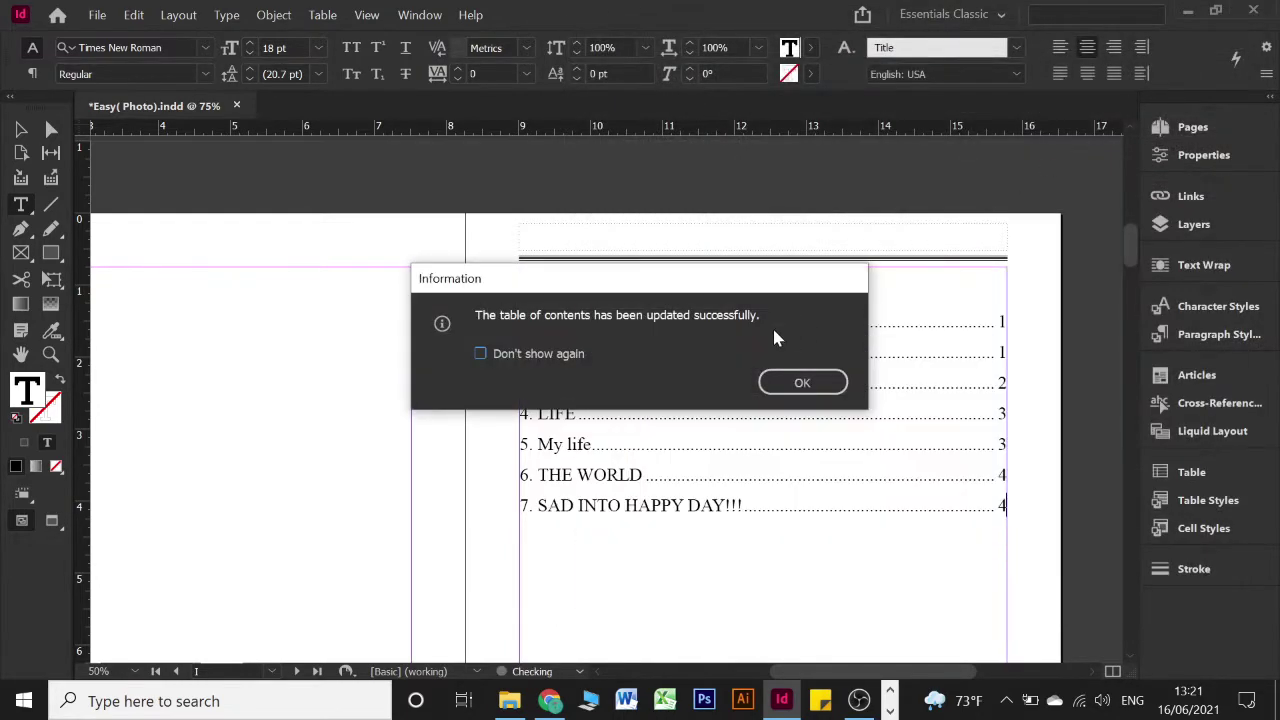
pyautogui.click(780, 380)
pyautogui.click(659, 460)
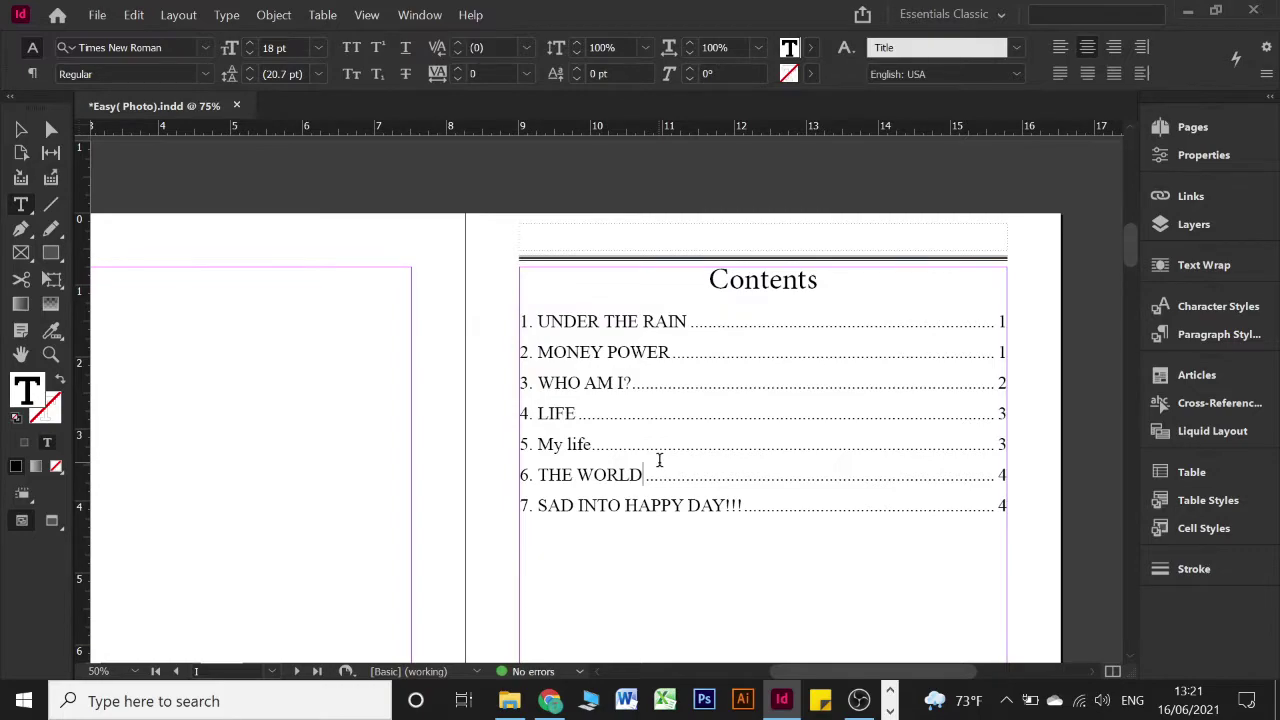
# Step: Look through the document's story pages to compare their headings and page numbers with the contents list
pyautogui.scroll(1, 659, 460)
pyautogui.scroll(-4, 660, 455)
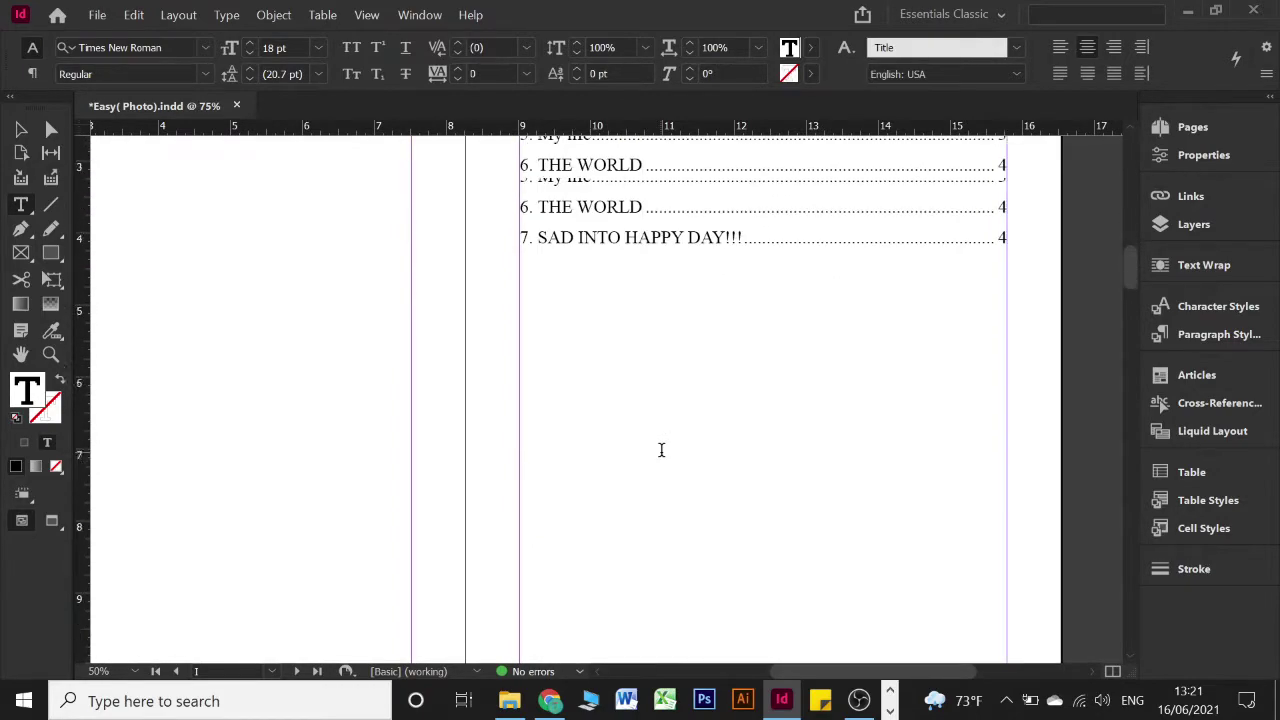
pyautogui.scroll(-10, 661, 450)
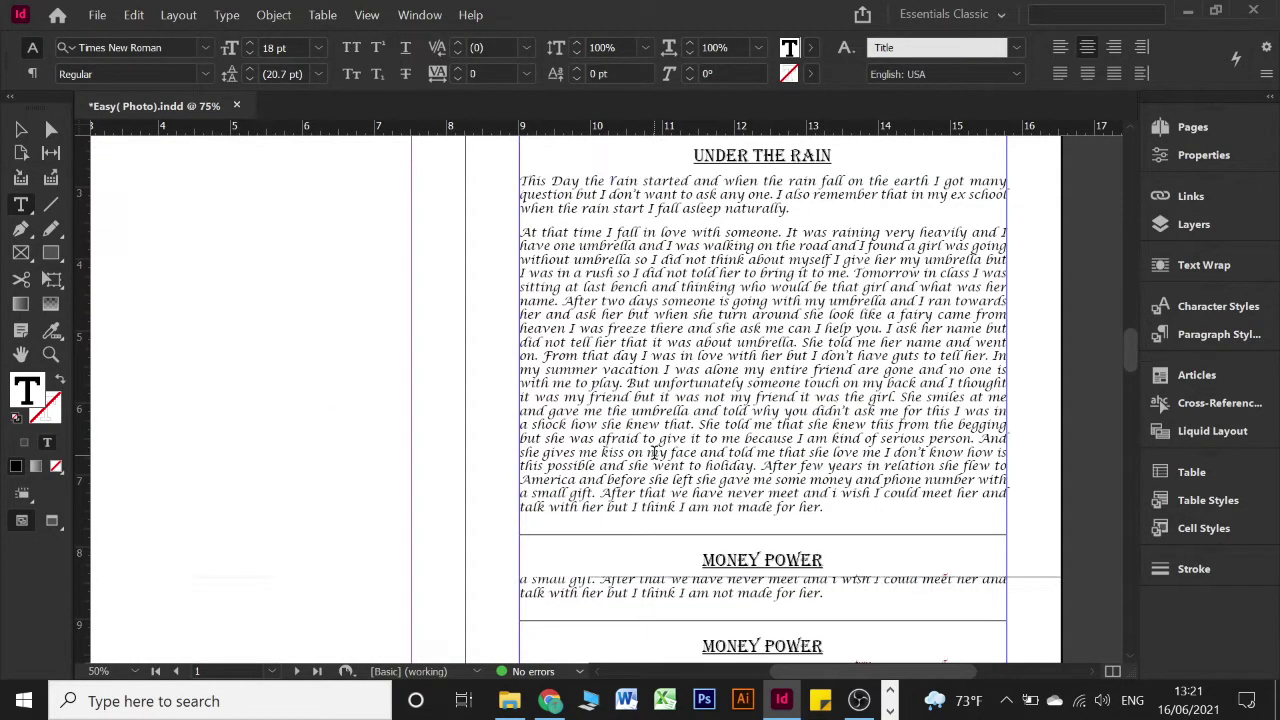
pyautogui.scroll(-10, 657, 455)
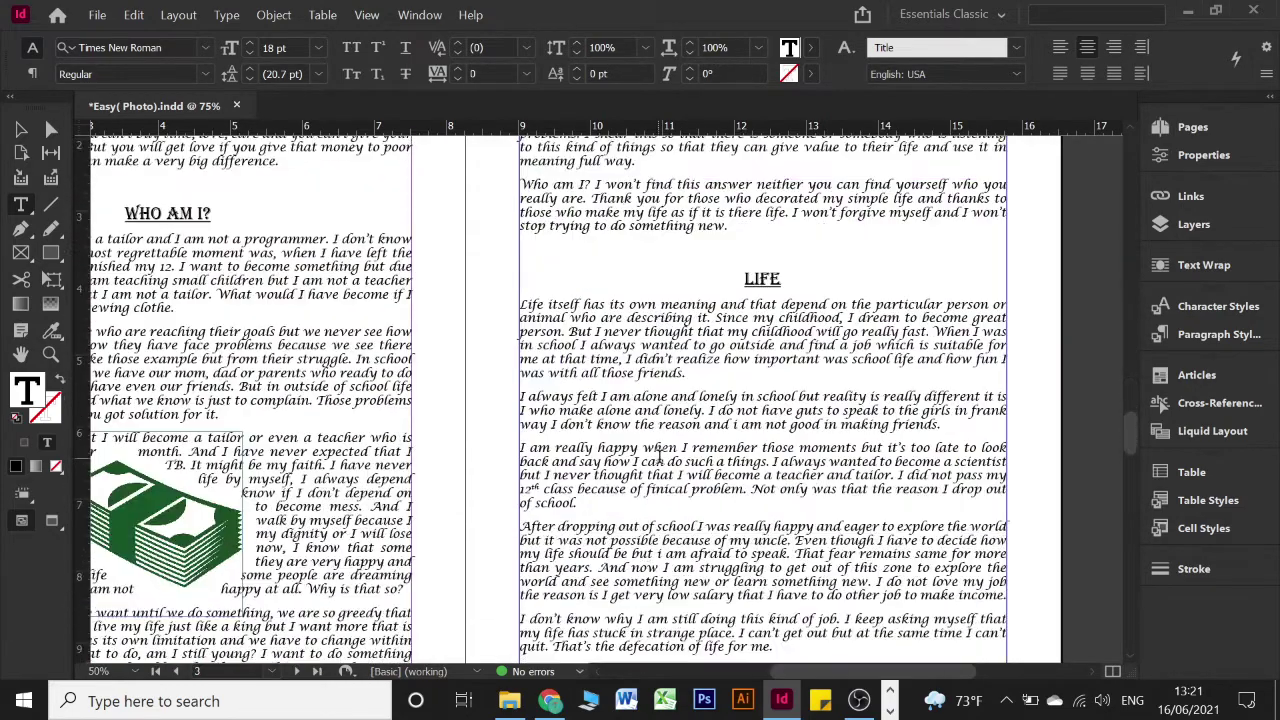
pyautogui.scroll(-2, 660, 455)
pyautogui.scroll(10, 660, 456)
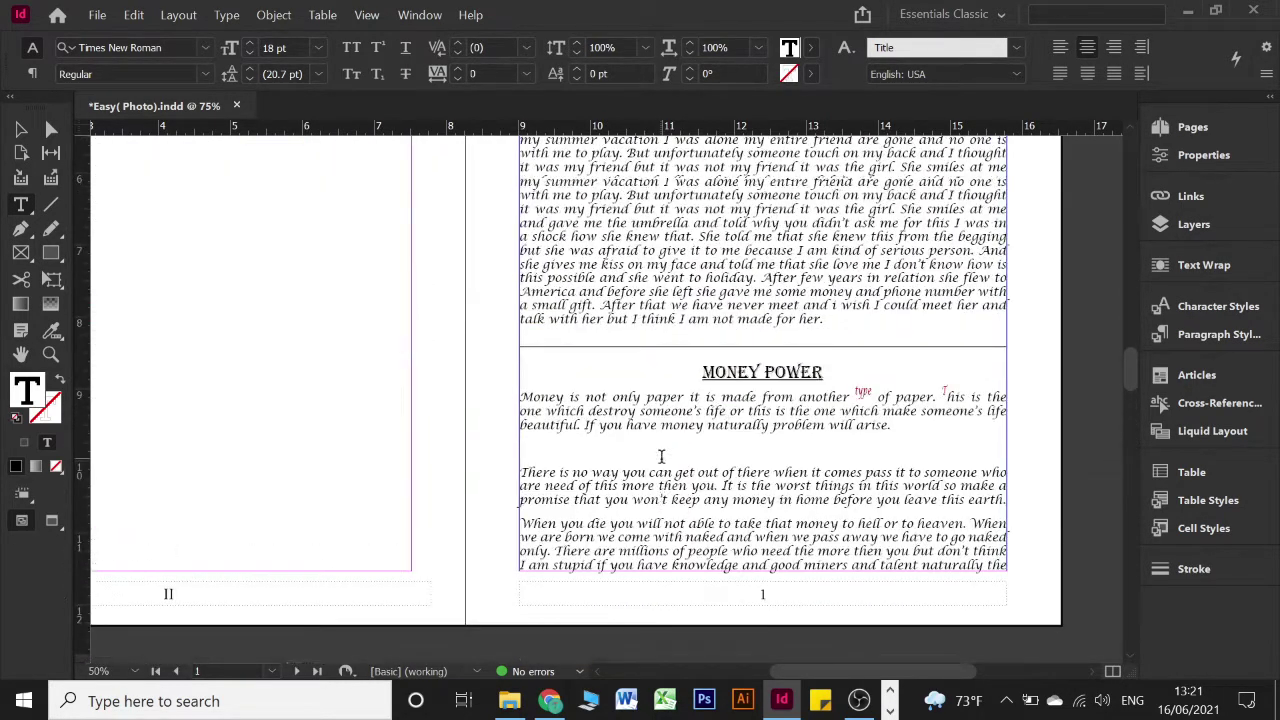
# Step: Replace the word UNDER with ABOVE in the UNDER THE RAIN story heading on page 1
pyautogui.scroll(12, 661, 456)
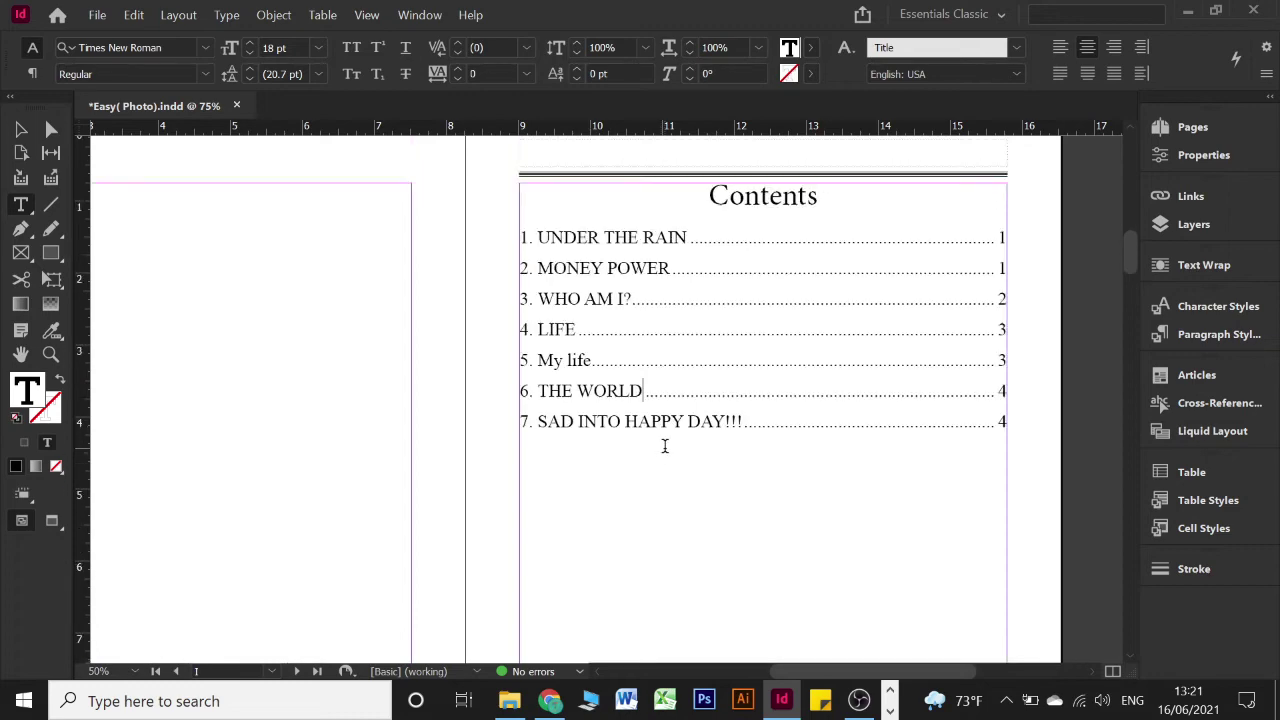
pyautogui.scroll(-3, 664, 446)
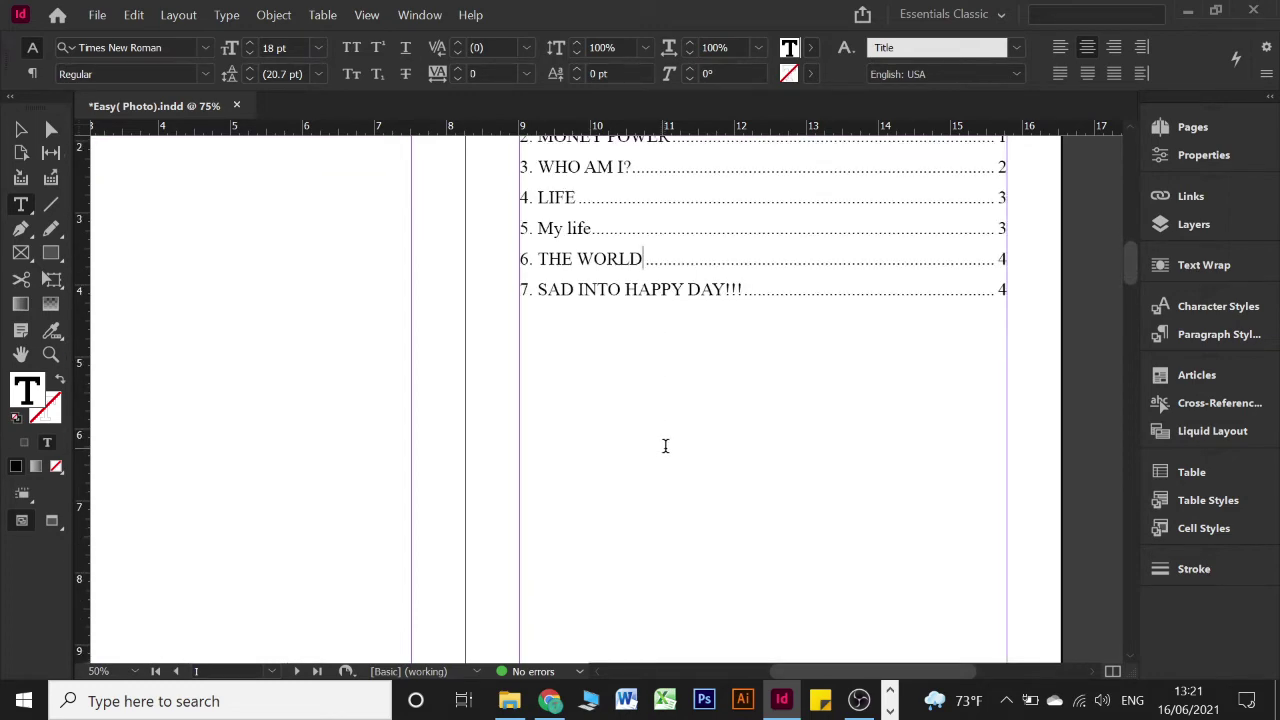
pyautogui.scroll(-15, 665, 446)
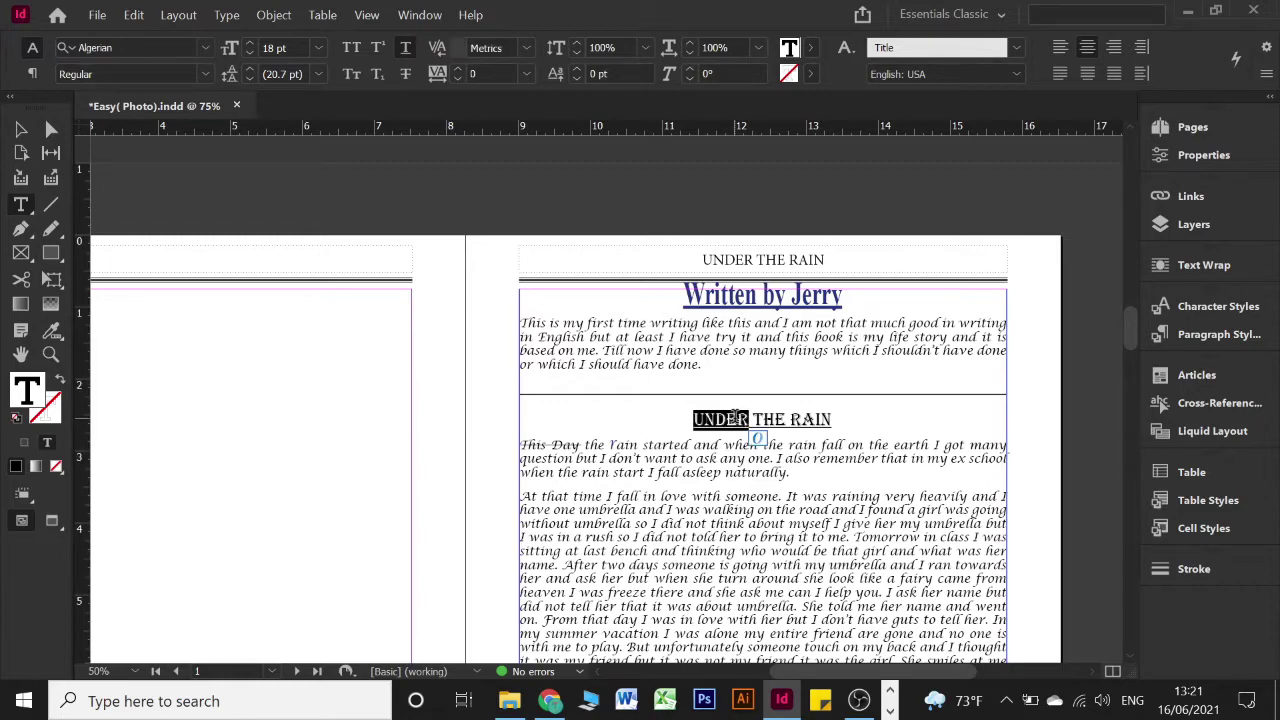
pyautogui.write('ABOVE')
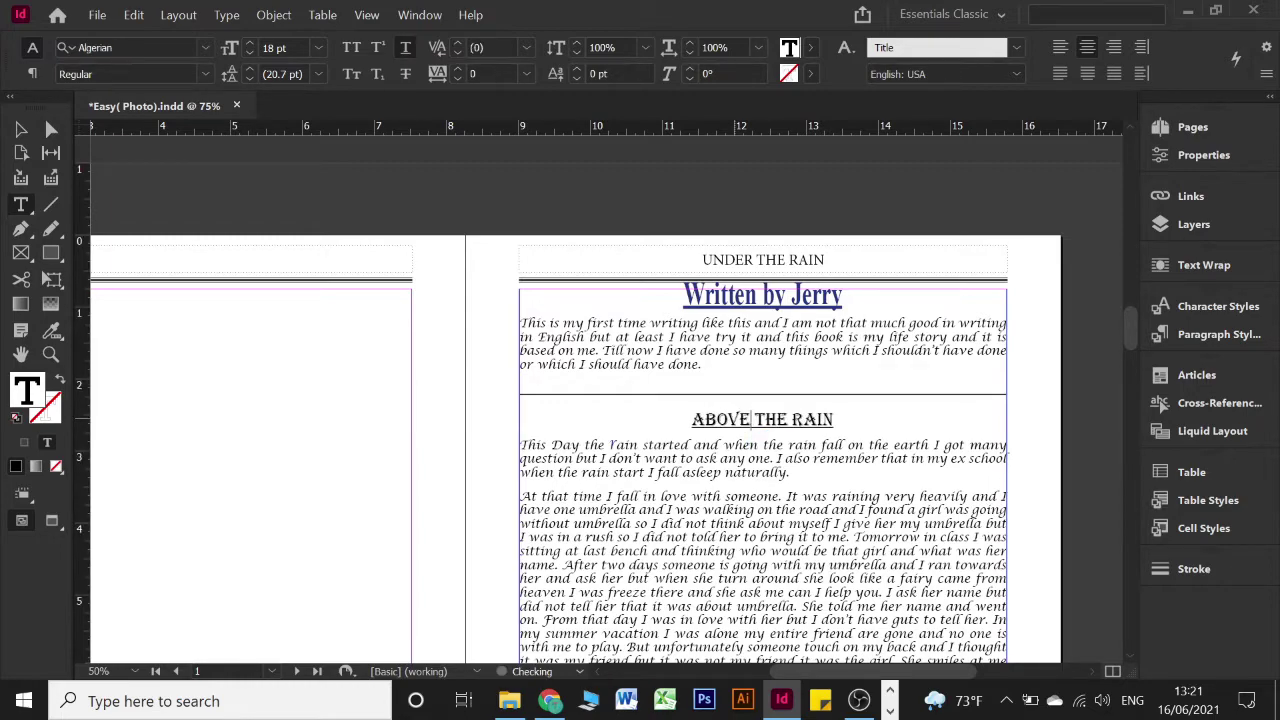
# Step: Update the existing table of contents on the Contents page so it picks up the edited first heading
pyautogui.scroll(8, 770, 324)
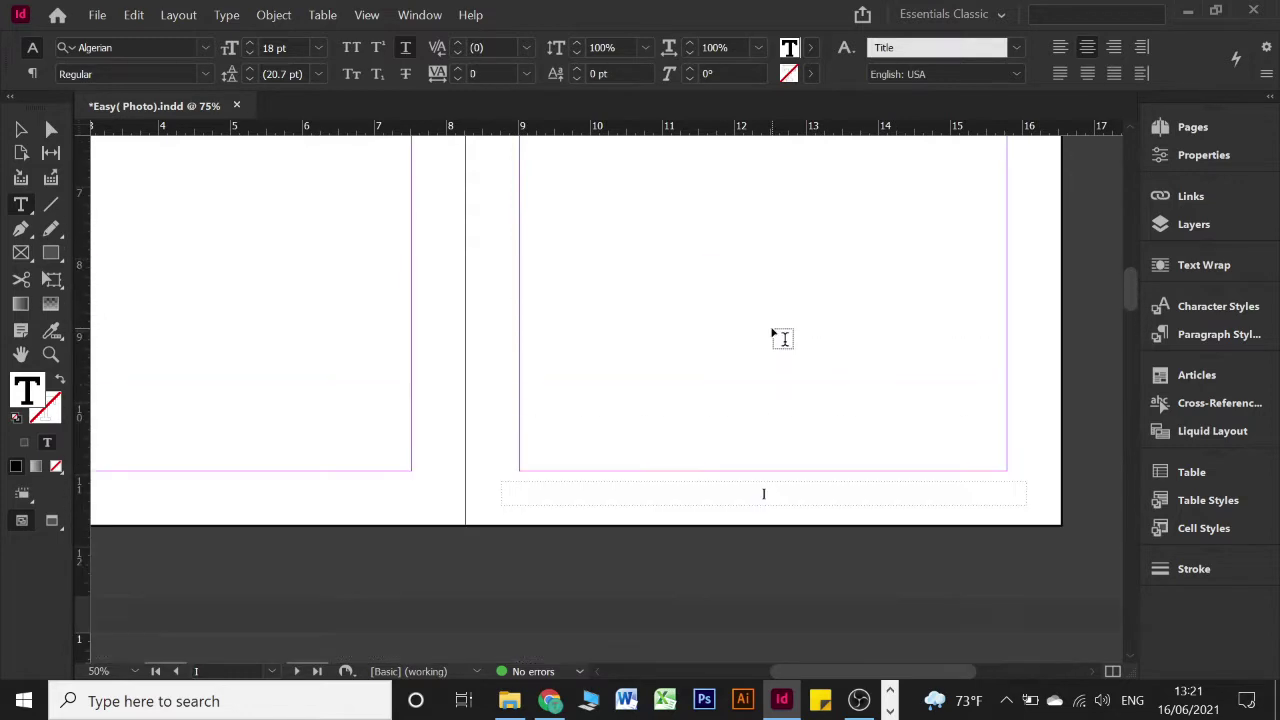
pyautogui.scroll(3, 771, 325)
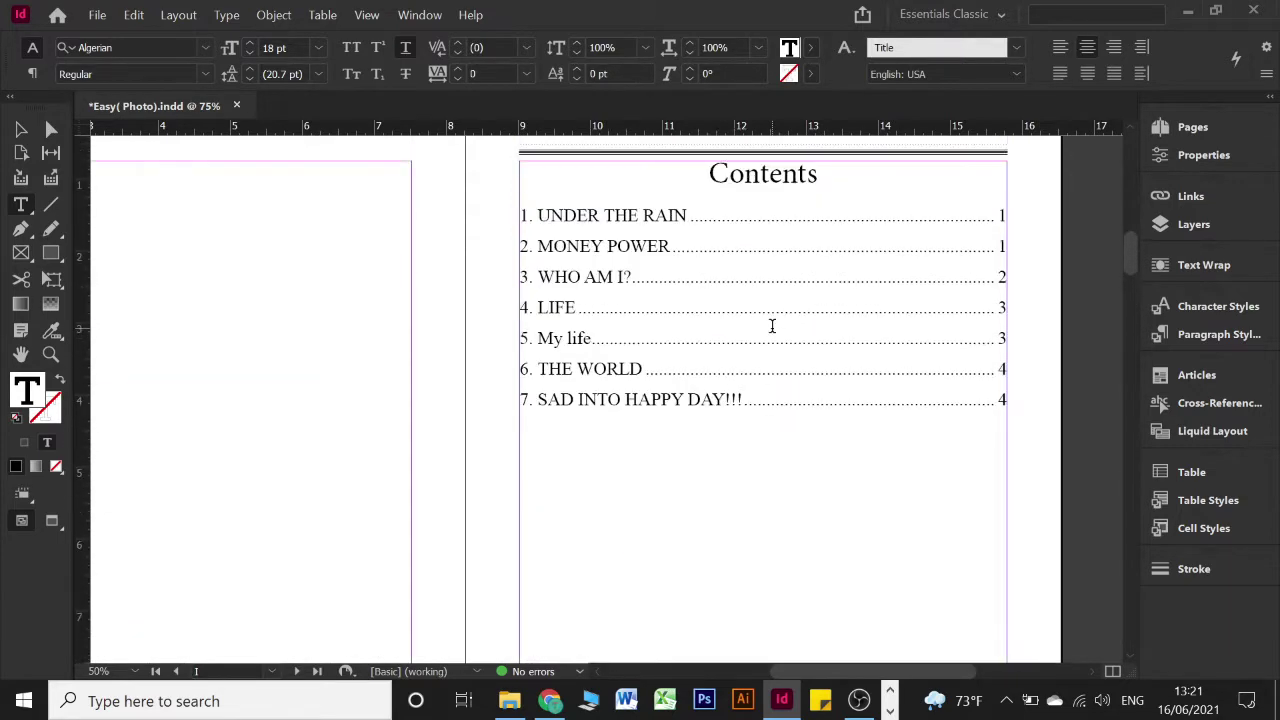
pyautogui.click(598, 231)
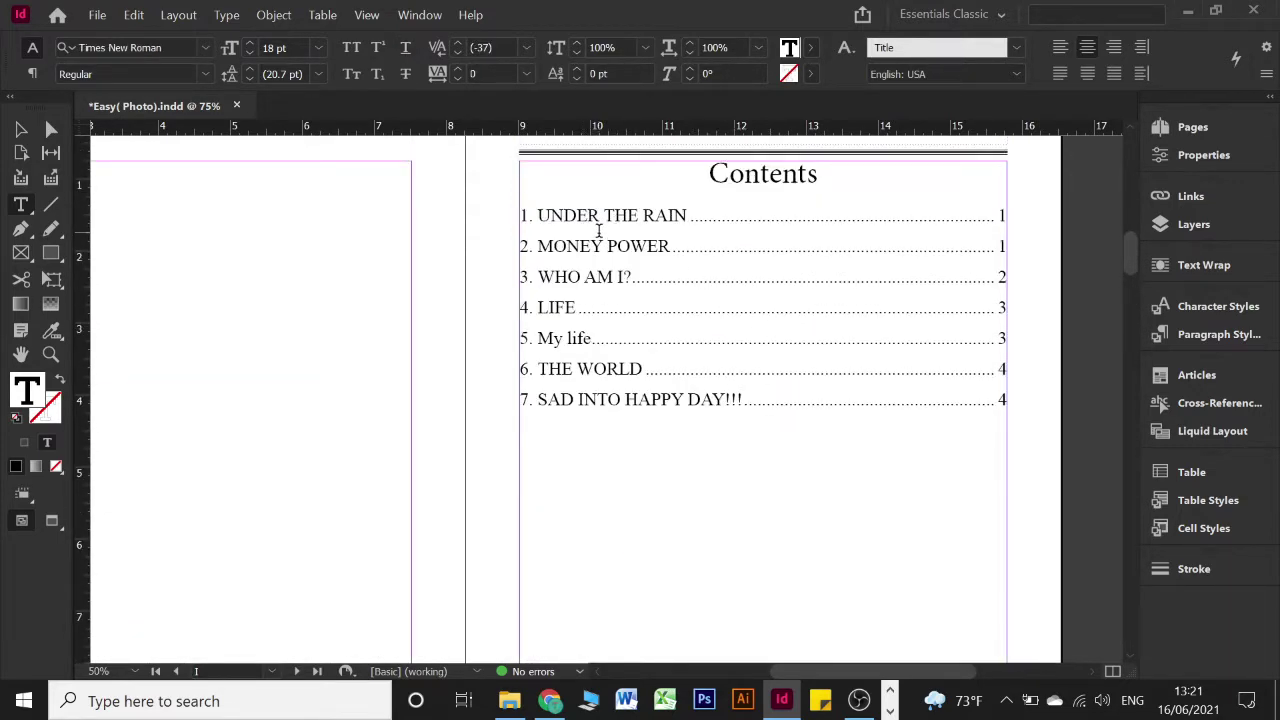
pyautogui.scroll(-1, 598, 231)
pyautogui.scroll(1, 598, 231)
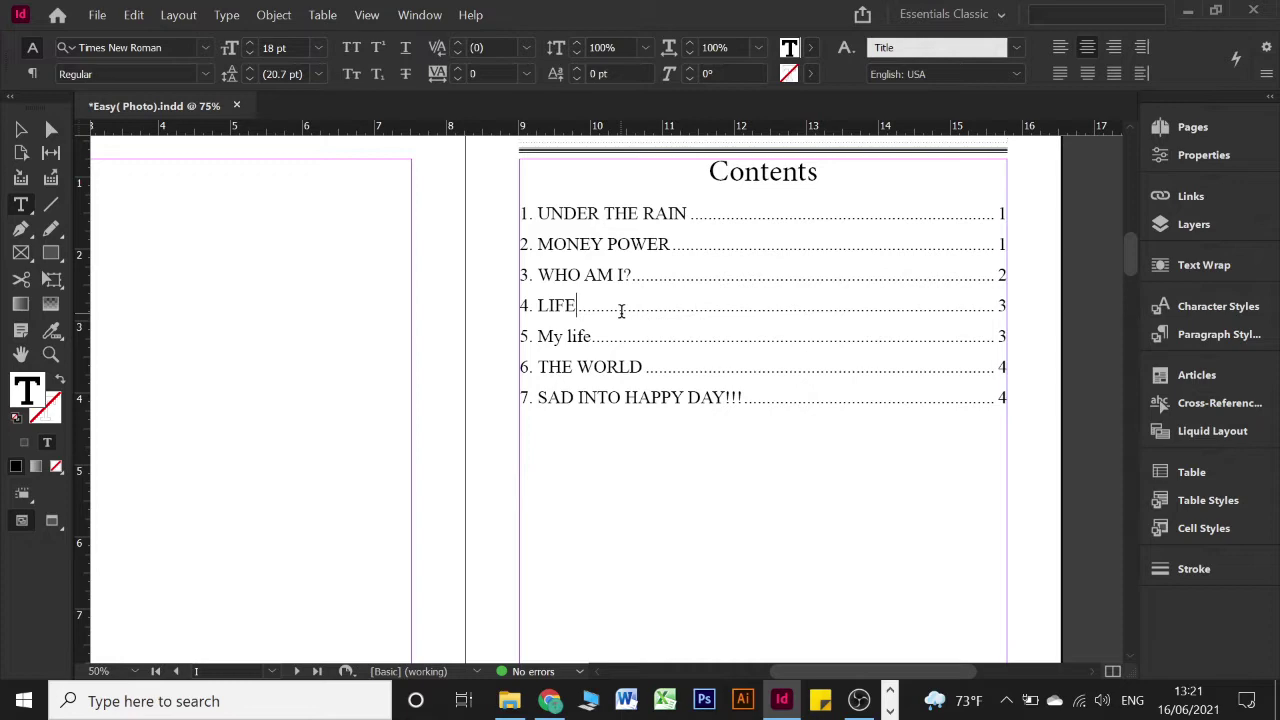
pyautogui.click(178, 14)
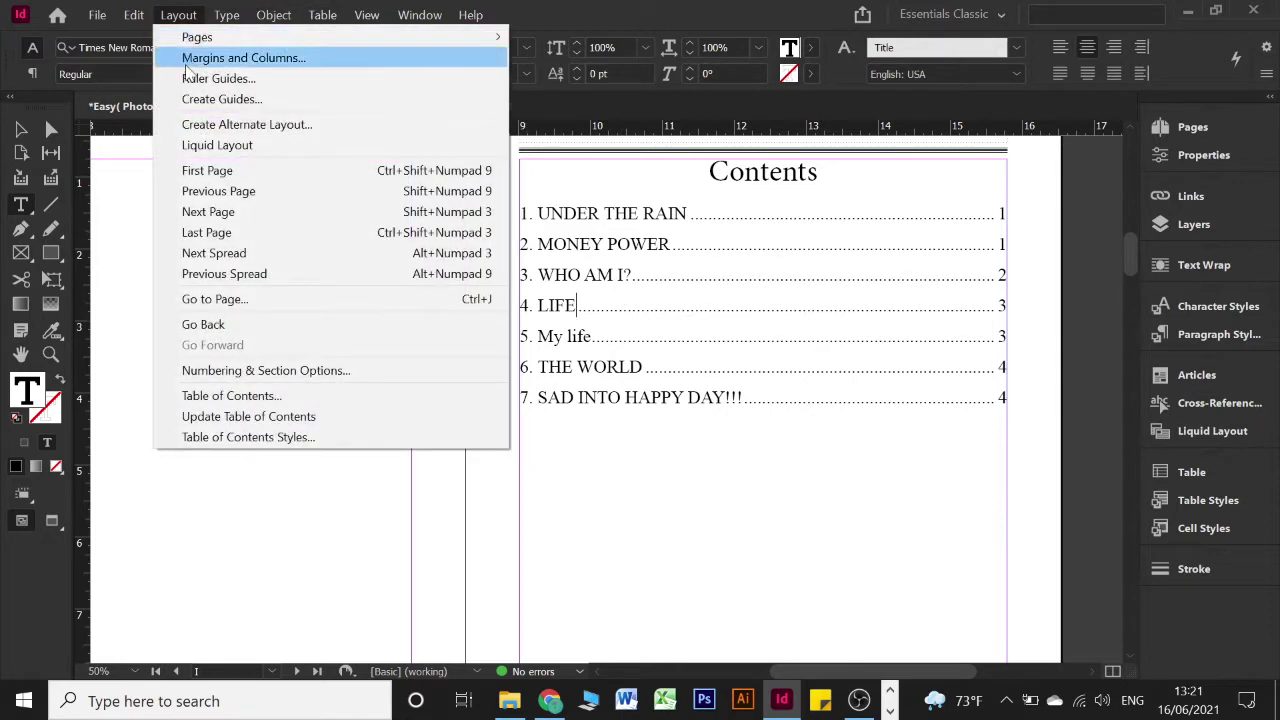
pyautogui.click(208, 427)
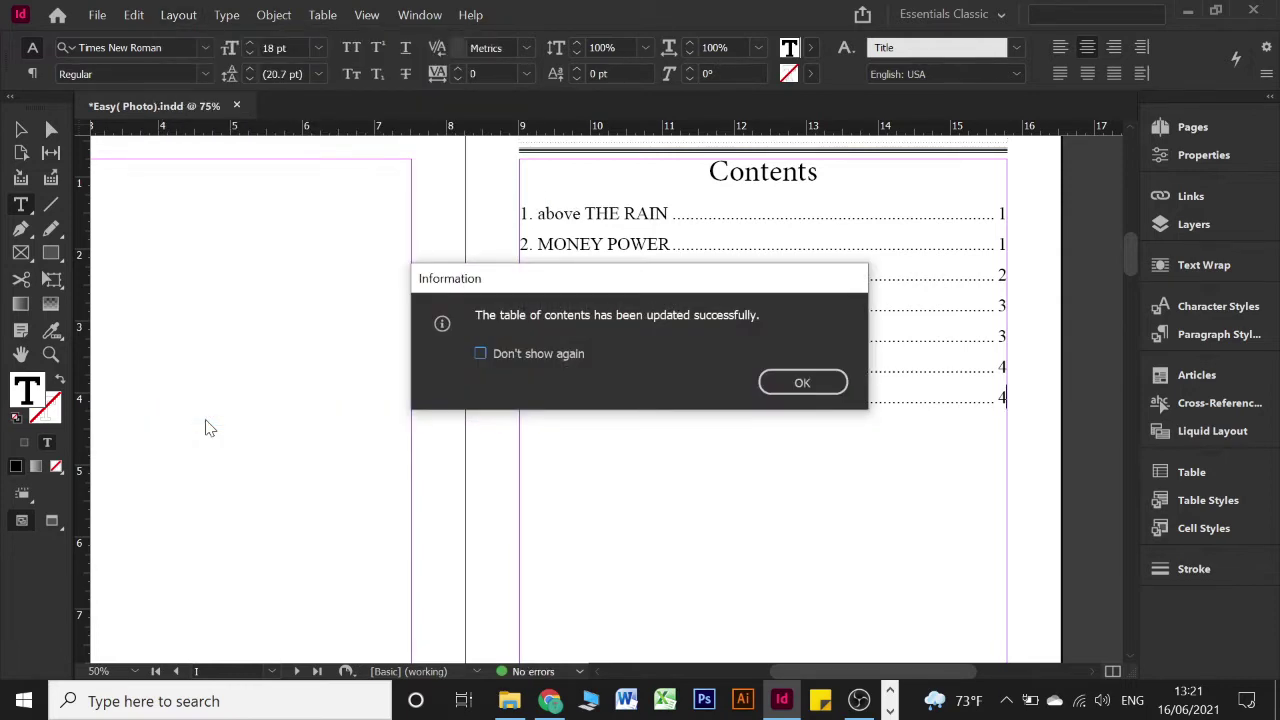
pyautogui.click(826, 386)
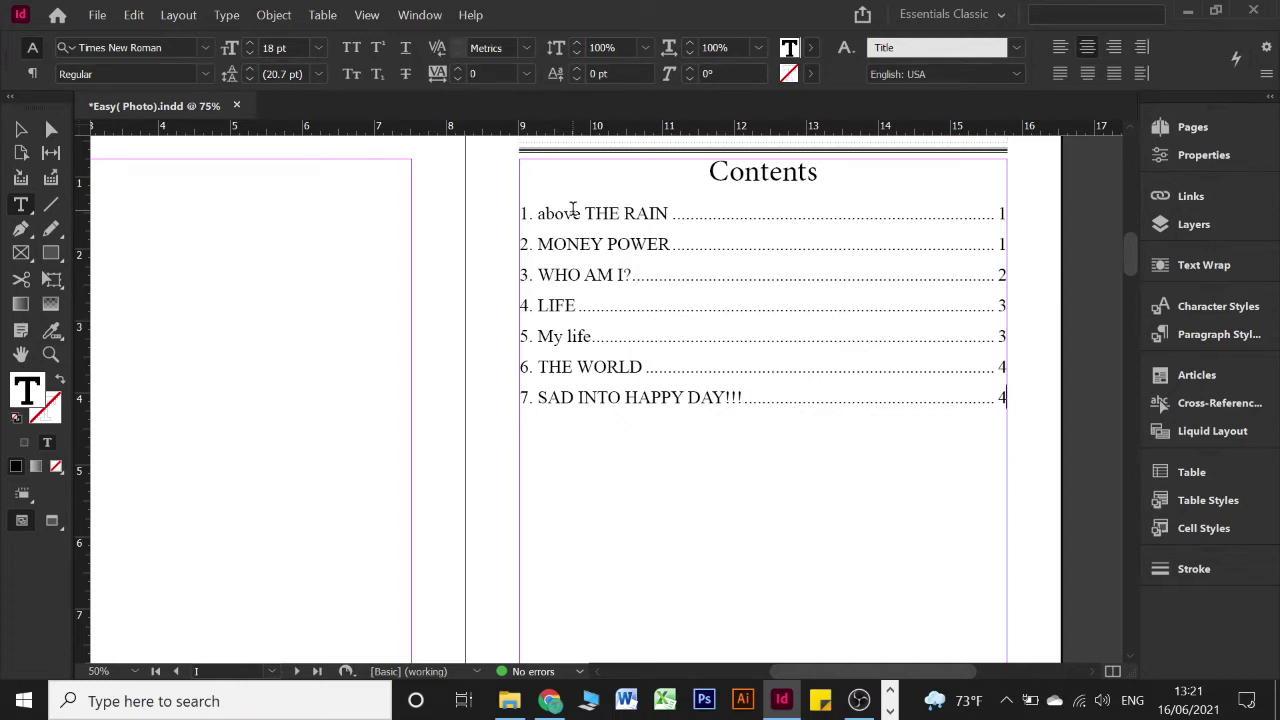
# Step: Undo the table of contents update and the wording change in the first story heading
pyautogui.hotkey('ctrl', 'z')
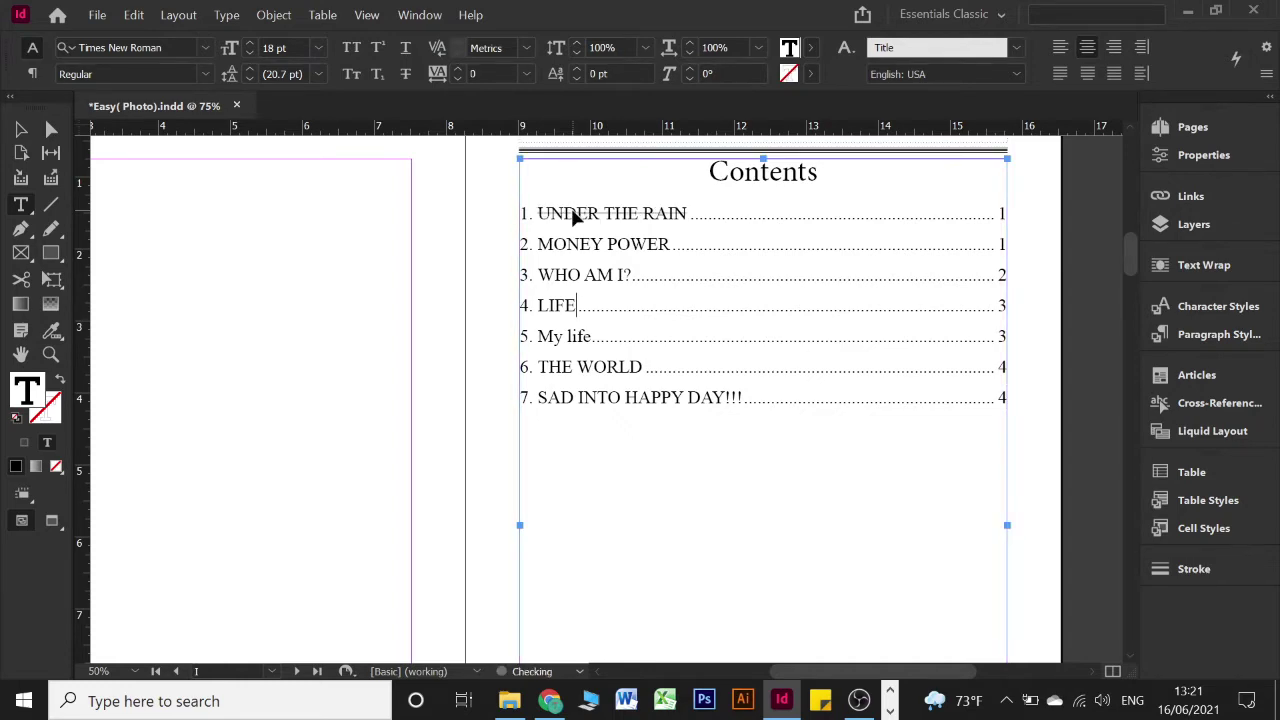
pyautogui.hotkey('ctrl', 'z')
pyautogui.scroll(20, 814, 274)
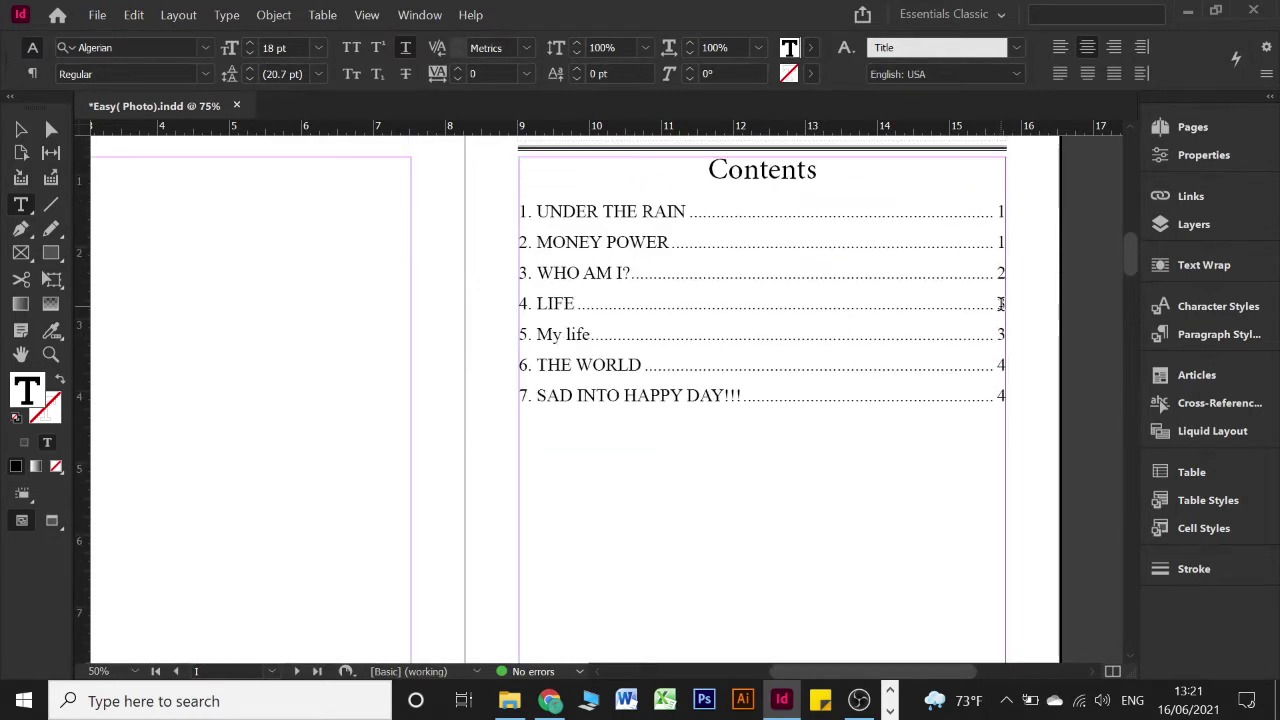
# Step: Check the page numbers in the contents list against the footers and headings of story pages 1 to 5
pyautogui.click(1000, 238)
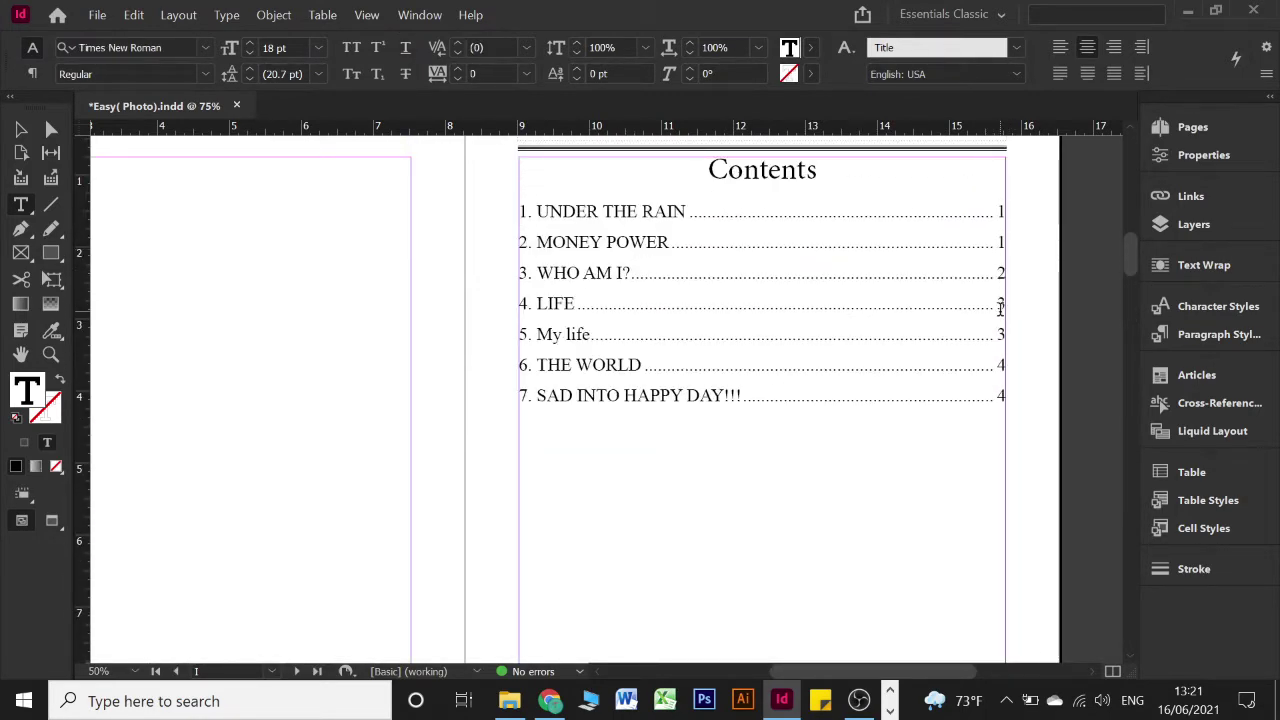
pyautogui.click(1000, 395)
pyautogui.scroll(-3, 645, 411)
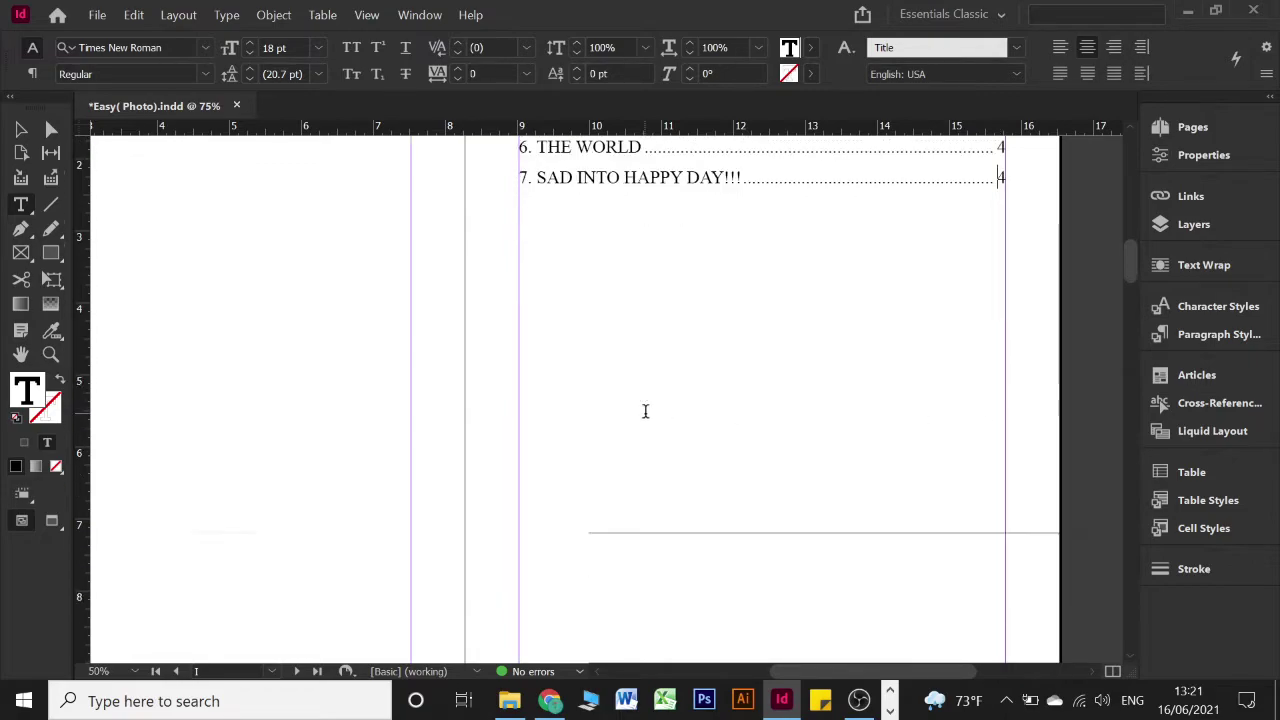
pyautogui.scroll(-15, 645, 411)
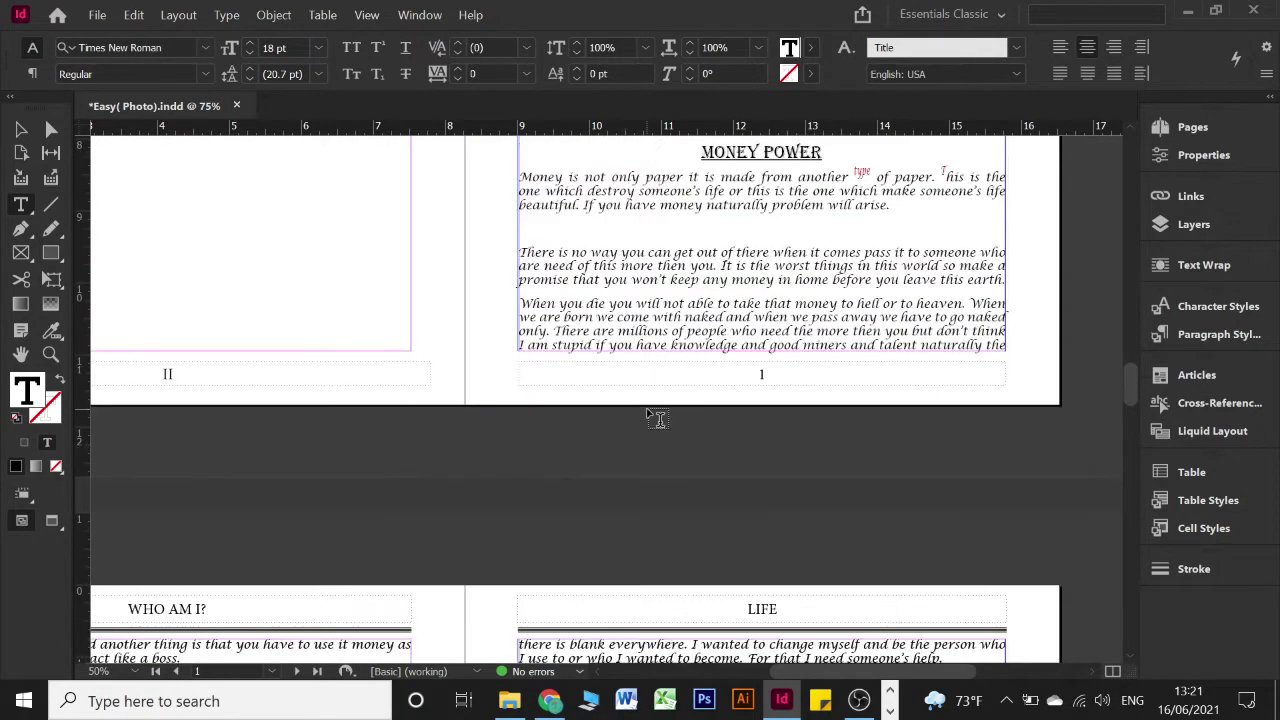
pyautogui.scroll(-15, 655, 417)
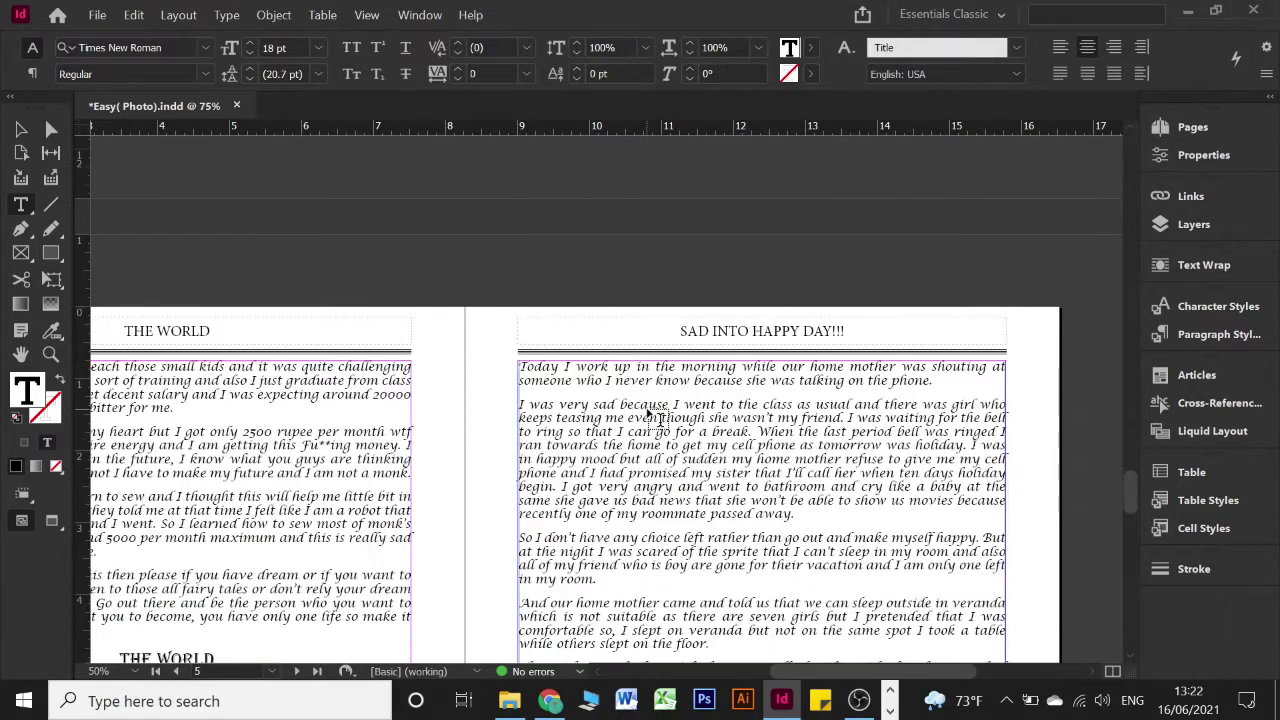
pyautogui.scroll(-5, 657, 418)
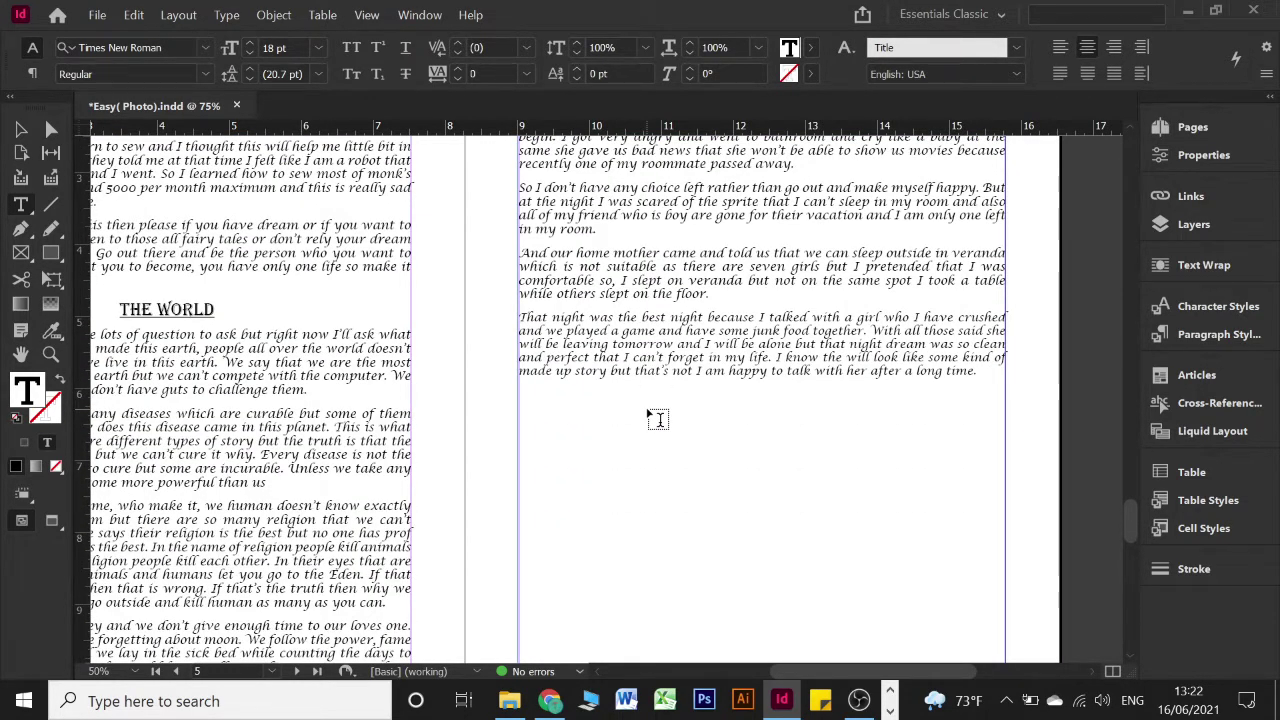
pyautogui.scroll(-5, 652, 414)
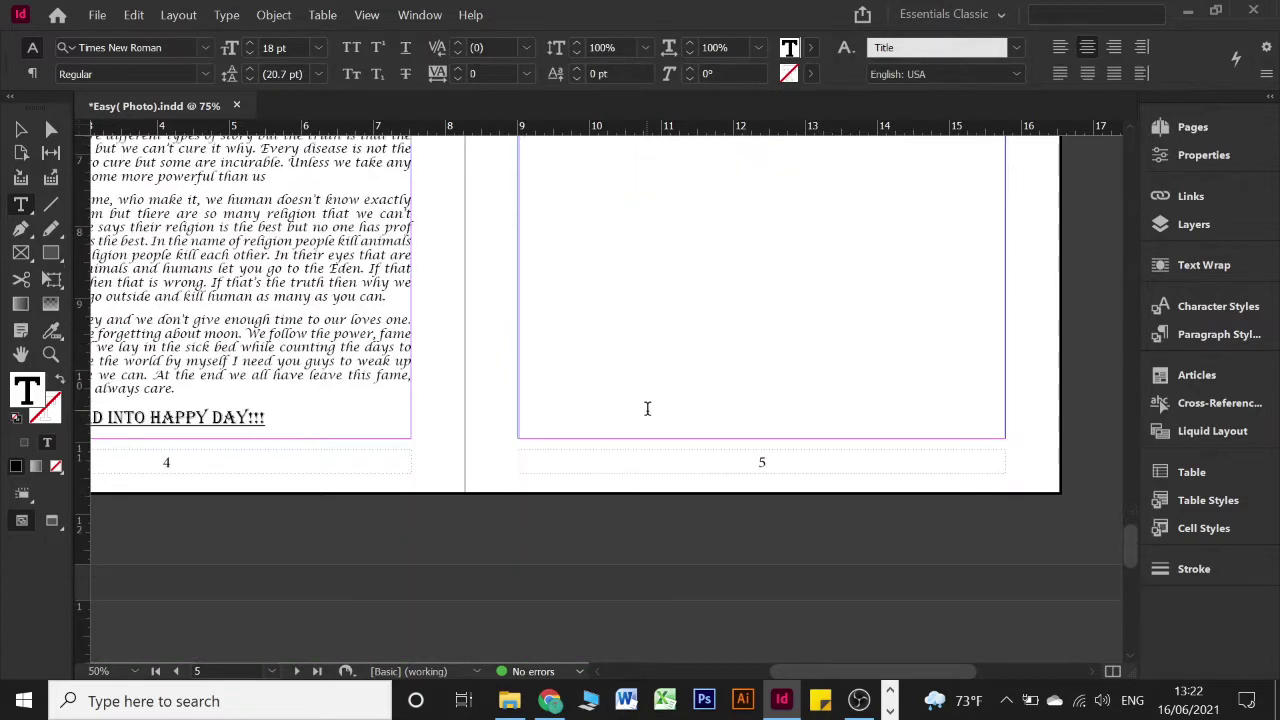
pyautogui.scroll(-3, 649, 409)
pyautogui.scroll(6, 652, 409)
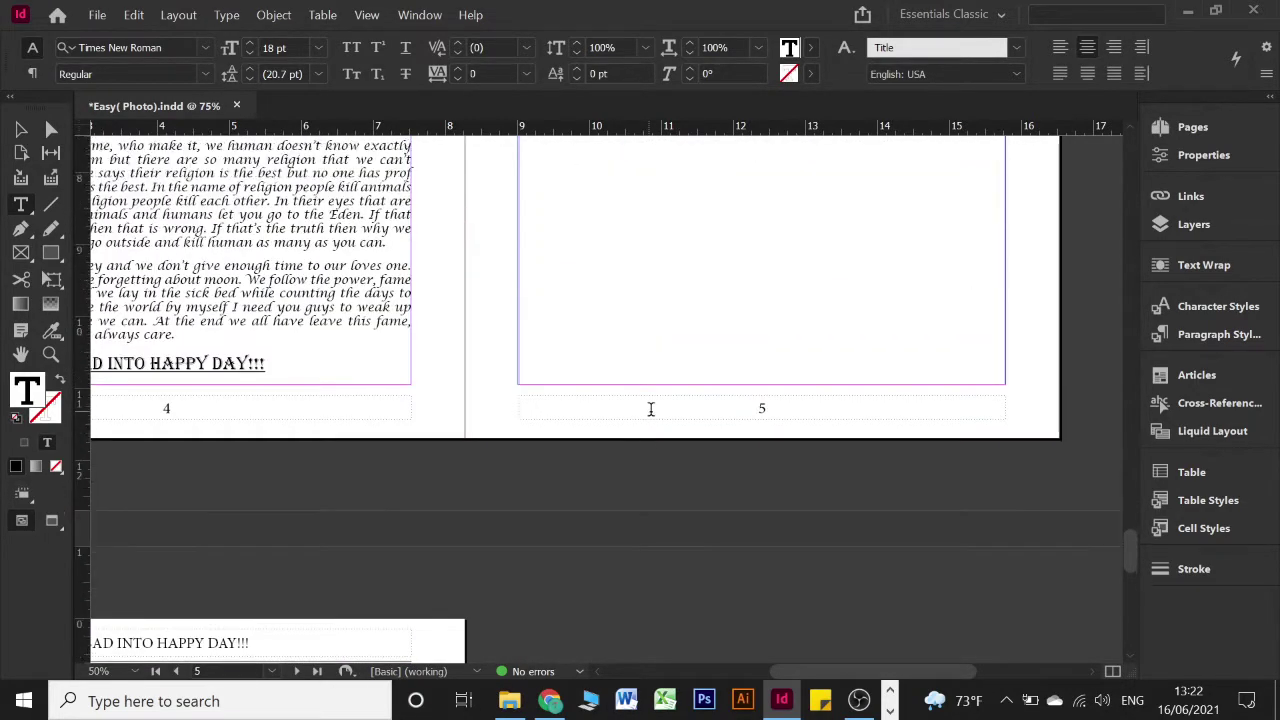
pyautogui.scroll(3, 654, 409)
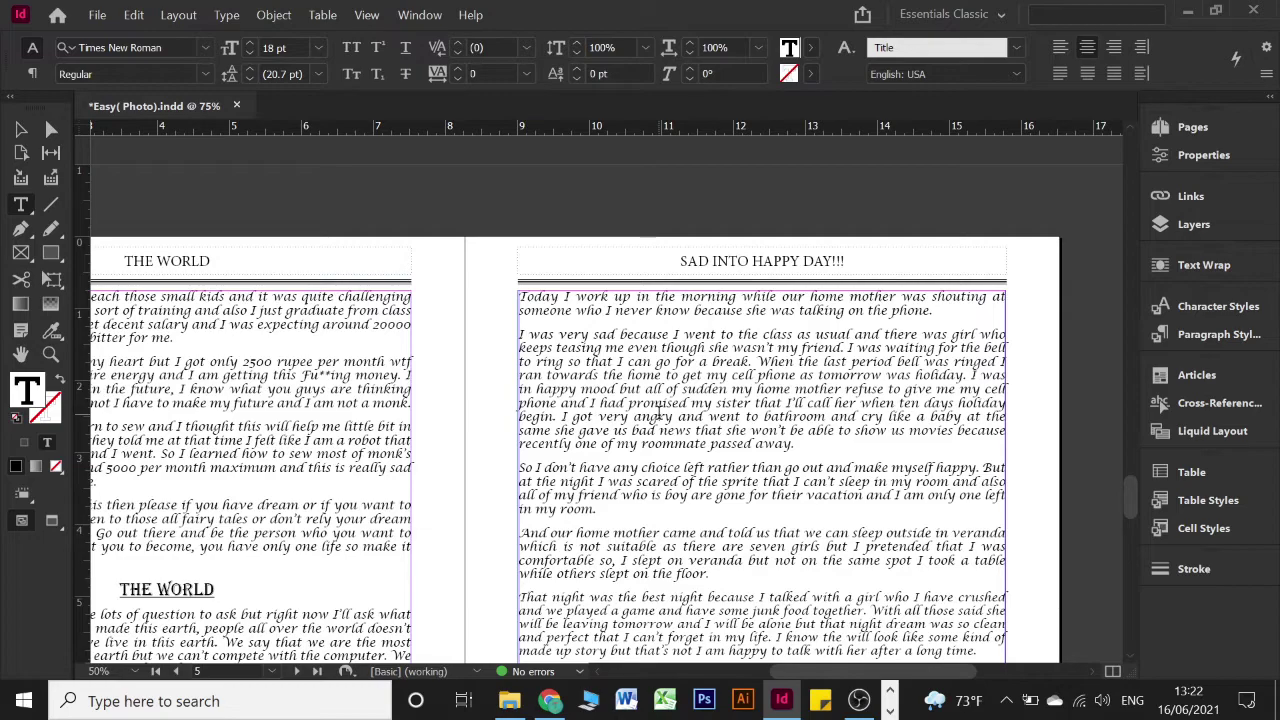
pyautogui.hscroll(-5, 718, 250)
pyautogui.scroll(-5, 577, 337)
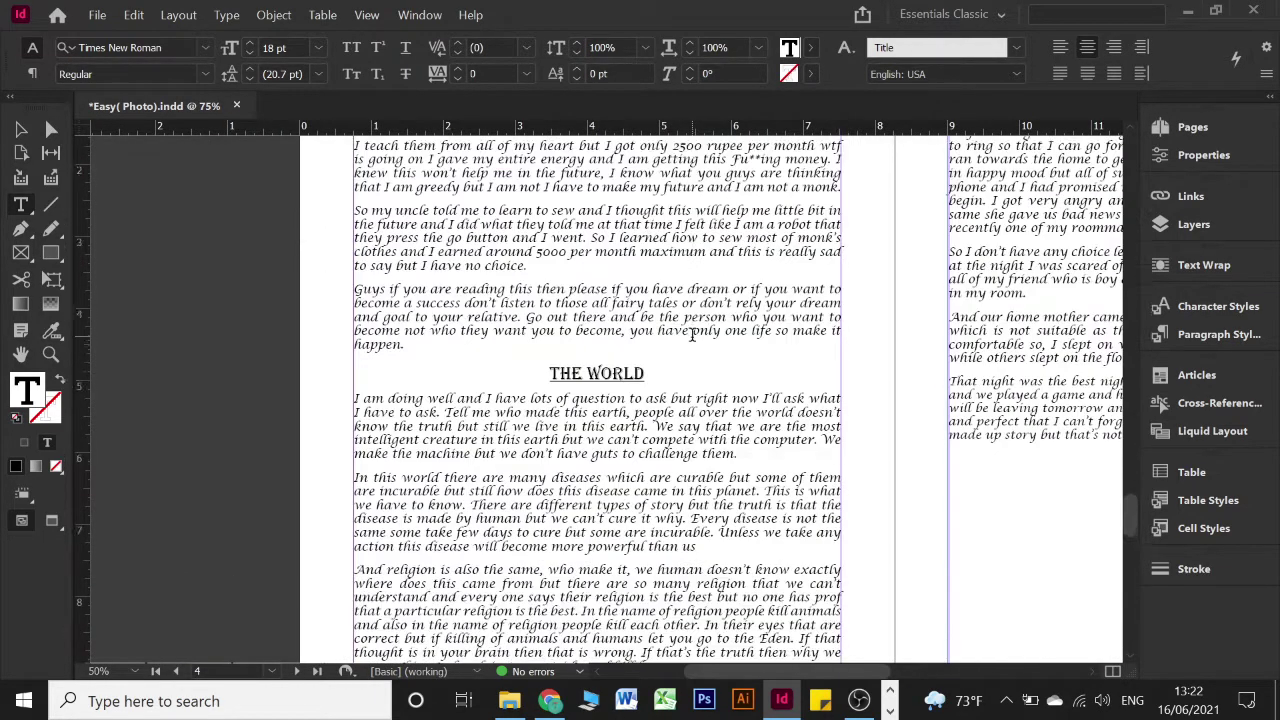
pyautogui.scroll(10, 886, 380)
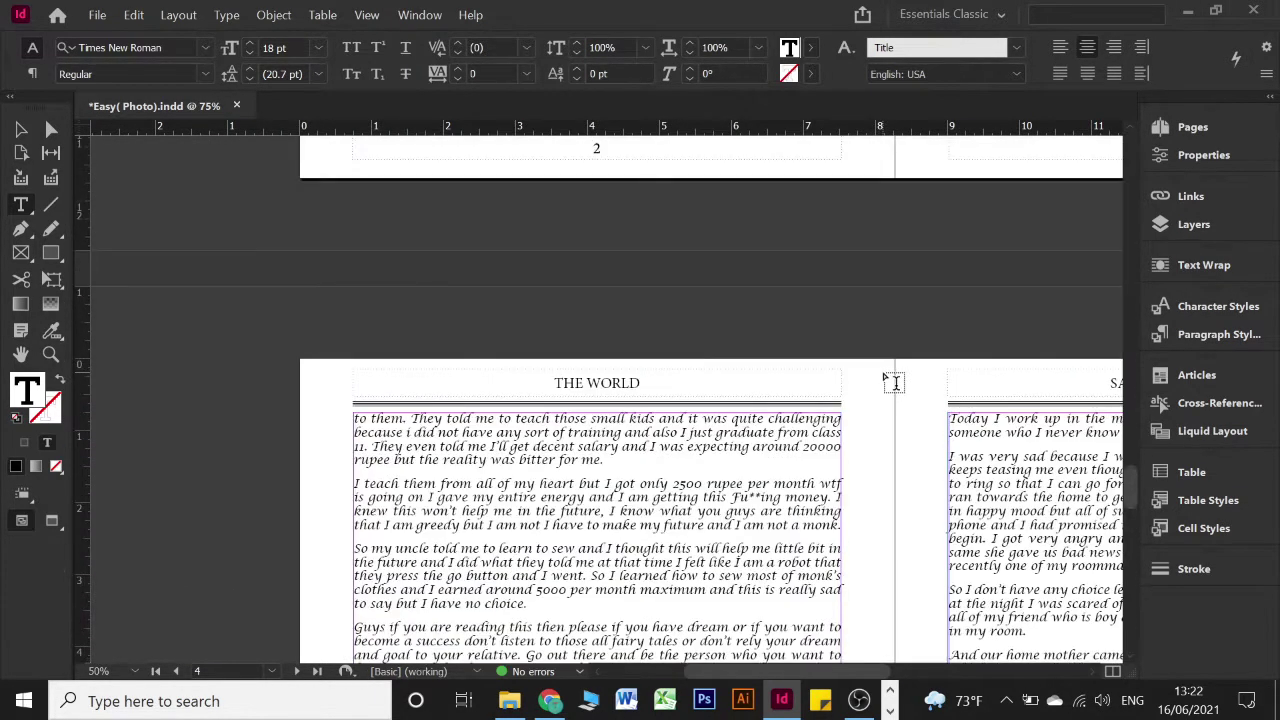
pyautogui.scroll(10, 886, 380)
pyautogui.hscroll(5, 886, 380)
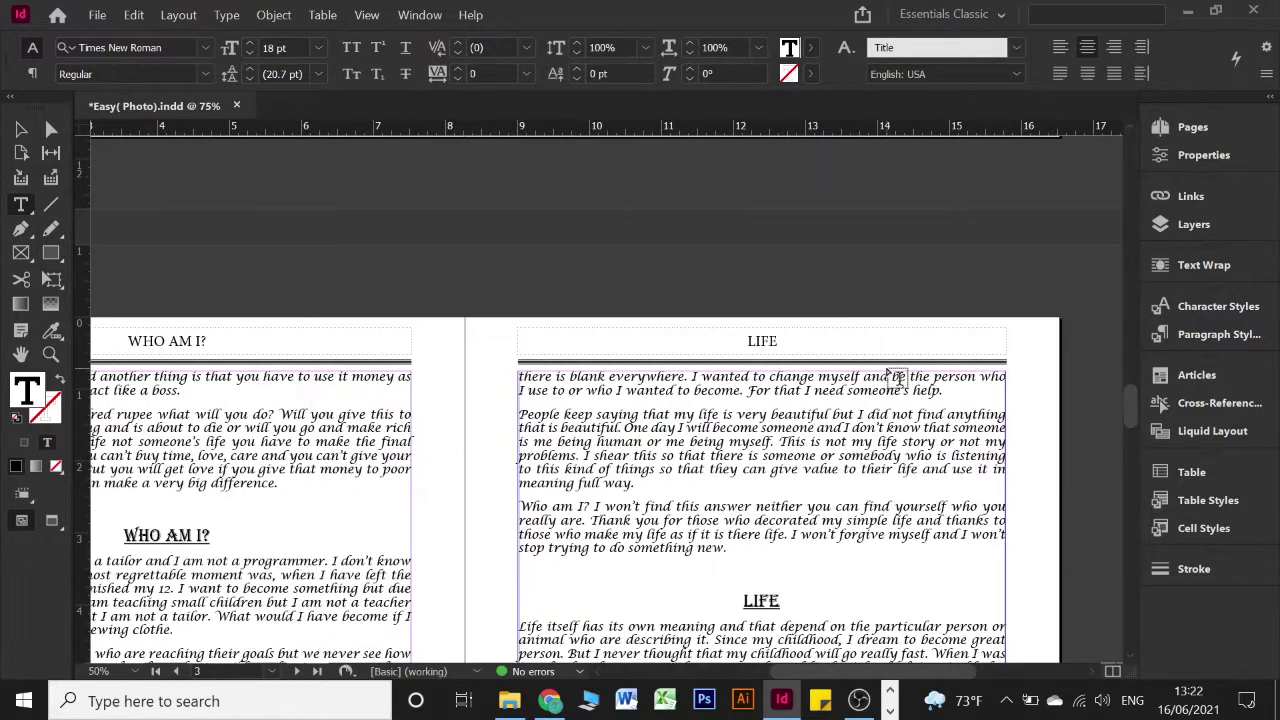
pyautogui.scroll(10, 893, 378)
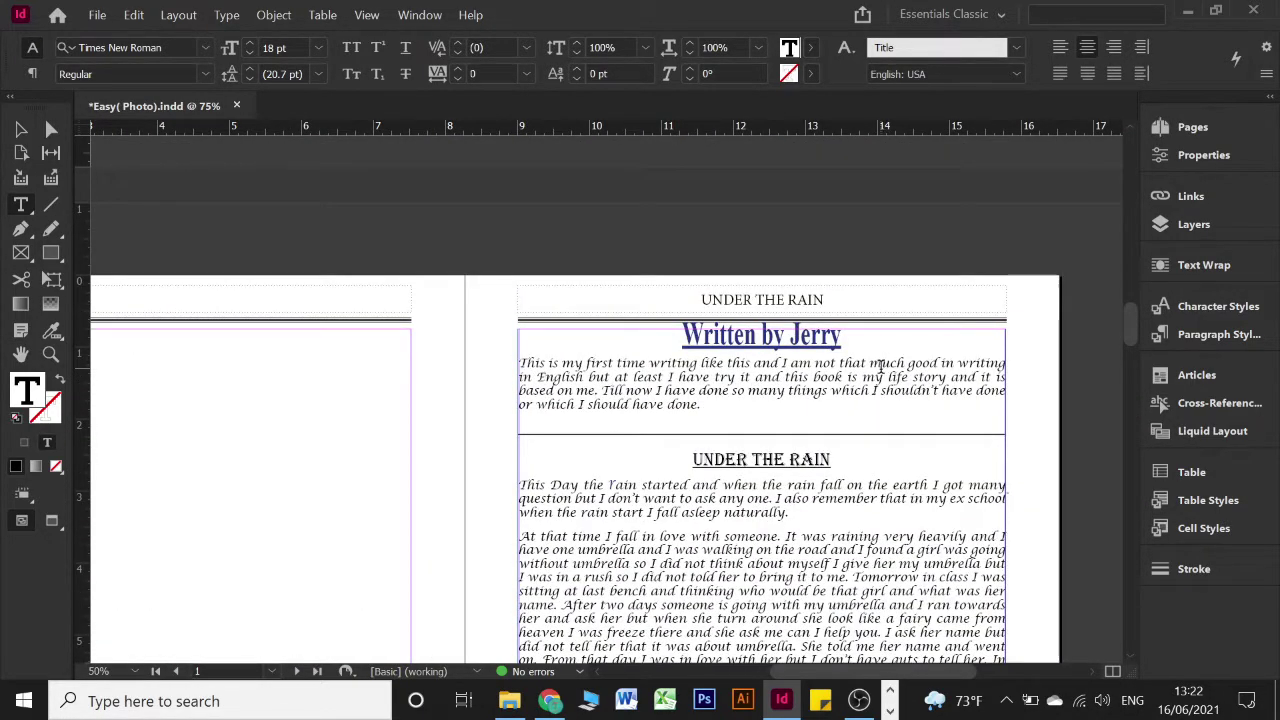